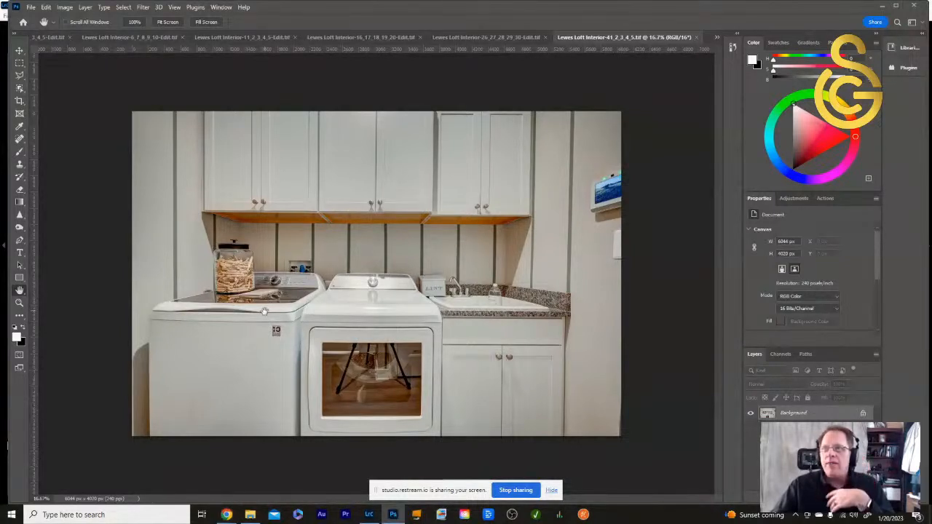
- Inspect the washer, the dryer controls and the tripod reflection in the dryer door at 100% and 200% magnification
{"action": "double_click", "coordinate": [20, 302]}
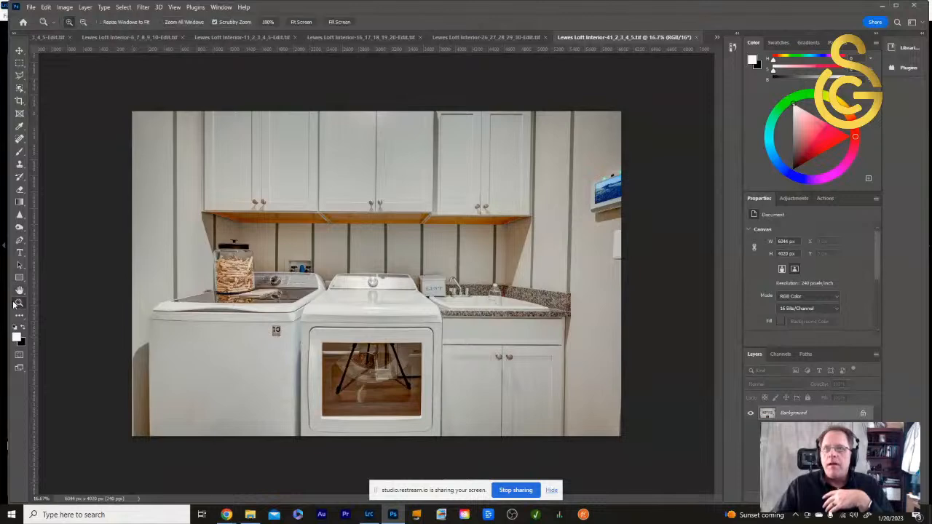
{"action": "left_click_drag", "start_coordinate": [182, 348], "coordinate": [419, 317]}
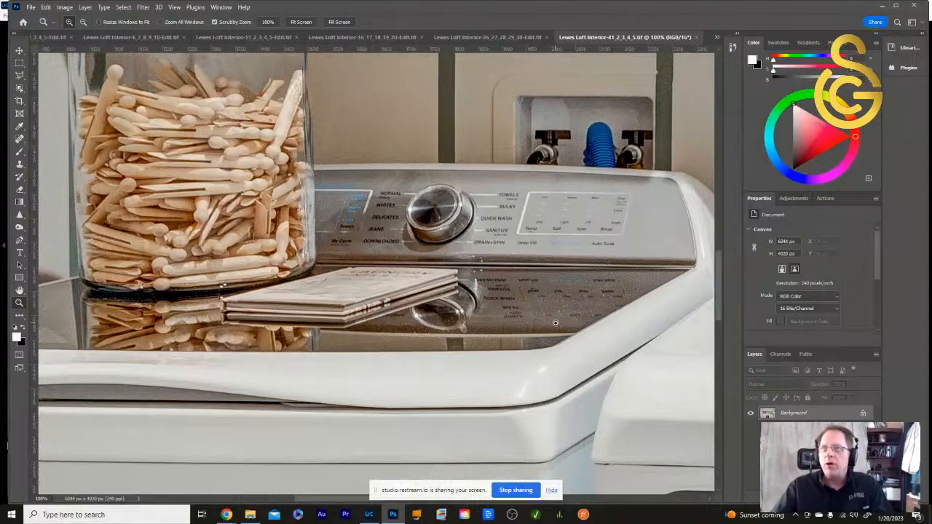
{"action": "left_click_drag", "start_coordinate": [599, 306], "coordinate": [368, 289]}
{"action": "scroll", "coordinate": [403, 285], "scroll_direction": "right", "scroll_amount": 5}
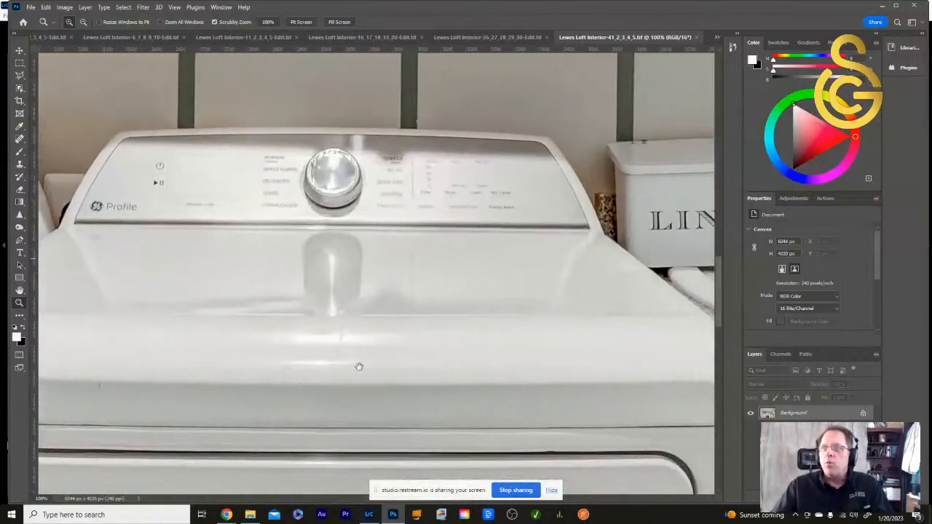
{"action": "scroll", "coordinate": [387, 333], "scroll_direction": "down", "scroll_amount": 5}
{"action": "scroll", "coordinate": [377, 265], "scroll_direction": "down", "scroll_amount": 5}
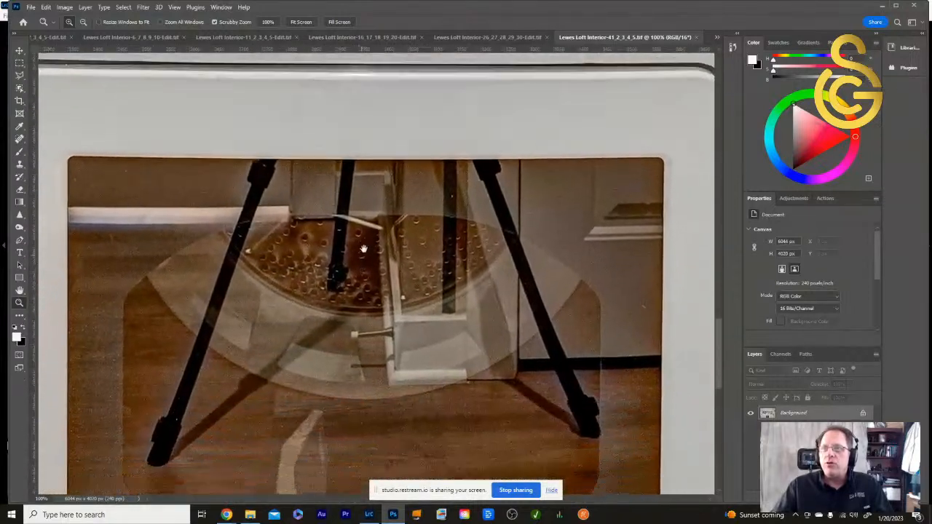
{"action": "scroll", "coordinate": [360, 198], "scroll_direction": "up", "scroll_amount": 3}
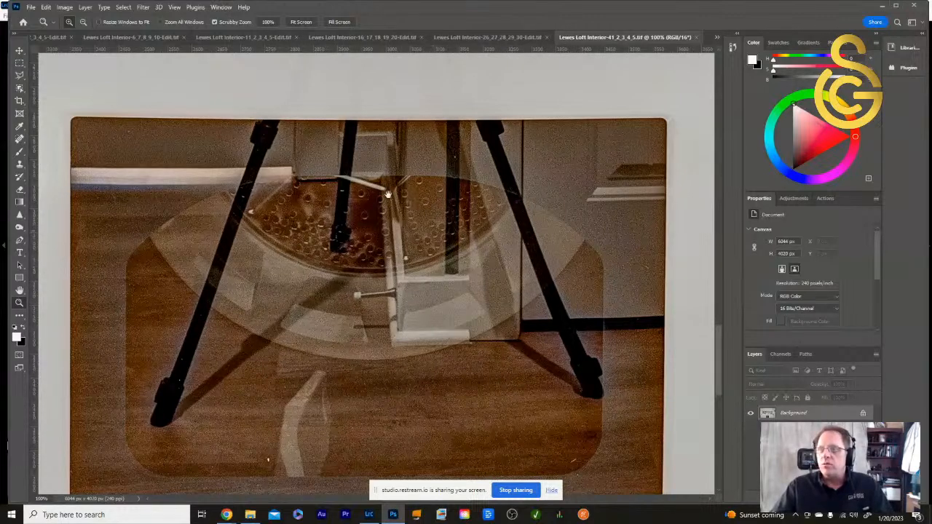
{"action": "left_click", "coordinate": [406, 308]}
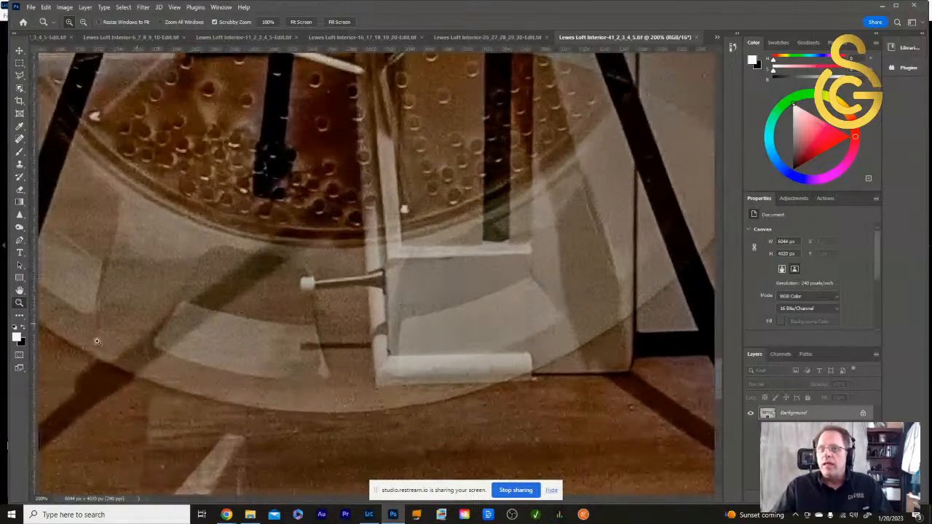
- Duplicate the Background layer for retouching, with the bottle in the sink shown at 100% magnification
{"action": "double_click", "coordinate": [20, 290]}
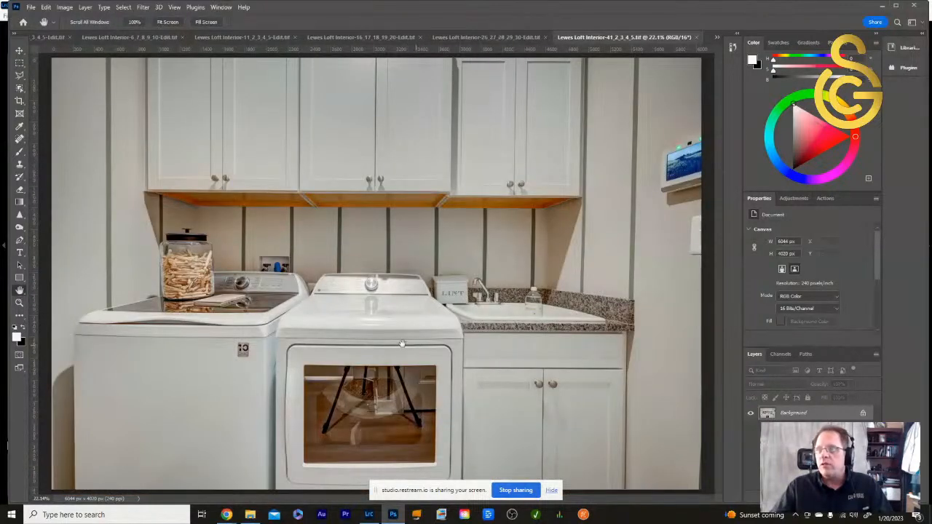
{"action": "double_click", "coordinate": [20, 303]}
{"action": "left_click_drag", "start_coordinate": [655, 324], "coordinate": [298, 331]}
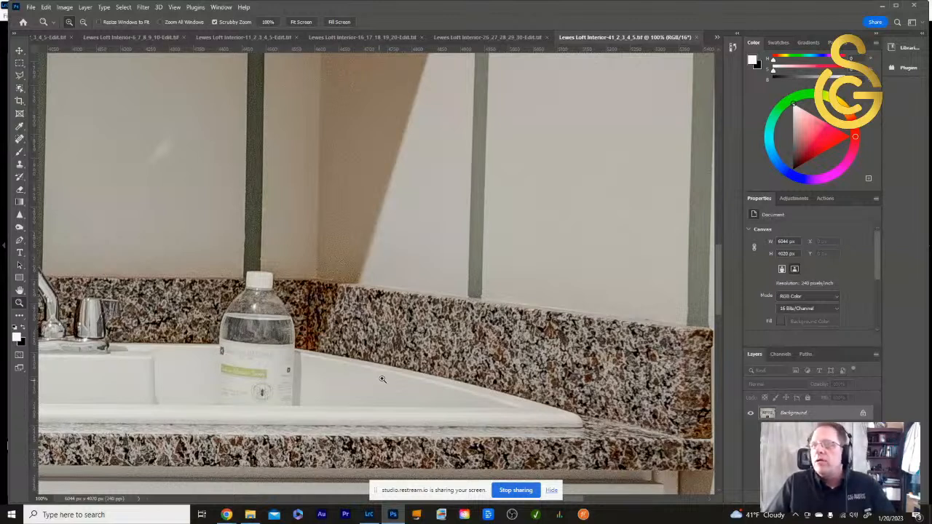
{"action": "key", "text": "ctrl+j"}
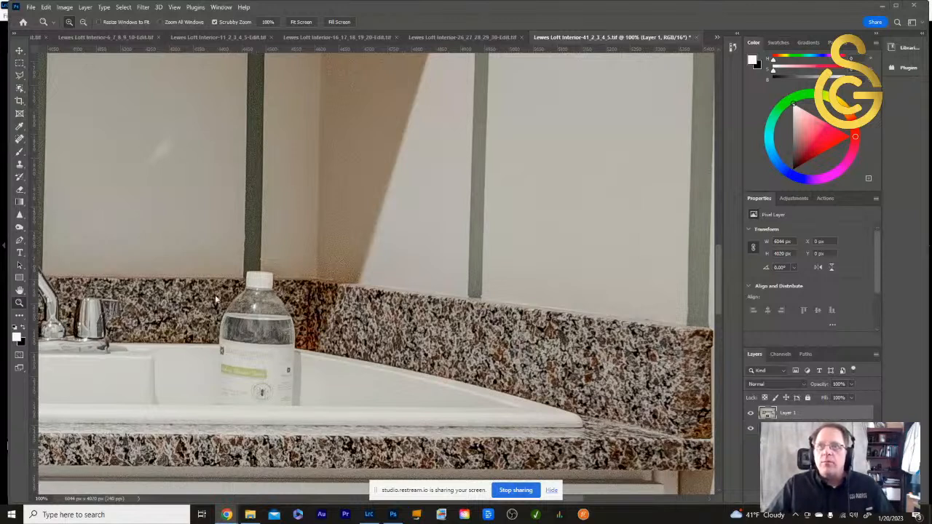
{"action": "left_click", "coordinate": [82, 179]}
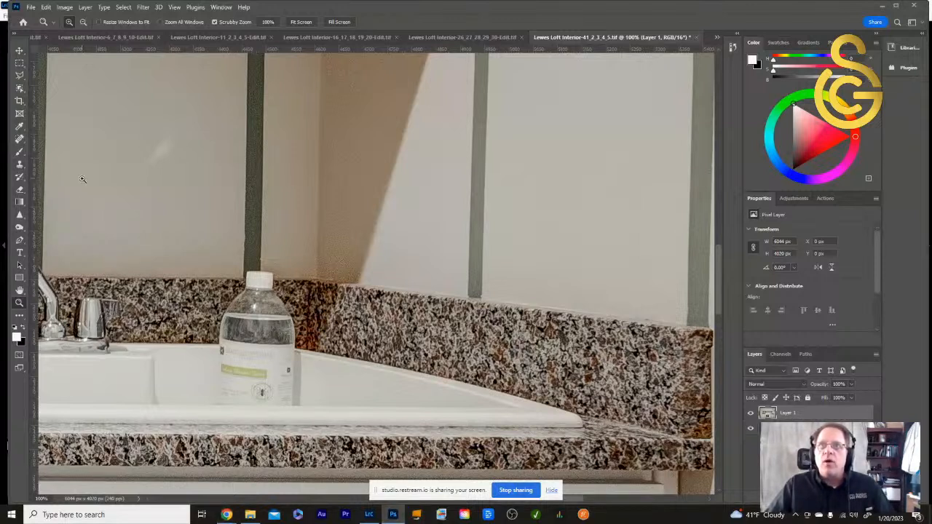
- Remove the bottle's cap and upper half with a smaller Clone Stamp brush, rebuilding the wall, dark stripe and granite backsplash
{"action": "left_click", "coordinate": [20, 165]}
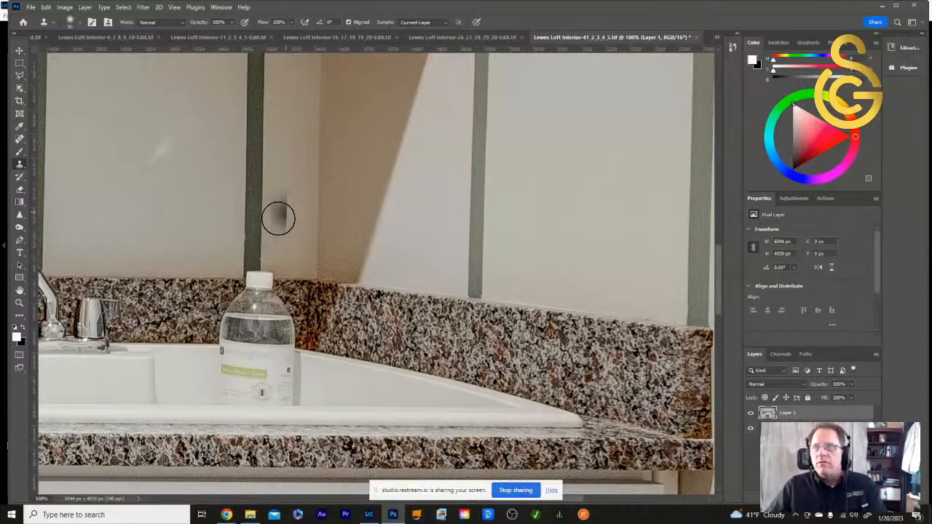
{"action": "key", "text": "bracketleft"}
{"action": "key", "text": "bracketleft"}
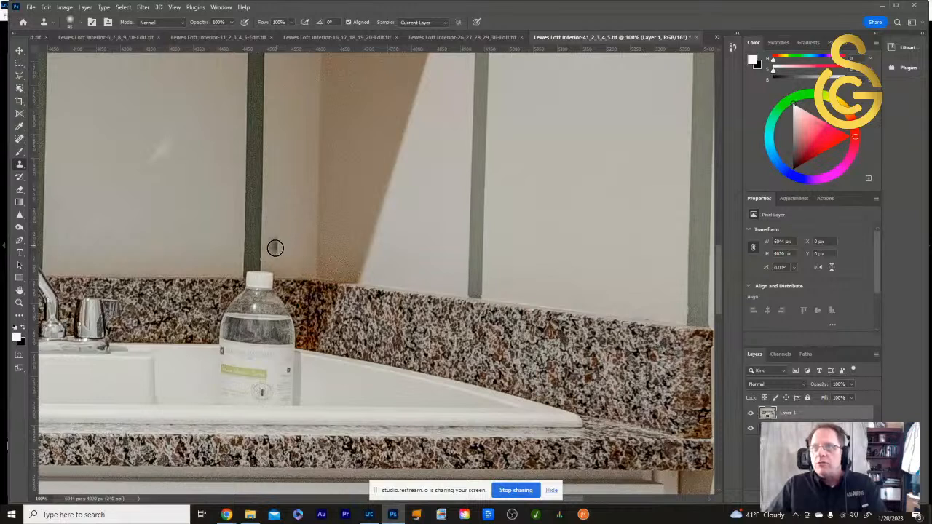
{"action": "key", "text": "bracketleft"}
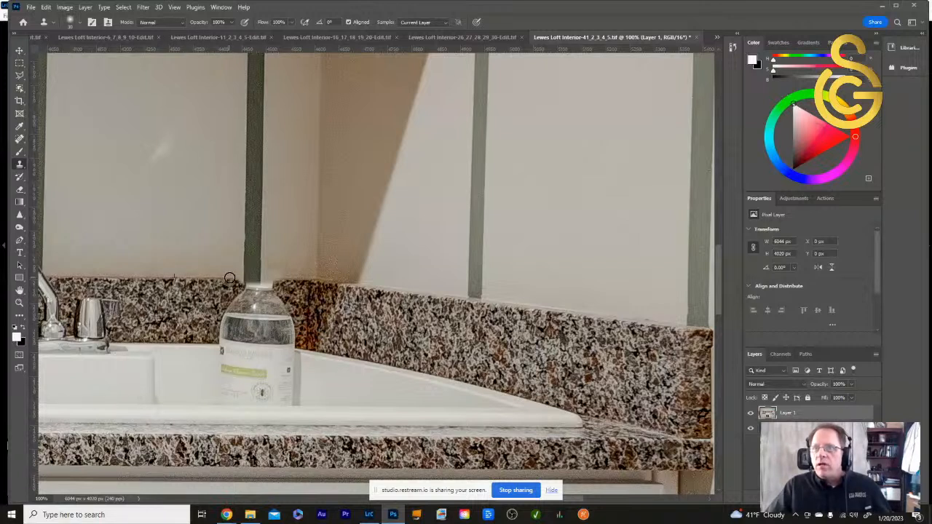
{"action": "mouse_move", "coordinate": [233, 279]}
{"action": "left_mouse_down"}
{"action": "mouse_move", "coordinate": [274, 286]}
{"action": "mouse_move", "coordinate": [238, 293]}
{"action": "mouse_move", "coordinate": [276, 295]}
{"action": "mouse_move", "coordinate": [231, 299]}
{"action": "mouse_move", "coordinate": [225, 303]}
{"action": "mouse_move", "coordinate": [240, 306]}
{"action": "mouse_move", "coordinate": [225, 312]}
{"action": "mouse_move", "coordinate": [236, 313]}
{"action": "mouse_move", "coordinate": [220, 332]}
{"action": "mouse_move", "coordinate": [301, 326]}
{"action": "mouse_move", "coordinate": [263, 325]}
{"action": "mouse_move", "coordinate": [286, 314]}
{"action": "mouse_move", "coordinate": [242, 316]}
{"action": "mouse_move", "coordinate": [278, 304]}
{"action": "mouse_move", "coordinate": [240, 311]}
{"action": "mouse_move", "coordinate": [272, 325]}
{"action": "mouse_move", "coordinate": [291, 308]}
{"action": "mouse_move", "coordinate": [286, 316]}
{"action": "mouse_move", "coordinate": [297, 317]}
{"action": "mouse_move", "coordinate": [286, 322]}
{"action": "mouse_move", "coordinate": [299, 318]}
{"action": "mouse_move", "coordinate": [263, 322]}
{"action": "left_mouse_up"}
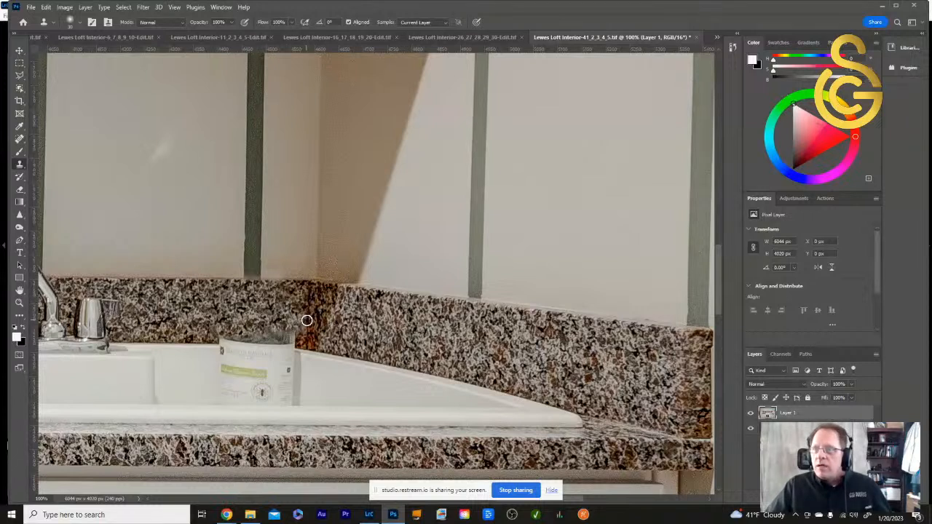
{"action": "mouse_move", "coordinate": [307, 320]}
{"action": "left_mouse_down"}
{"action": "mouse_move", "coordinate": [215, 338]}
{"action": "mouse_move", "coordinate": [309, 370]}
{"action": "mouse_move", "coordinate": [317, 361]}
{"action": "mouse_move", "coordinate": [276, 340]}
{"action": "mouse_move", "coordinate": [249, 355]}
{"action": "mouse_move", "coordinate": [306, 355]}
{"action": "mouse_move", "coordinate": [226, 344]}
{"action": "mouse_move", "coordinate": [284, 346]}
{"action": "mouse_move", "coordinate": [219, 334]}
{"action": "left_mouse_up"}
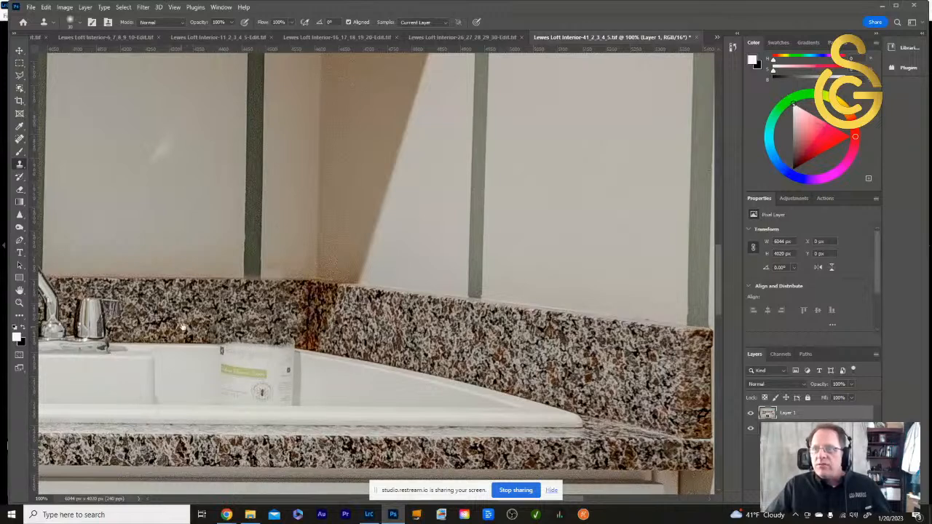
- Clone clean white sink surface and back rim over most of the bottle's lower half and label
{"action": "scroll", "coordinate": [181, 327], "scroll_direction": "left", "scroll_amount": 5}
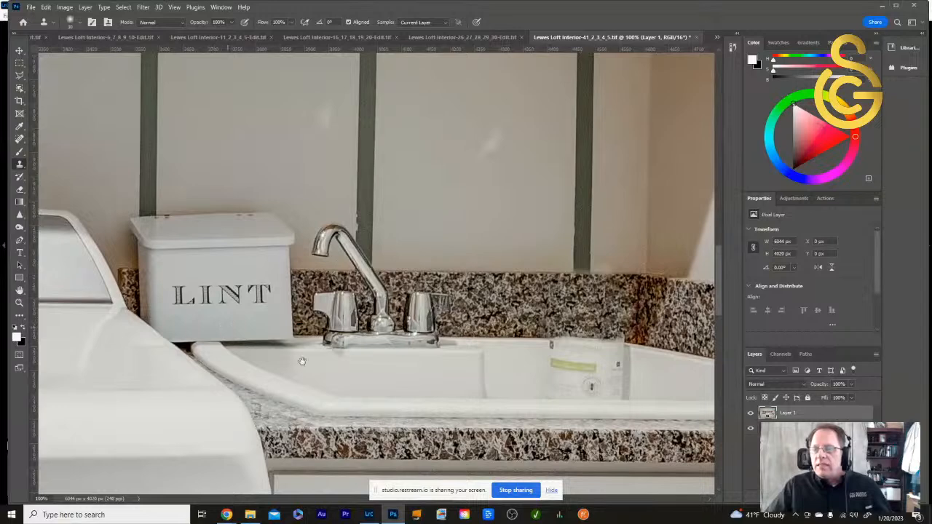
{"action": "scroll", "coordinate": [423, 340], "scroll_direction": "right", "scroll_amount": 4}
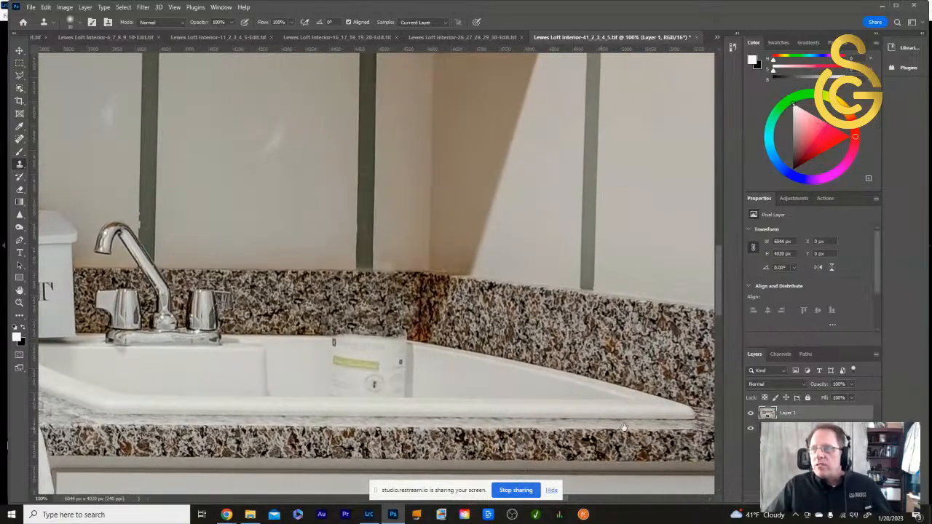
{"action": "scroll", "coordinate": [313, 350], "scroll_direction": "right", "scroll_amount": 3}
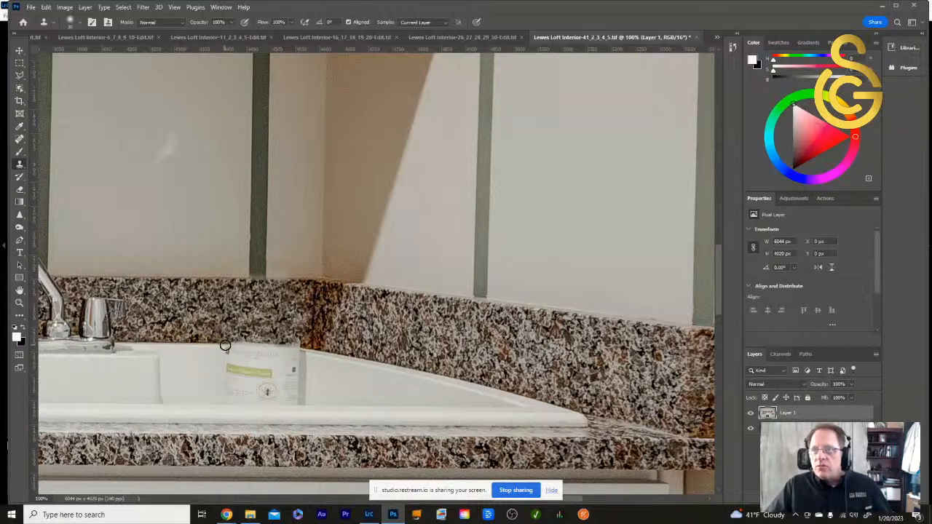
{"action": "mouse_move", "coordinate": [225, 345]}
{"action": "left_mouse_down"}
{"action": "mouse_move", "coordinate": [252, 345]}
{"action": "mouse_move", "coordinate": [225, 347]}
{"action": "mouse_move", "coordinate": [257, 351]}
{"action": "mouse_move", "coordinate": [226, 354]}
{"action": "mouse_move", "coordinate": [247, 357]}
{"action": "mouse_move", "coordinate": [227, 366]}
{"action": "mouse_move", "coordinate": [258, 361]}
{"action": "mouse_move", "coordinate": [226, 383]}
{"action": "mouse_move", "coordinate": [260, 376]}
{"action": "mouse_move", "coordinate": [258, 363]}
{"action": "mouse_move", "coordinate": [226, 387]}
{"action": "mouse_move", "coordinate": [249, 392]}
{"action": "mouse_move", "coordinate": [219, 387]}
{"action": "left_mouse_up"}
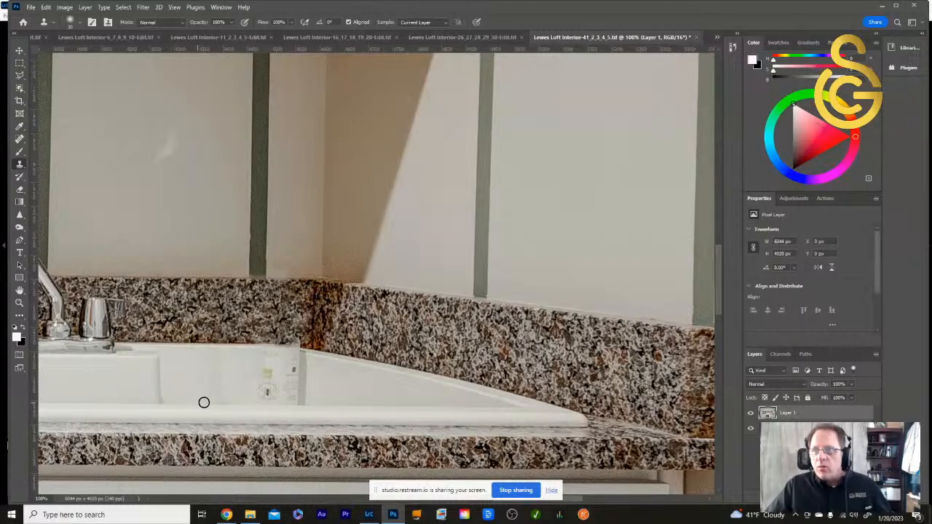
{"action": "mouse_move", "coordinate": [222, 402]}
{"action": "left_mouse_down"}
{"action": "mouse_move", "coordinate": [256, 402]}
{"action": "mouse_move", "coordinate": [245, 390]}
{"action": "mouse_move", "coordinate": [262, 357]}
{"action": "left_mouse_up"}
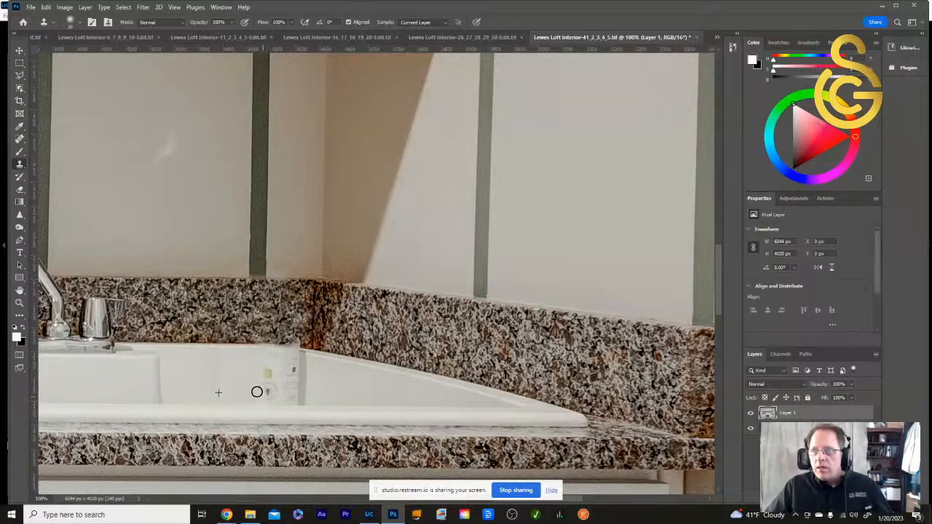
{"action": "mouse_move", "coordinate": [246, 396]}
{"action": "left_mouse_down"}
{"action": "mouse_move", "coordinate": [274, 362]}
{"action": "mouse_move", "coordinate": [260, 354]}
{"action": "mouse_move", "coordinate": [276, 368]}
{"action": "mouse_move", "coordinate": [258, 390]}
{"action": "mouse_move", "coordinate": [273, 400]}
{"action": "mouse_move", "coordinate": [285, 377]}
{"action": "mouse_move", "coordinate": [285, 401]}
{"action": "mouse_move", "coordinate": [283, 368]}
{"action": "left_mouse_up"}
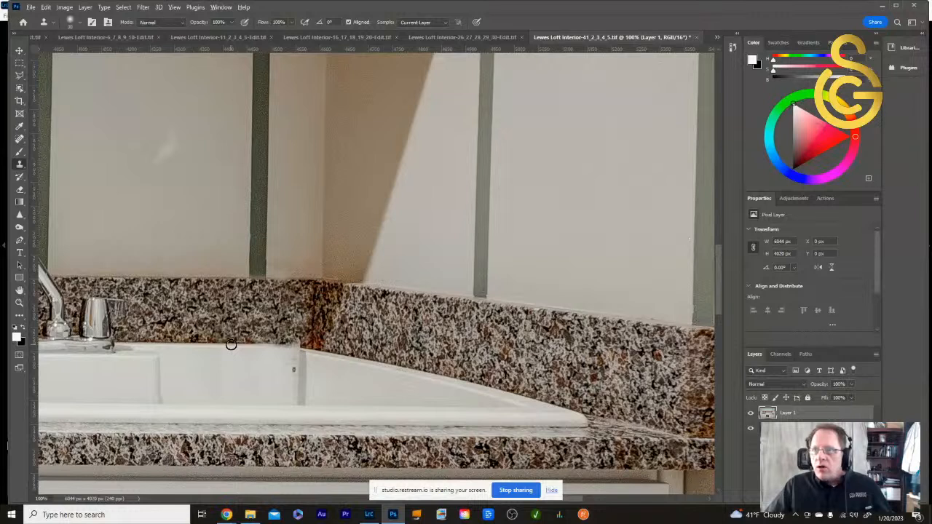
{"action": "mouse_move", "coordinate": [258, 344]}
{"action": "left_mouse_down"}
{"action": "mouse_move", "coordinate": [279, 345]}
{"action": "mouse_move", "coordinate": [264, 354]}
{"action": "mouse_move", "coordinate": [275, 356]}
{"action": "mouse_move", "coordinate": [264, 365]}
{"action": "mouse_move", "coordinate": [267, 389]}
{"action": "mouse_move", "coordinate": [256, 392]}
{"action": "mouse_move", "coordinate": [274, 382]}
{"action": "mouse_move", "coordinate": [266, 387]}
{"action": "mouse_move", "coordinate": [276, 390]}
{"action": "left_mouse_up"}
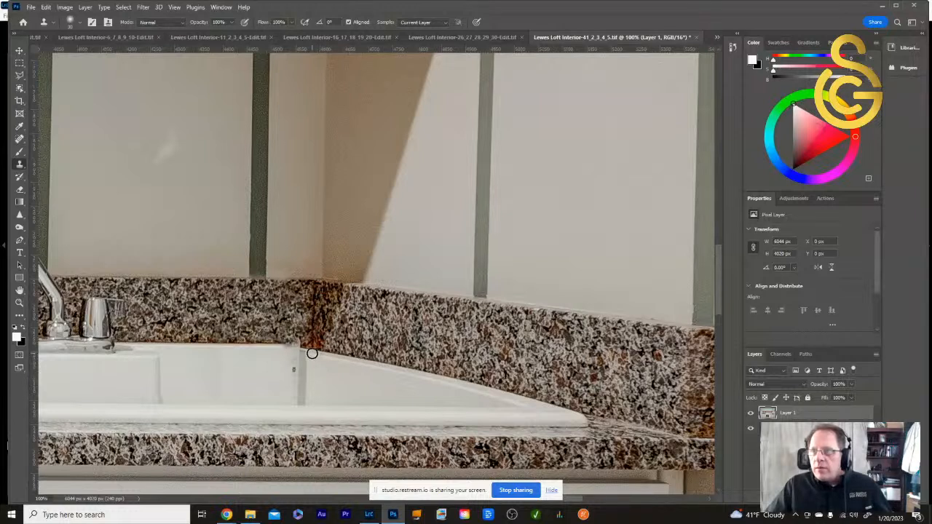
- Rebuild the sink's back rim and corner where the bottle stood by cloning the adjoining rim edges
{"action": "left_click_drag", "start_coordinate": [312, 354], "coordinate": [295, 349]}
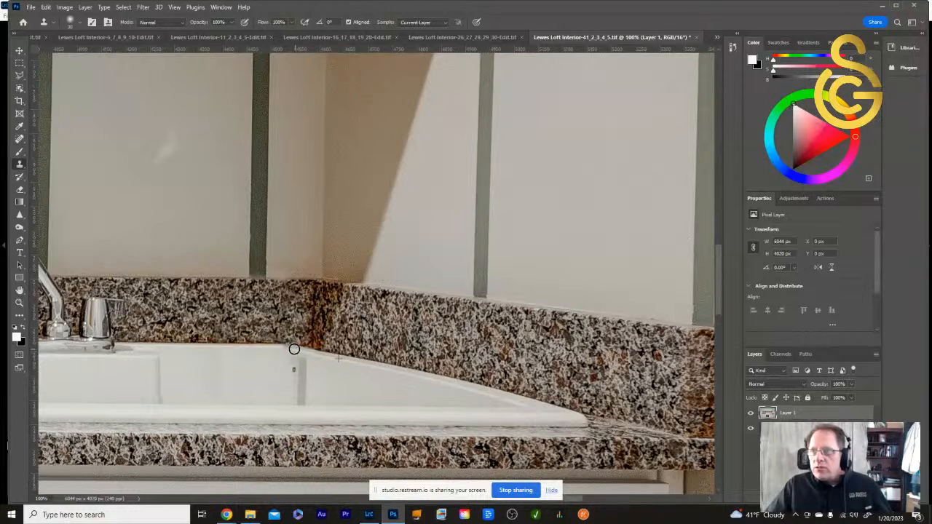
{"action": "mouse_move", "coordinate": [296, 347]}
{"action": "left_mouse_down"}
{"action": "mouse_move", "coordinate": [500, 417]}
{"action": "mouse_move", "coordinate": [527, 406]}
{"action": "left_mouse_up"}
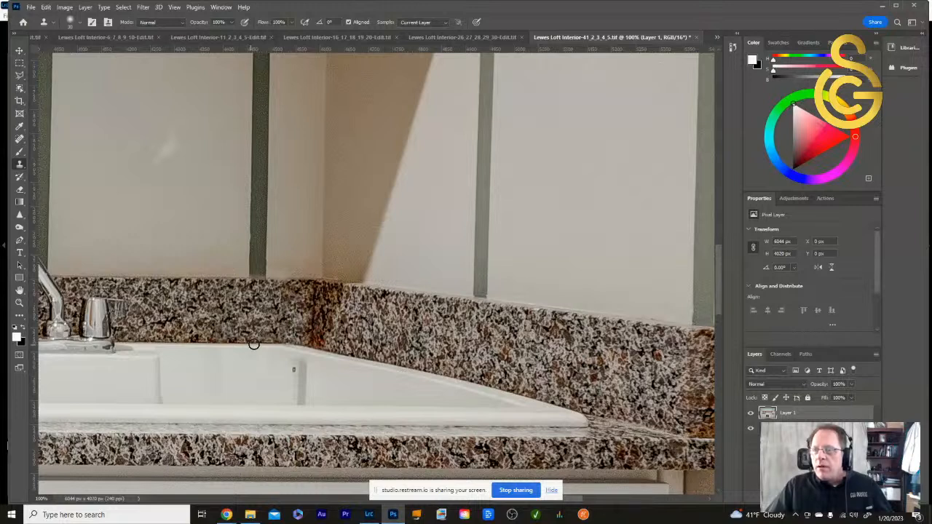
{"action": "left_click_drag", "start_coordinate": [284, 344], "coordinate": [289, 345]}
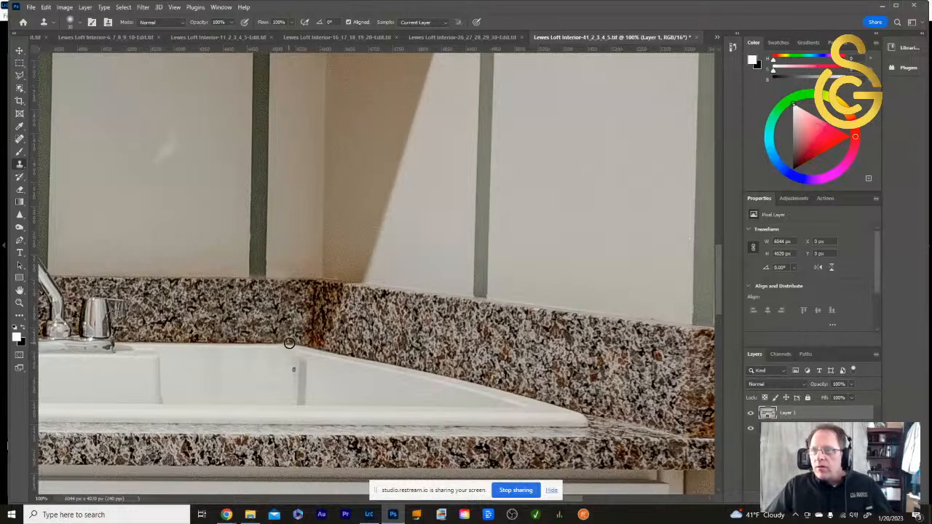
{"action": "left_click_drag", "start_coordinate": [289, 343], "coordinate": [288, 343]}
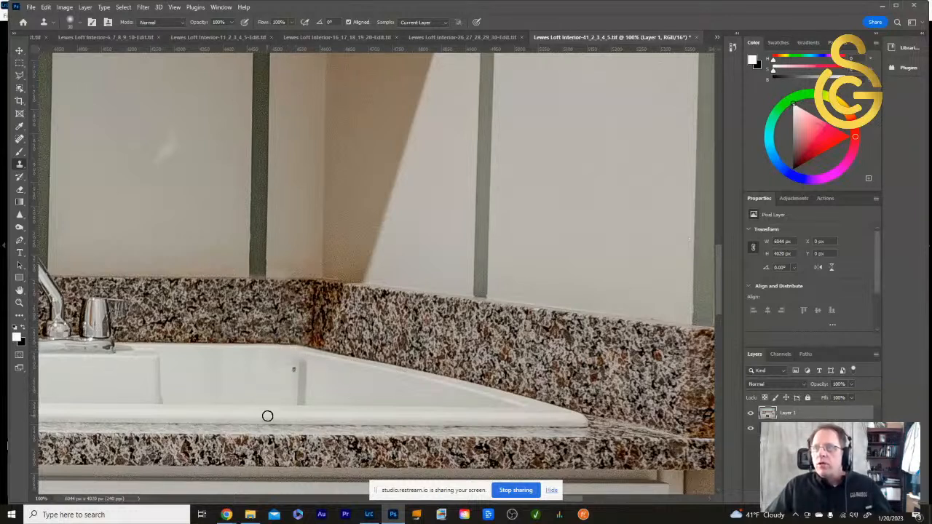
- Clone away the last label mark and bottle shadow inside the sink, and touch up the wall just above the backsplash
{"action": "mouse_move", "coordinate": [290, 365]}
{"action": "left_mouse_down"}
{"action": "mouse_move", "coordinate": [305, 393]}
{"action": "mouse_move", "coordinate": [295, 380]}
{"action": "mouse_move", "coordinate": [304, 377]}
{"action": "mouse_move", "coordinate": [288, 380]}
{"action": "mouse_move", "coordinate": [305, 400]}
{"action": "mouse_move", "coordinate": [286, 389]}
{"action": "mouse_move", "coordinate": [220, 396]}
{"action": "mouse_move", "coordinate": [255, 386]}
{"action": "mouse_move", "coordinate": [222, 369]}
{"action": "mouse_move", "coordinate": [316, 394]}
{"action": "mouse_move", "coordinate": [255, 381]}
{"action": "left_mouse_up"}
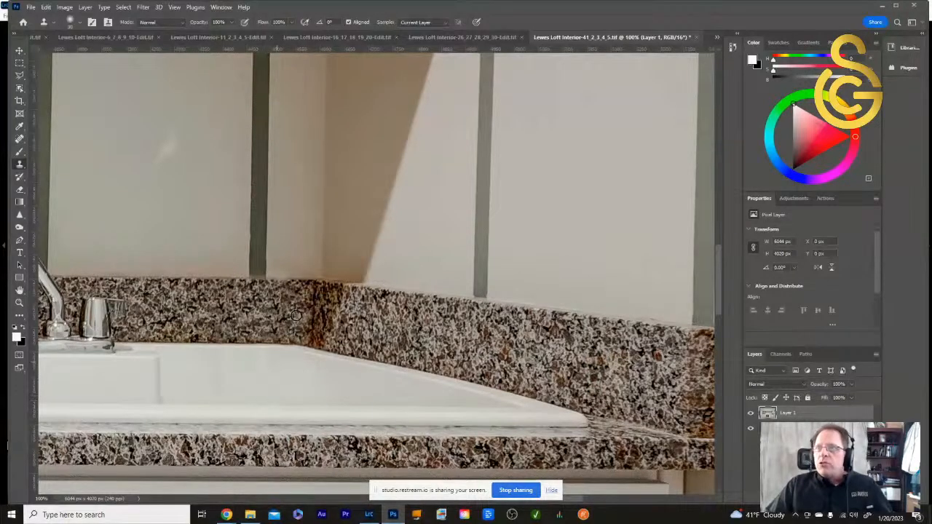
{"action": "left_click", "coordinate": [282, 244], "text": "alt"}
{"action": "left_click_drag", "start_coordinate": [277, 268], "coordinate": [287, 264]}
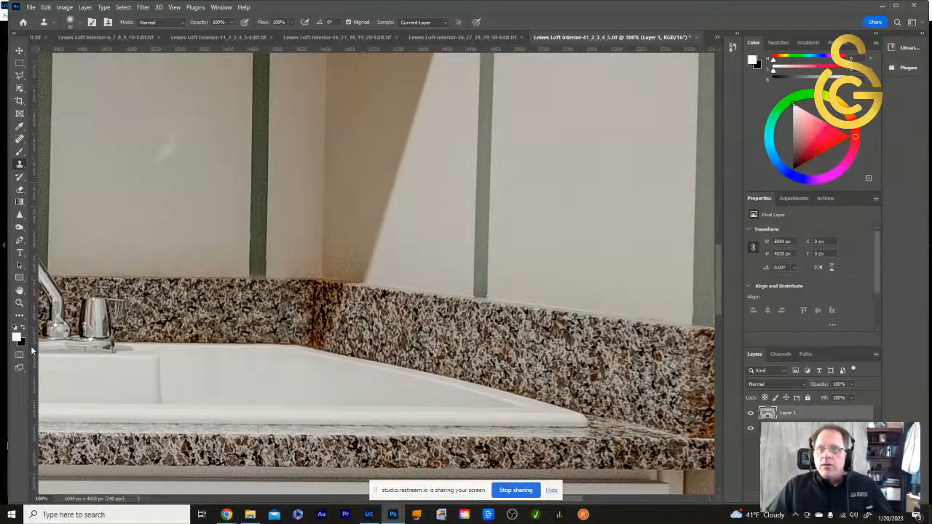
- Select the wall-mounted display and its shadow with a rectangular marquee about 437 by 715 px, reaching the photo's edge
{"action": "left_click", "coordinate": [20, 292]}
{"action": "double_click", "coordinate": [20, 292]}
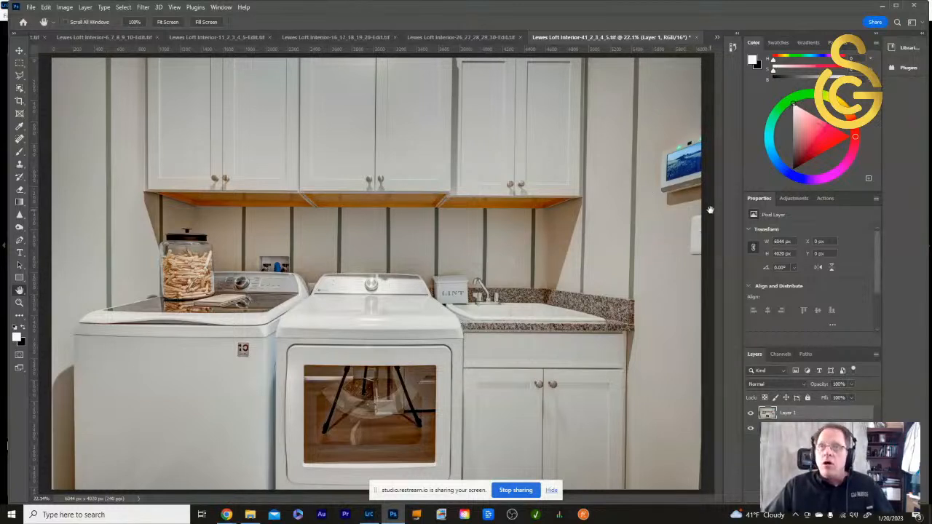
{"action": "double_click", "coordinate": [19, 302]}
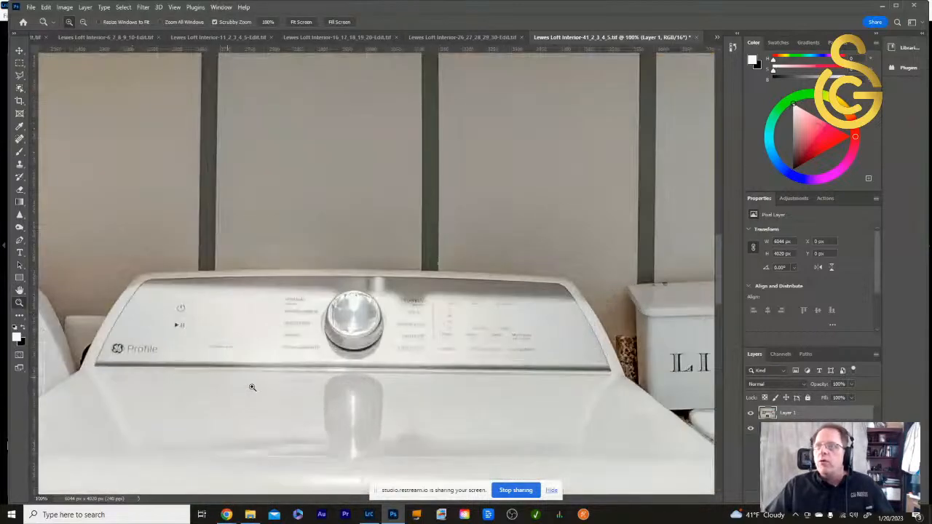
{"action": "left_click_drag", "start_coordinate": [569, 226], "coordinate": [398, 435]}
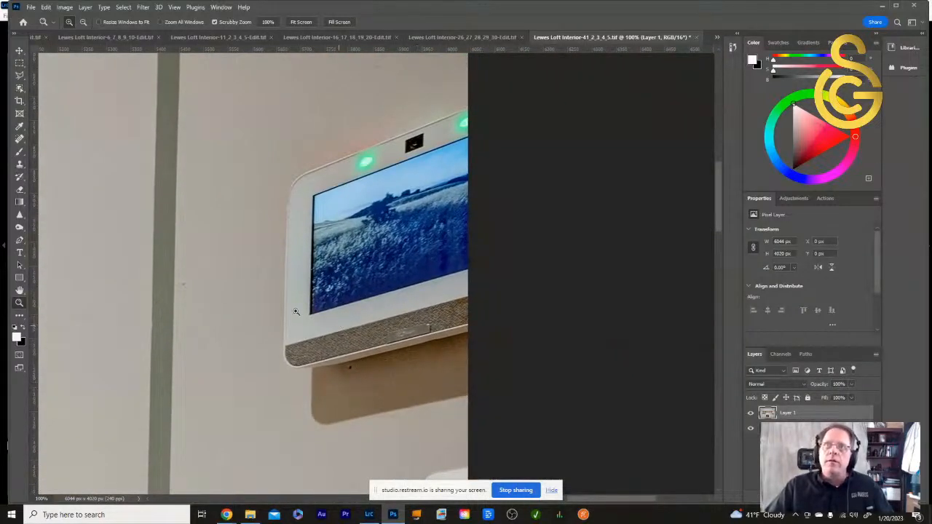
{"action": "left_click", "coordinate": [20, 64]}
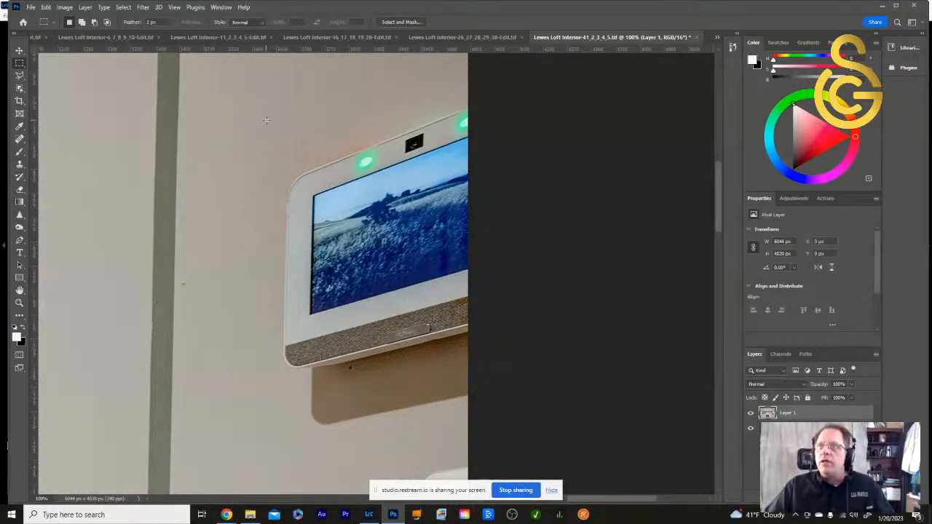
{"action": "left_click_drag", "start_coordinate": [260, 117], "coordinate": [524, 432]}
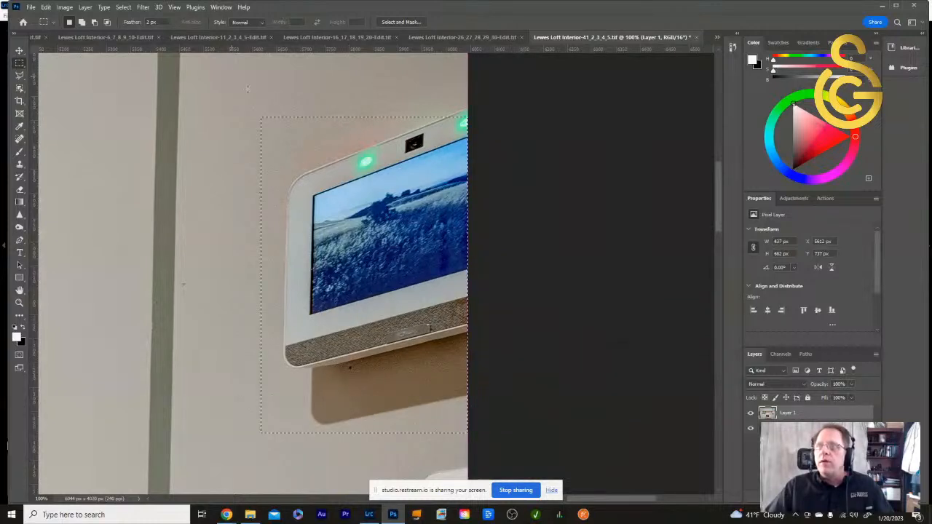
{"action": "left_click_drag", "start_coordinate": [262, 92], "coordinate": [483, 297]}
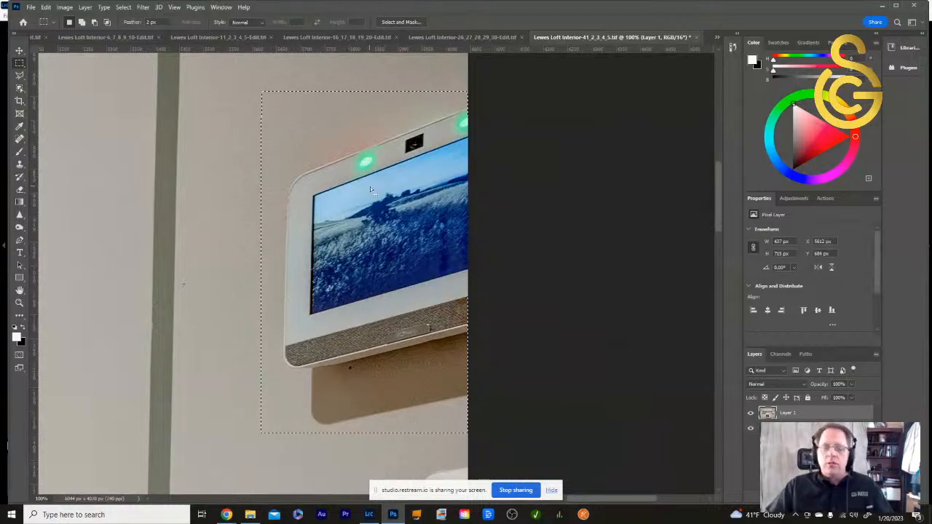
- Replace the selected display with wall using a Content-Aware fill in Normal mode at 100% opacity with Color Adaptation on
{"action": "key", "text": "shift+BackSpace"}
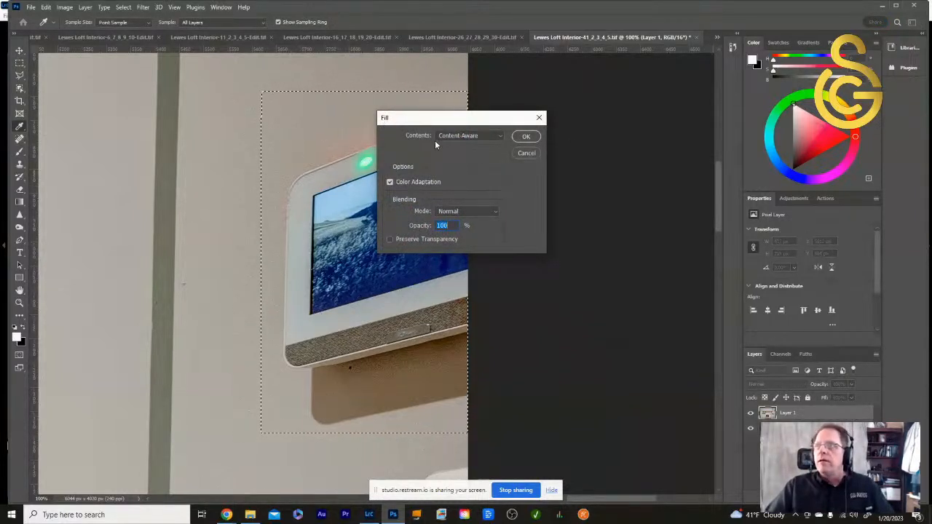
{"action": "left_click", "coordinate": [482, 135]}
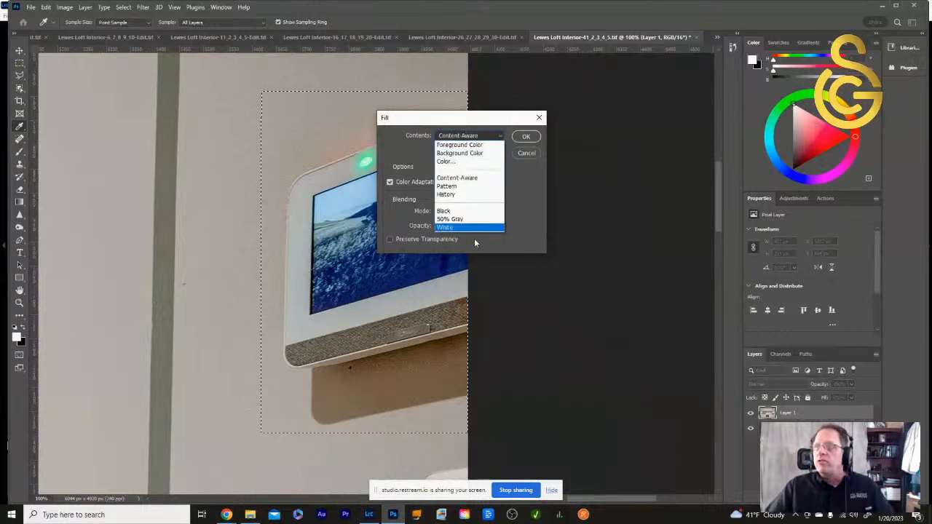
{"action": "left_click", "coordinate": [466, 177]}
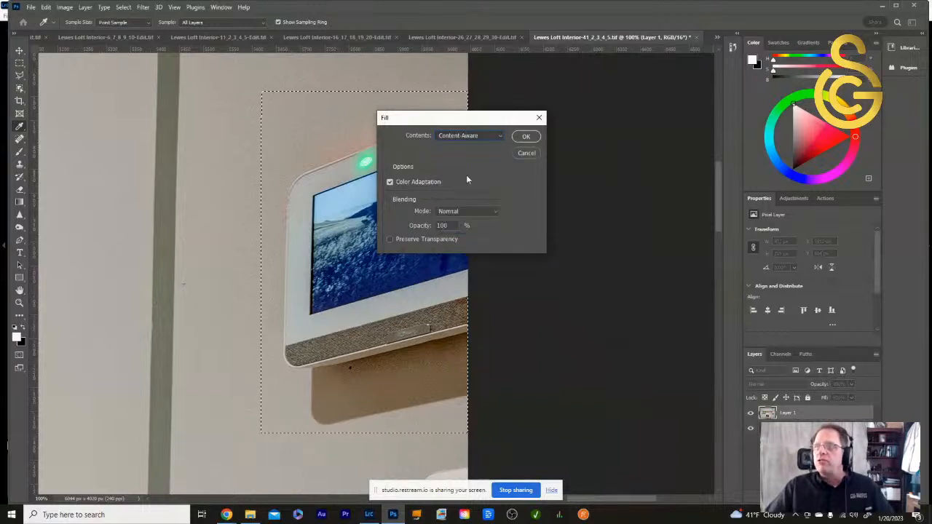
{"action": "left_click", "coordinate": [526, 137]}
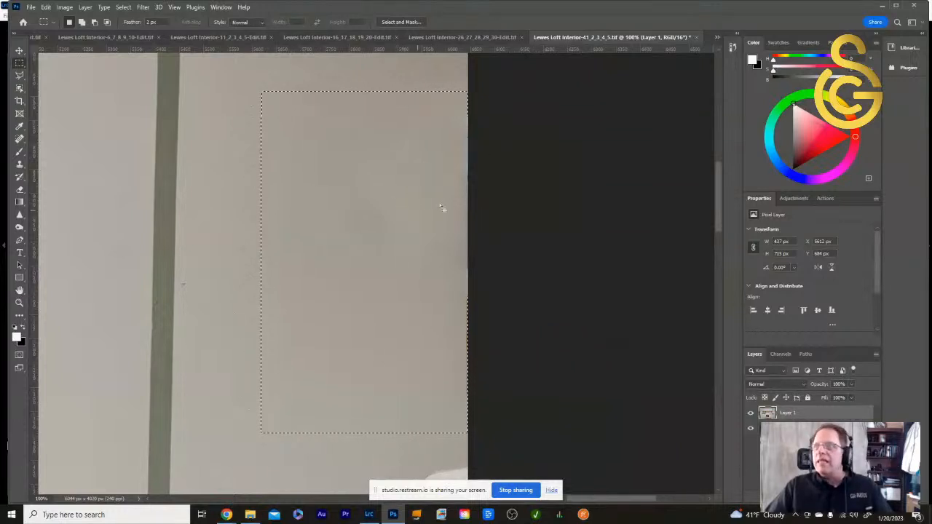
- Shift the selection past the photo's edge, repeat the Content-Aware fill to clear the display's leftover edge pixels, and deselect
{"action": "left_click_drag", "start_coordinate": [434, 115], "coordinate": [385, 110]}
{"action": "left_click_drag", "start_coordinate": [370, 207], "coordinate": [402, 227]}
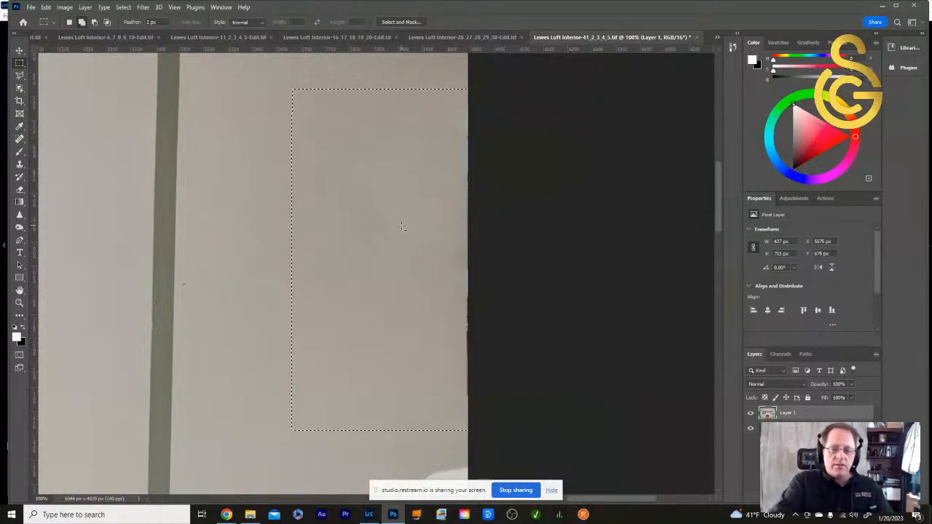
{"action": "key", "text": "shift+BackSpace"}
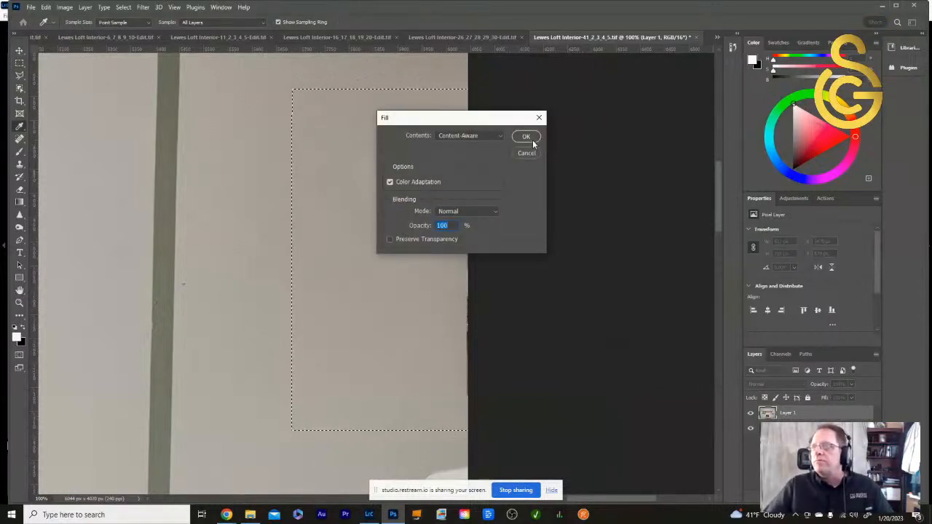
{"action": "left_click", "coordinate": [533, 142]}
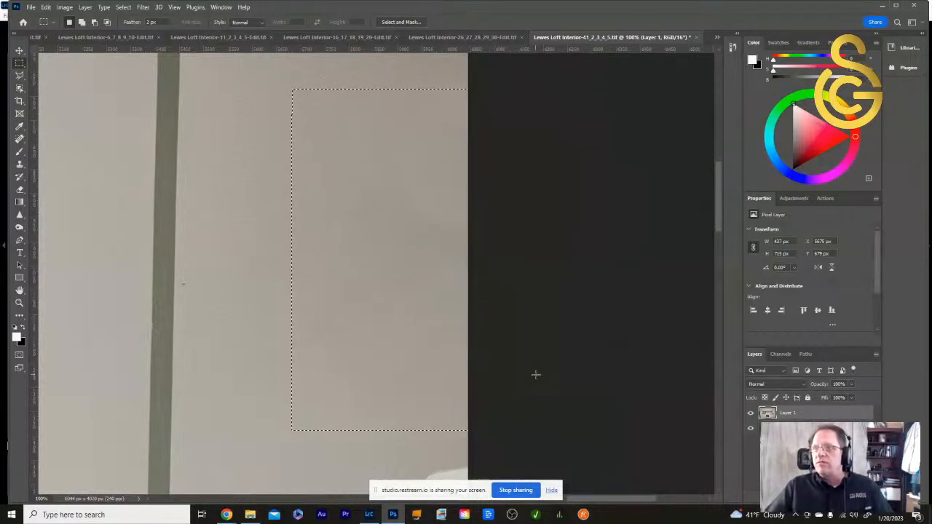
{"action": "left_click_drag", "start_coordinate": [354, 229], "coordinate": [249, 199]}
{"action": "left_click", "coordinate": [323, 260]}
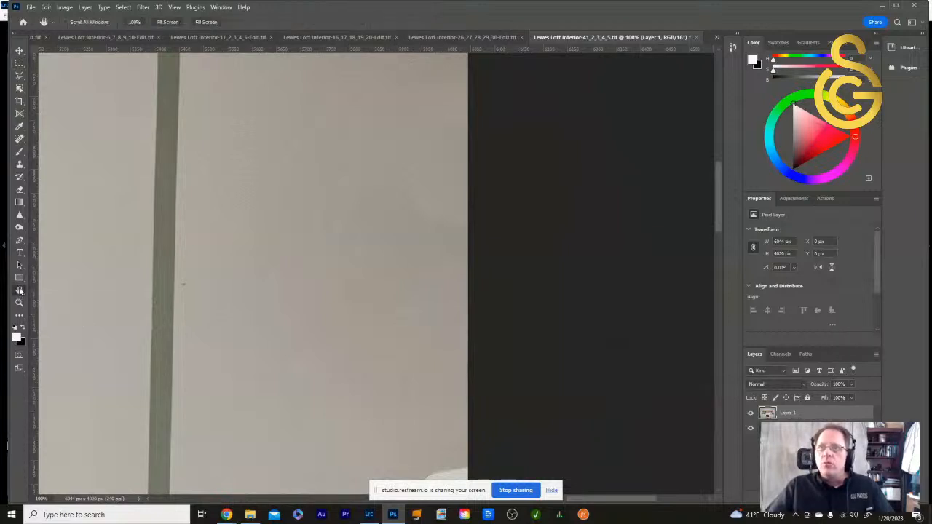
- Select the light switch at the wall's outer edge, about 227 by 602 px, and remove it with a Content-Aware fill
{"action": "double_click", "coordinate": [19, 295]}
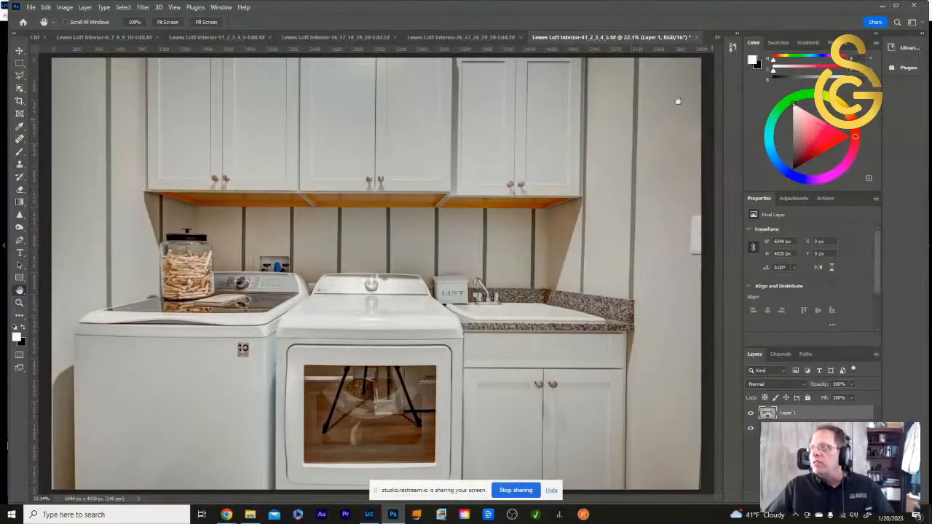
{"action": "left_click", "coordinate": [20, 63]}
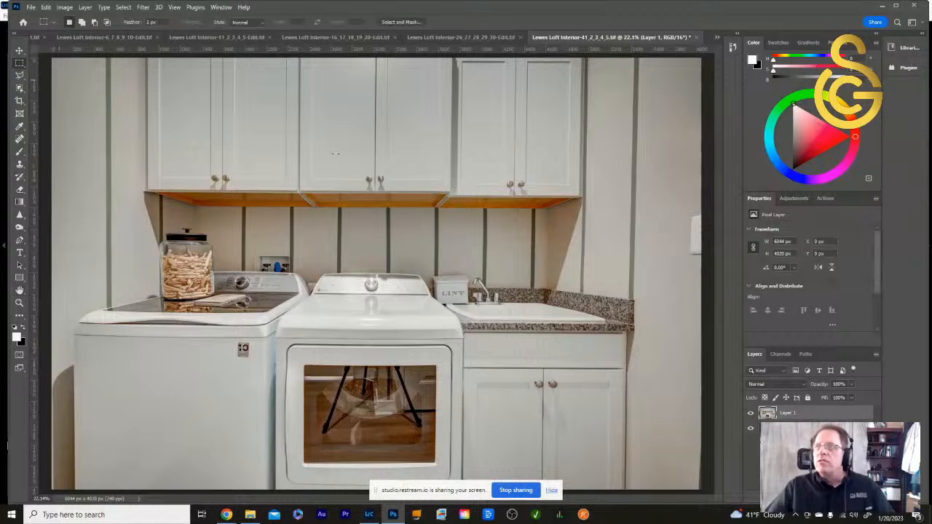
{"action": "left_click_drag", "start_coordinate": [679, 204], "coordinate": [720, 267]}
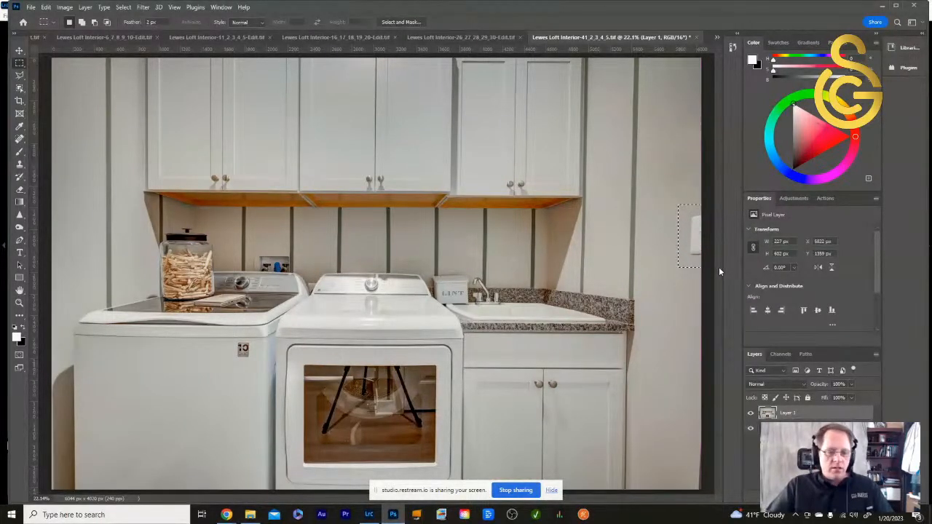
{"action": "key", "text": "shift+BackSpace"}
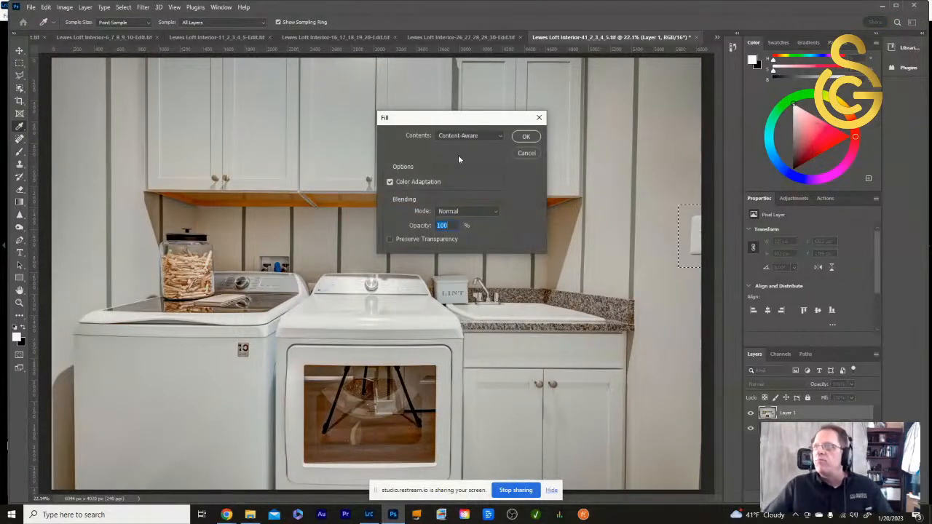
{"action": "left_click", "coordinate": [526, 136]}
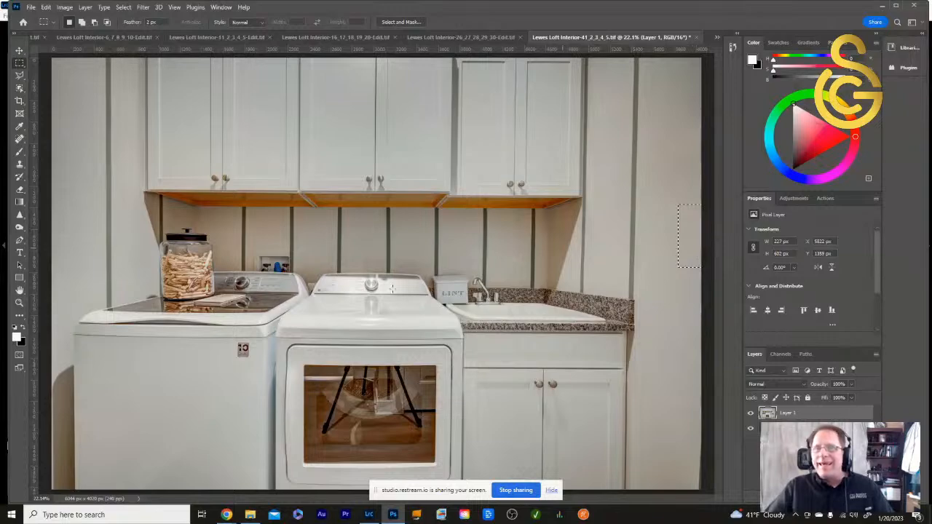
- Shift the switch selection past the photo's edge, repeat the Content-Aware fill to clear the leftover edge marks, and deselect
{"action": "double_click", "coordinate": [20, 303]}
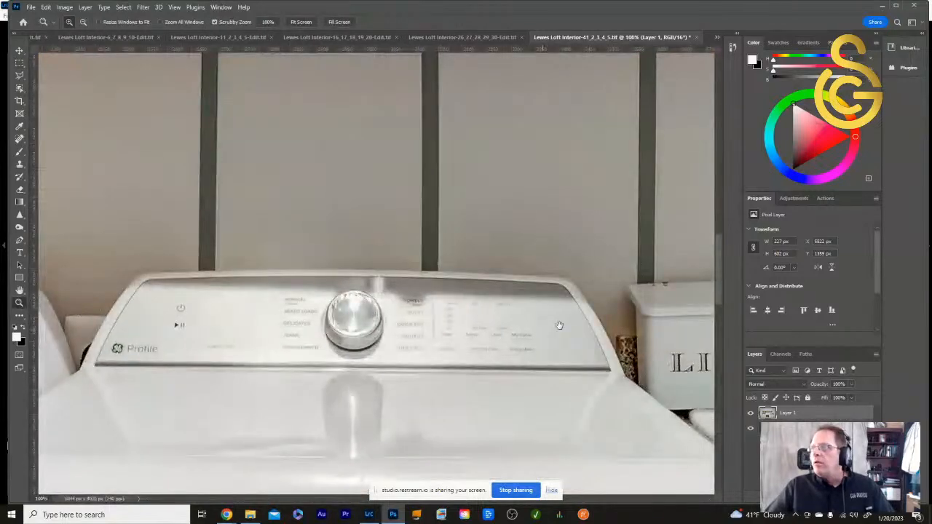
{"action": "left_click_drag", "start_coordinate": [566, 287], "coordinate": [152, 270]}
{"action": "left_click_drag", "start_coordinate": [484, 280], "coordinate": [206, 276]}
{"action": "left_click_drag", "start_coordinate": [612, 280], "coordinate": [233, 431]}
{"action": "left_click_drag", "start_coordinate": [359, 268], "coordinate": [375, 271]}
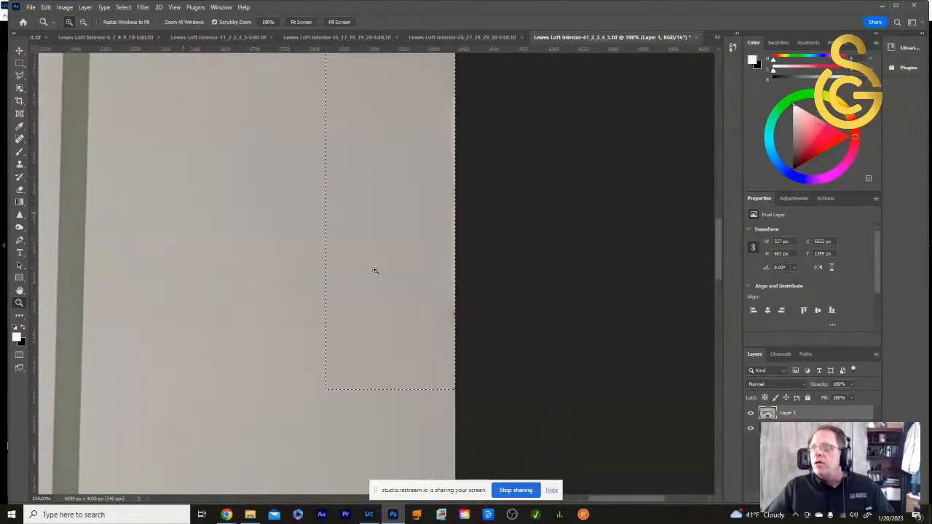
{"action": "mouse_move", "coordinate": [295, 304]}
{"action": "left_mouse_down"}
{"action": "mouse_move", "coordinate": [334, 307]}
{"action": "mouse_move", "coordinate": [297, 303]}
{"action": "left_mouse_up"}
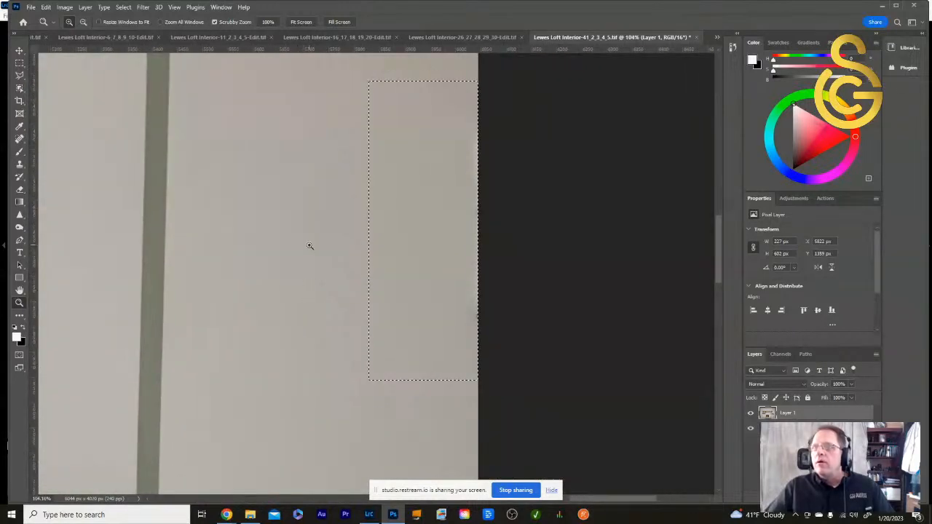
{"action": "key", "text": "m"}
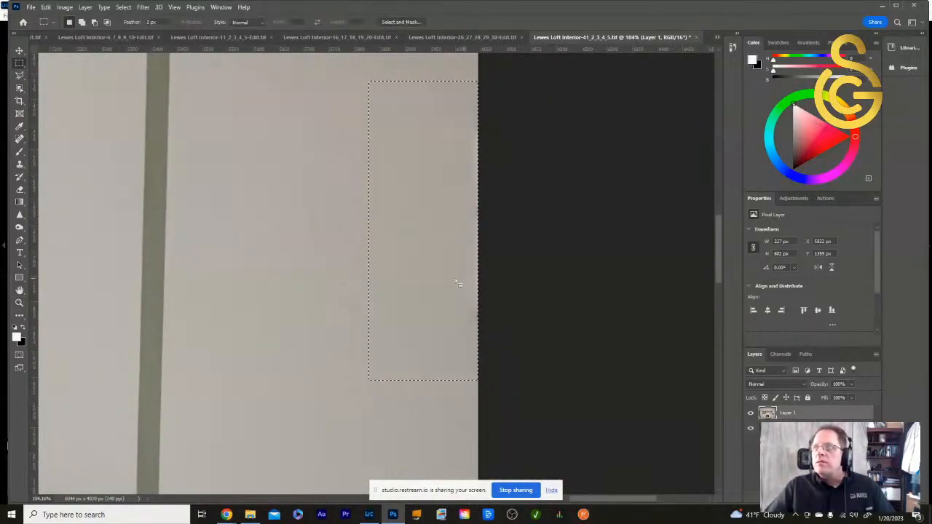
{"action": "left_click_drag", "start_coordinate": [437, 270], "coordinate": [456, 285]}
{"action": "key", "text": "shift+BackSpace"}
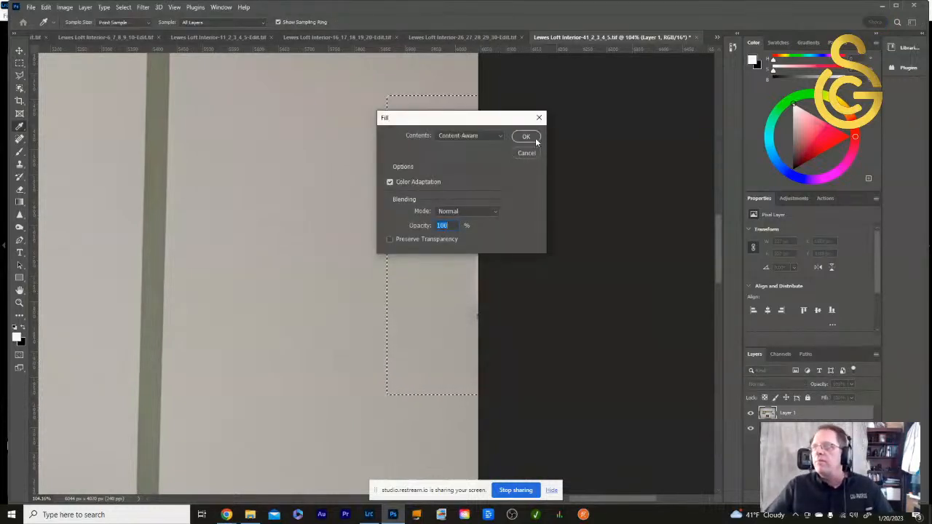
{"action": "left_click", "coordinate": [536, 143]}
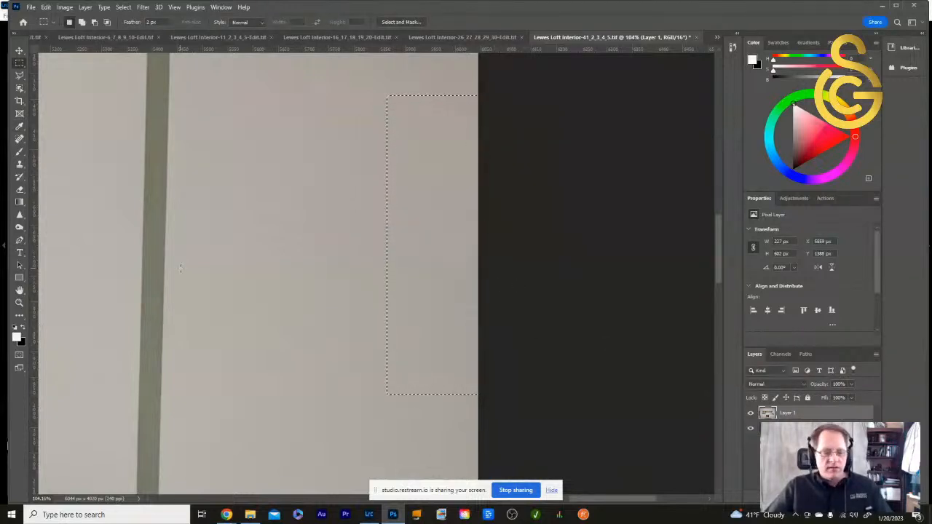
{"action": "key", "text": "ctrl+d"}
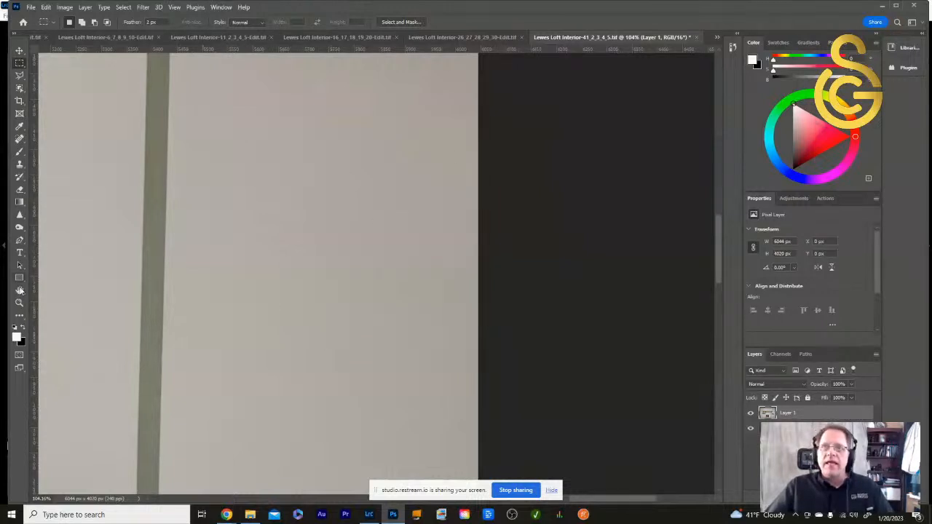
- Zoom in on the tripod reflection in the dryer door and duplicate the Background layer
{"action": "double_click", "coordinate": [20, 289]}
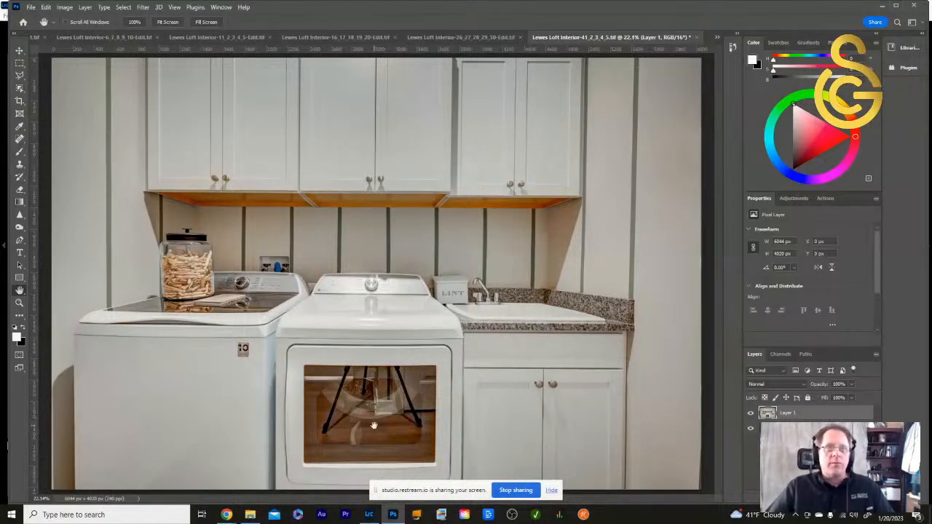
{"action": "double_click", "coordinate": [21, 304]}
{"action": "scroll", "coordinate": [305, 418], "scroll_direction": "down", "scroll_amount": 10}
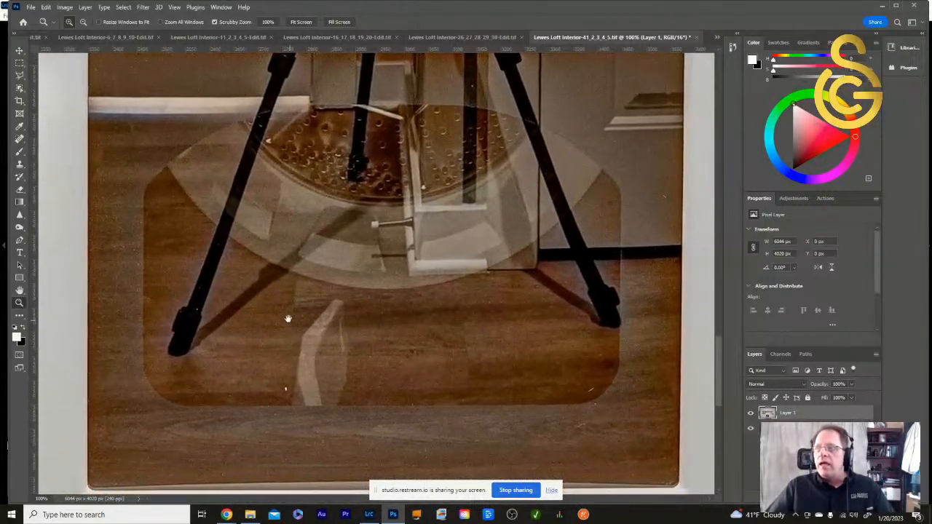
{"action": "left_click", "coordinate": [794, 429]}
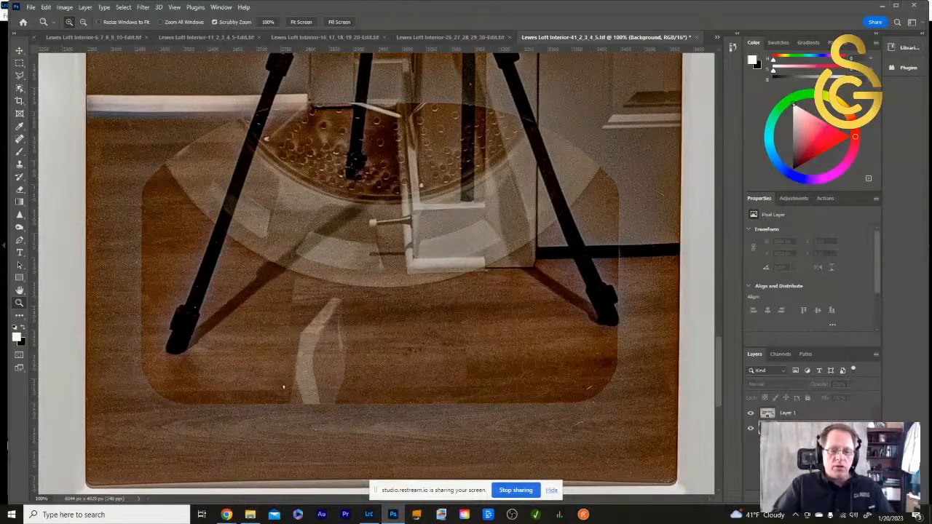
{"action": "key", "text": "ctrl+j"}
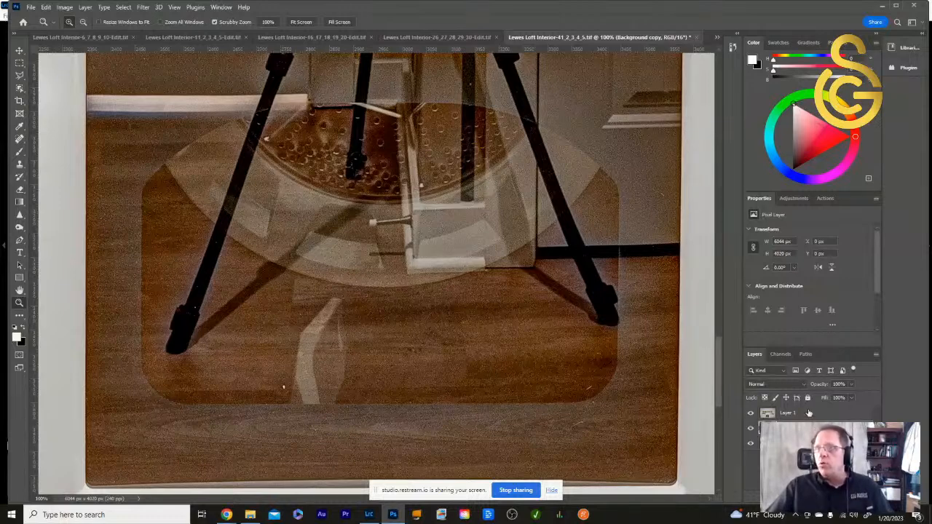
- Compare the whole photo before and after retouching by repeatedly hiding and showing Layer 1
{"action": "double_click", "coordinate": [20, 290]}
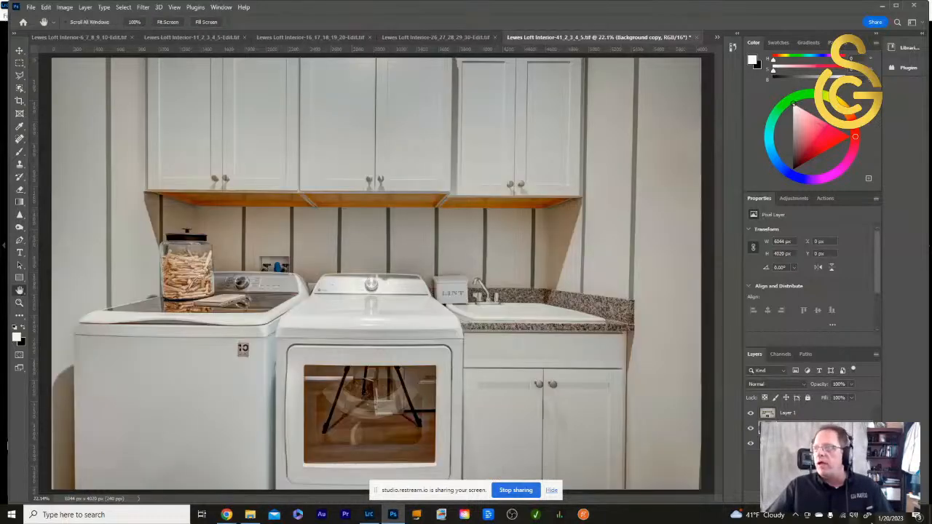
{"action": "left_click", "coordinate": [751, 415]}
{"action": "left_click", "coordinate": [751, 414]}
{"action": "left_click", "coordinate": [752, 415]}
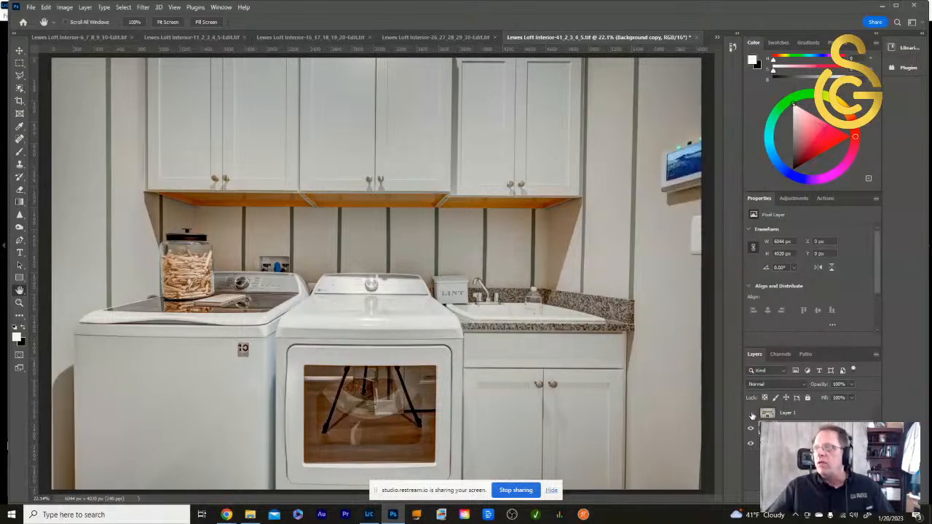
{"action": "left_click", "coordinate": [753, 415]}
{"action": "left_click", "coordinate": [752, 415]}
{"action": "left_click", "coordinate": [752, 416]}
{"action": "left_click", "coordinate": [752, 415]}
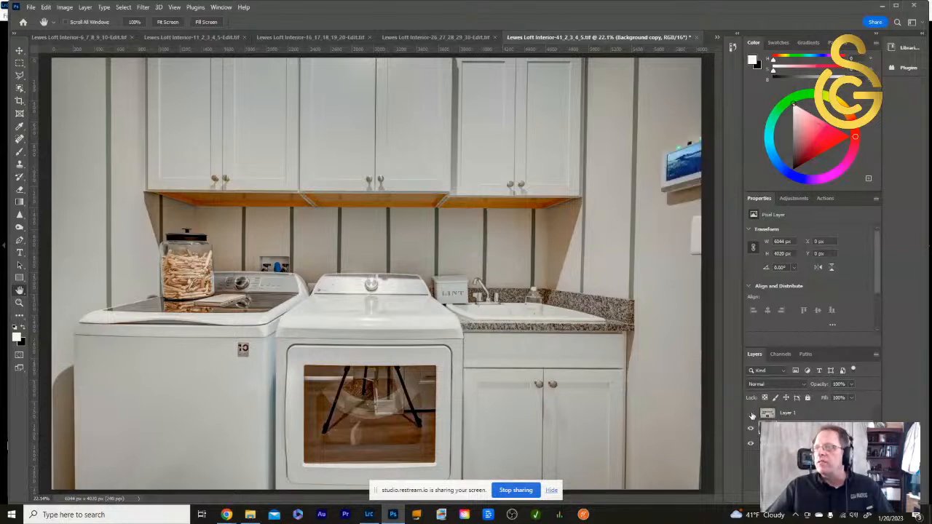
{"action": "left_click", "coordinate": [752, 416]}
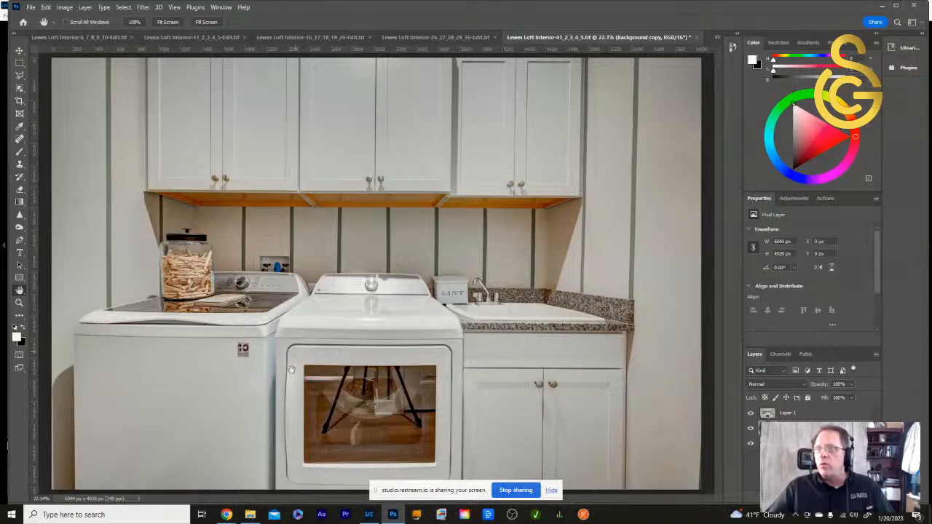
- Zoom to 100% on the tripod reflection in the dryer door and activate the Polygonal Lasso tool
{"action": "key", "text": "z"}
{"action": "key", "text": "ctrl+1"}
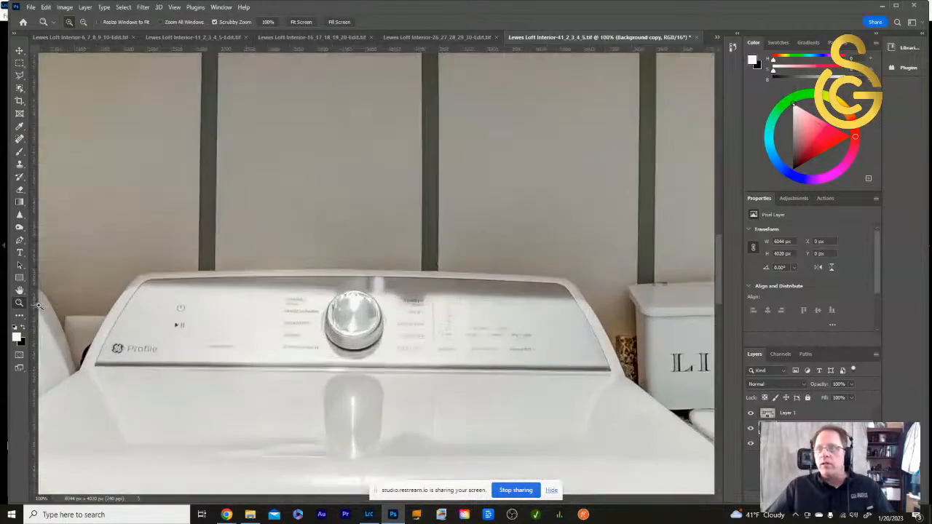
{"action": "left_click_drag", "start_coordinate": [327, 414], "coordinate": [375, 381]}
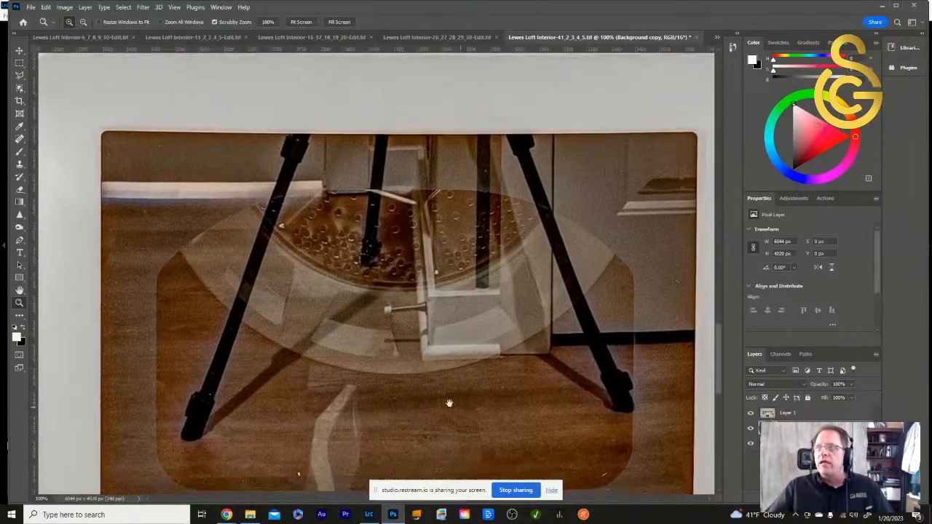
{"action": "left_click_drag", "start_coordinate": [456, 408], "coordinate": [430, 389]}
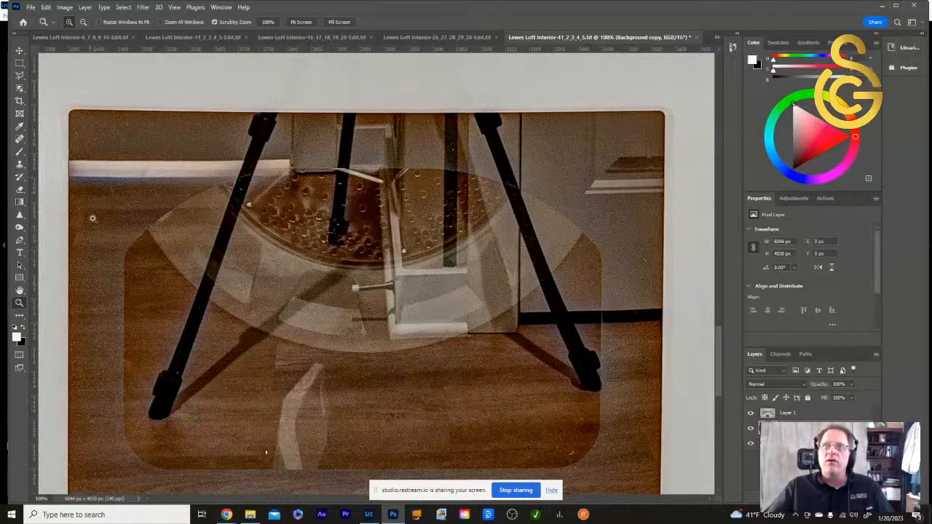
{"action": "left_click", "coordinate": [21, 78]}
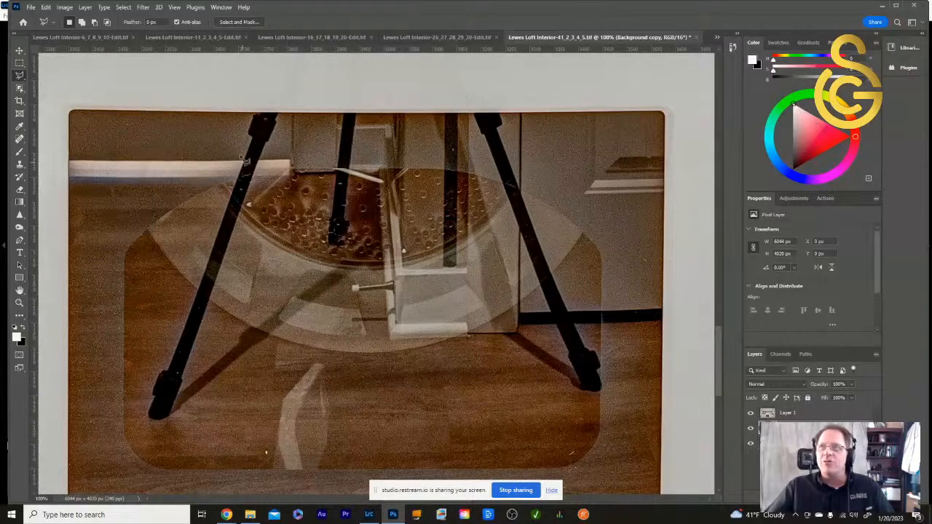
{"action": "left_click", "coordinate": [248, 115]}
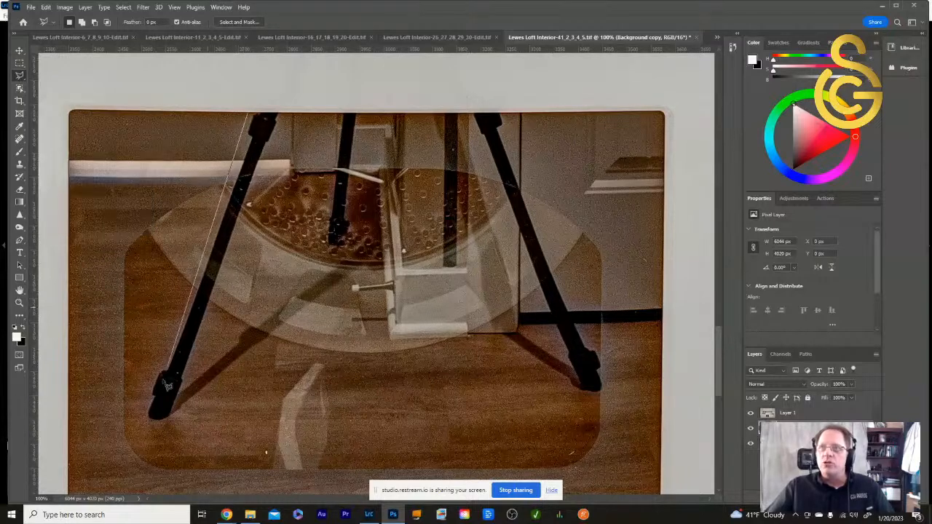
{"action": "left_click", "coordinate": [134, 420]}
{"action": "left_click", "coordinate": [170, 428]}
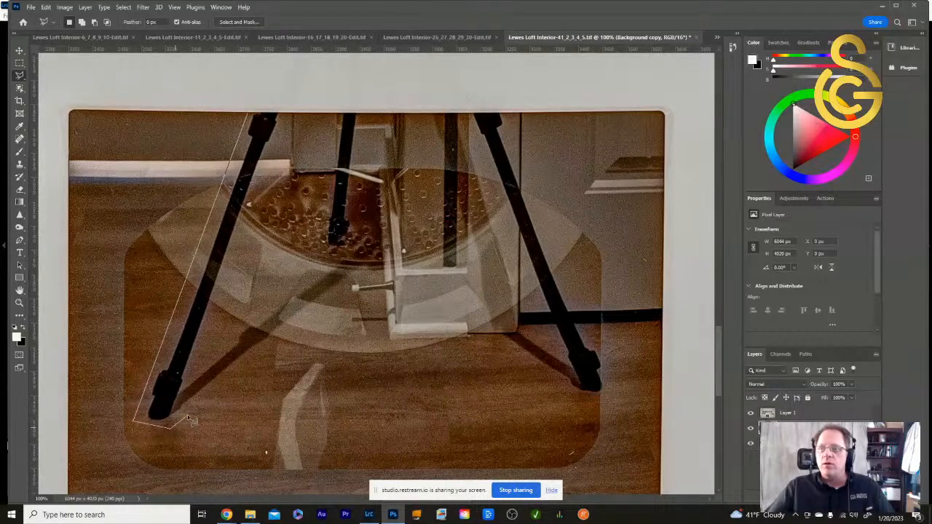
{"action": "left_click", "coordinate": [285, 111]}
{"action": "left_click", "coordinate": [273, 104]}
{"action": "left_click", "coordinate": [252, 104]}
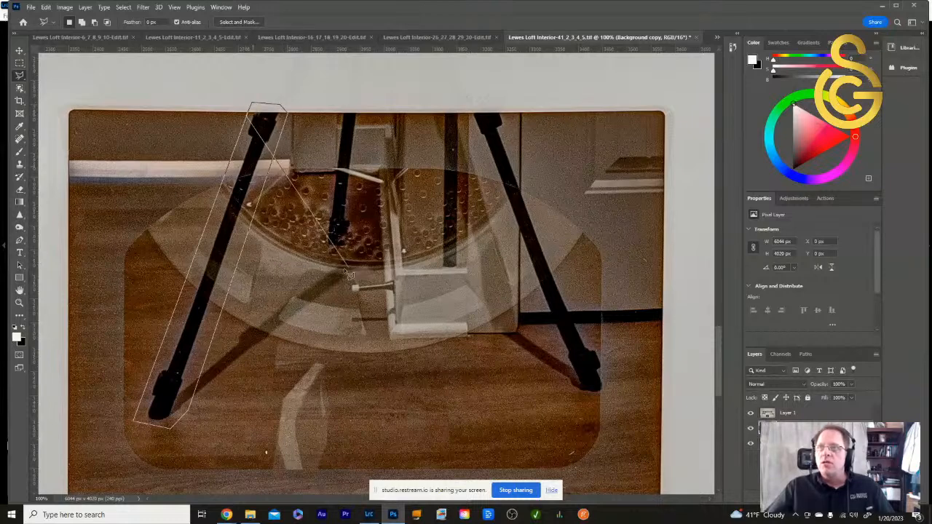
{"action": "key", "text": "Escape"}
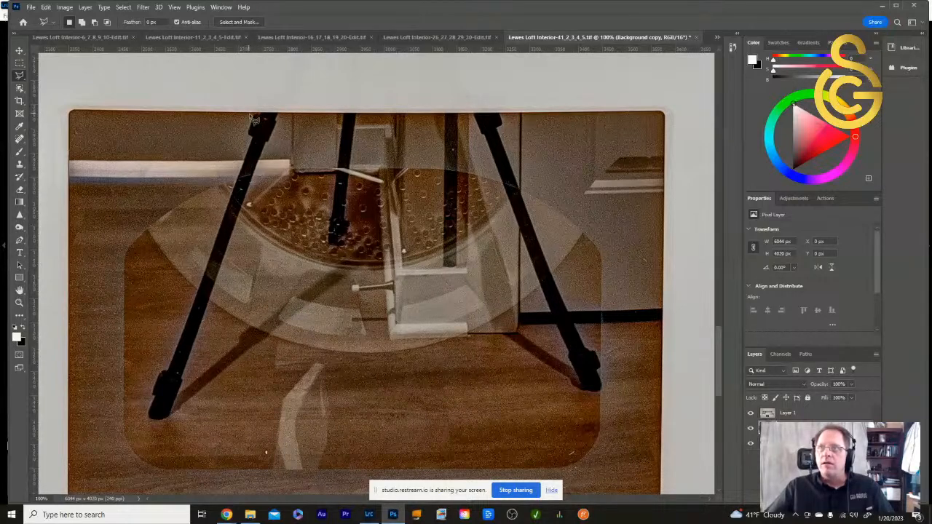
- Outline the long left tripod leg in the dryer door, about 309 by 663 px, and apply a Content-Aware fill on the Background copy
{"action": "left_click", "coordinate": [249, 115]}
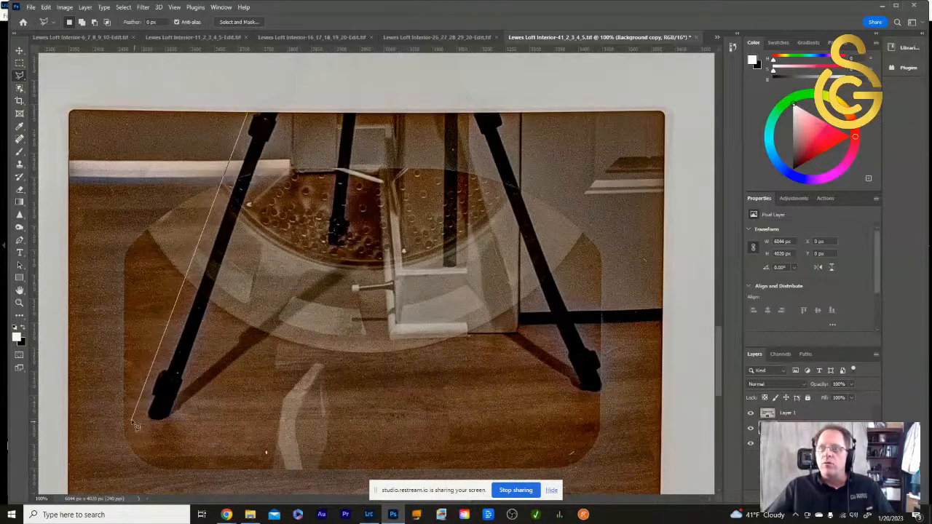
{"action": "left_click", "coordinate": [159, 432]}
{"action": "left_click", "coordinate": [175, 427]}
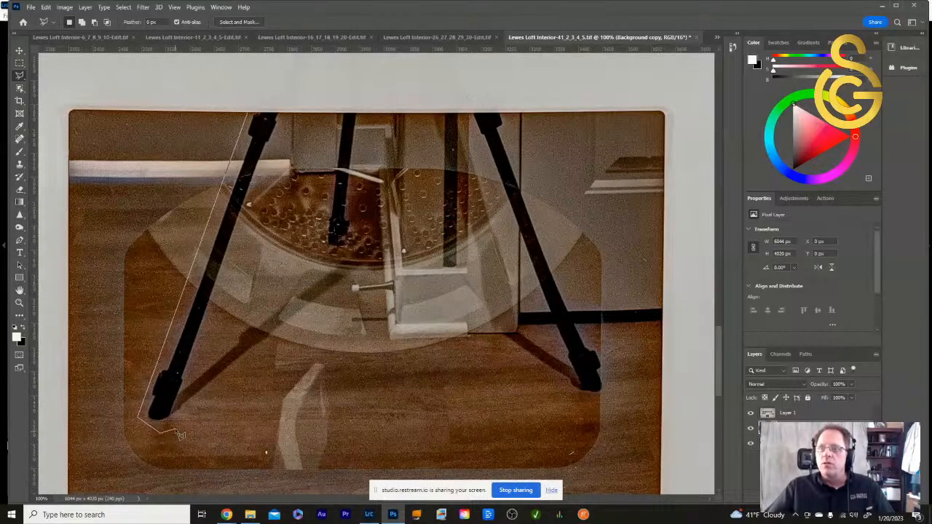
{"action": "double_click", "coordinate": [289, 119]}
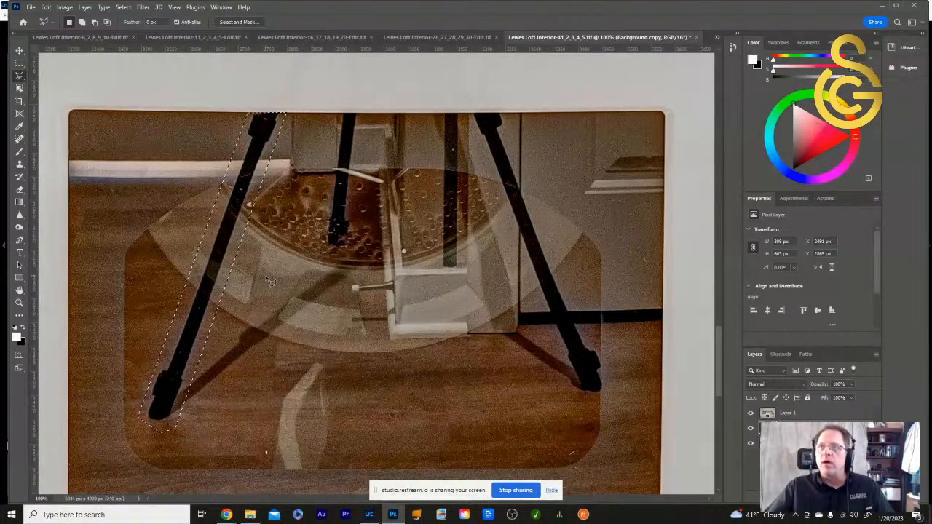
{"action": "key", "text": "shift"}
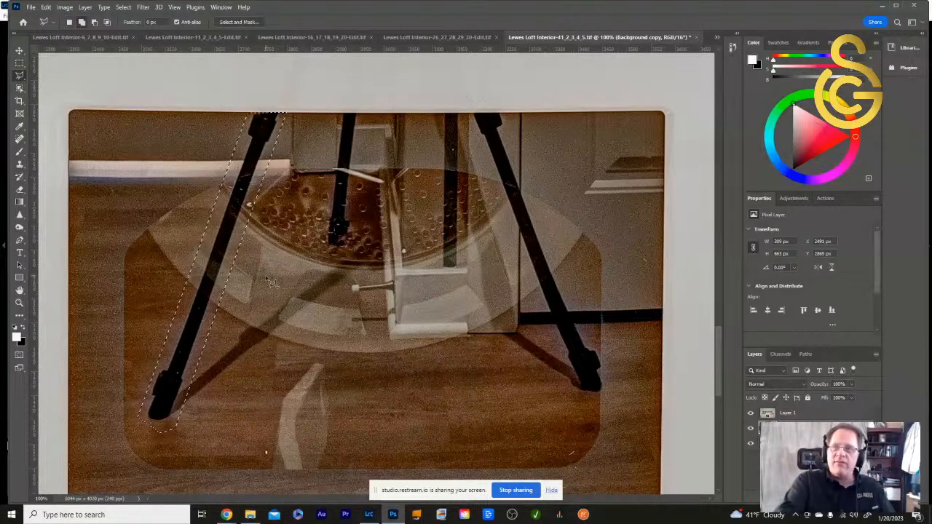
{"action": "key", "text": "shift+BackSpace"}
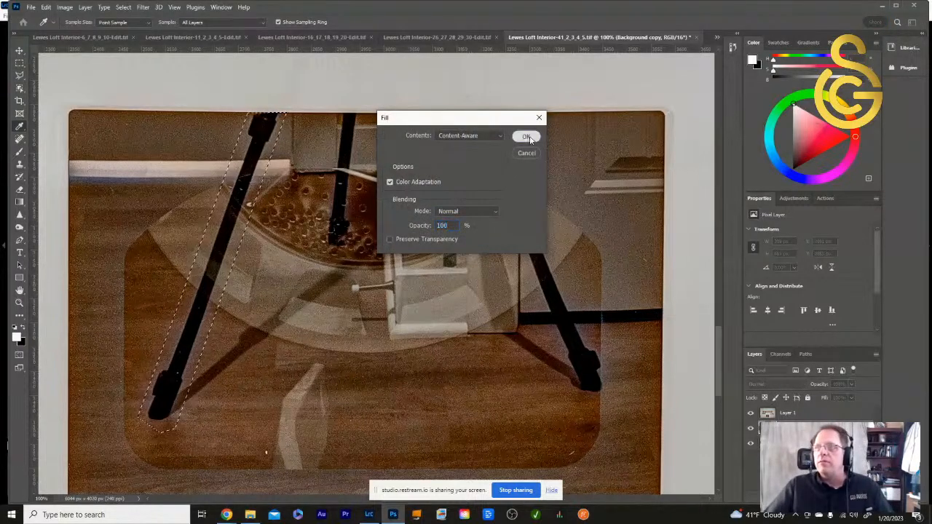
{"action": "left_click", "coordinate": [527, 137]}
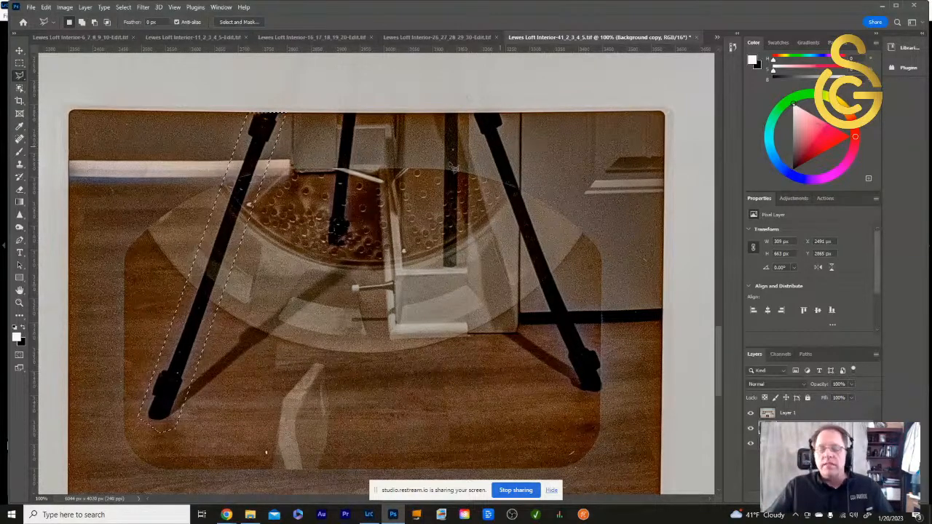
- Repeat the Content-Aware fill at 100% opacity on the same left tripod leg selection
{"action": "key", "text": "i"}
{"action": "key", "text": "shift+BackSpace"}
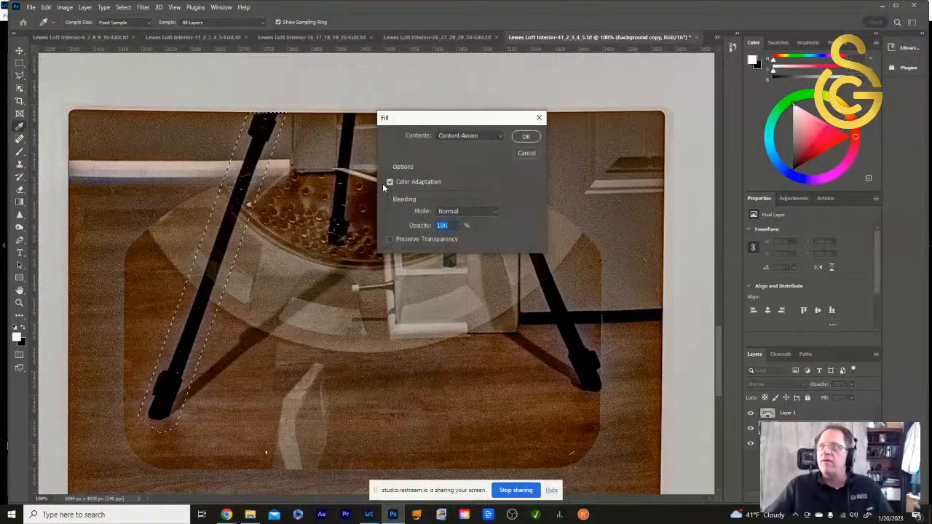
{"action": "left_click", "coordinate": [526, 137]}
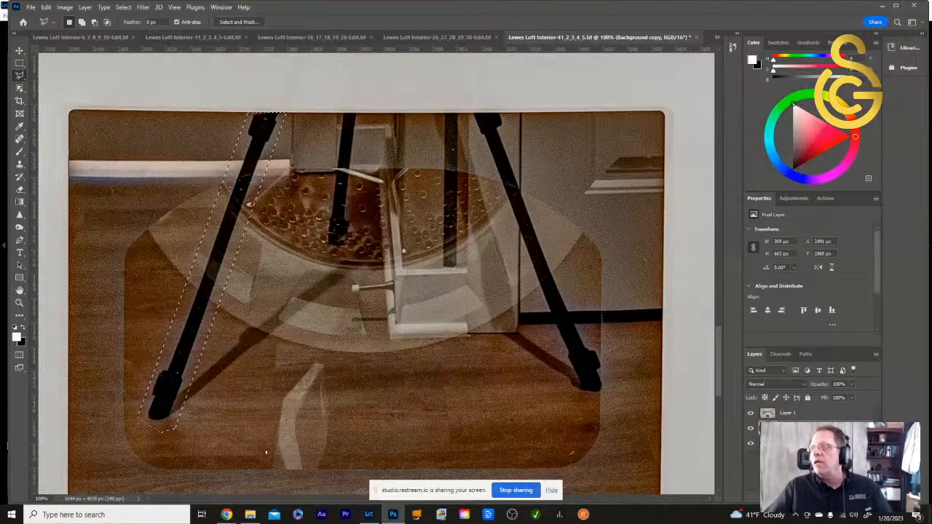
- Toggle Layer 1's visibility to check the filled leg, leave the layer hidden, and deselect
{"action": "left_click", "coordinate": [750, 414]}
{"action": "left_click", "coordinate": [750, 413]}
{"action": "left_click", "coordinate": [750, 413]}
{"action": "left_click", "coordinate": [750, 414]}
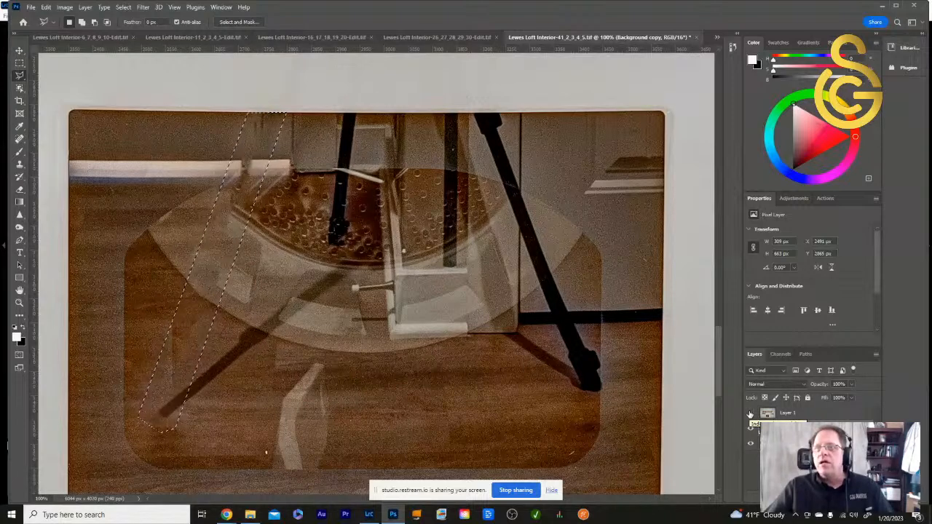
{"action": "left_click", "coordinate": [750, 413]}
{"action": "left_click", "coordinate": [750, 414]}
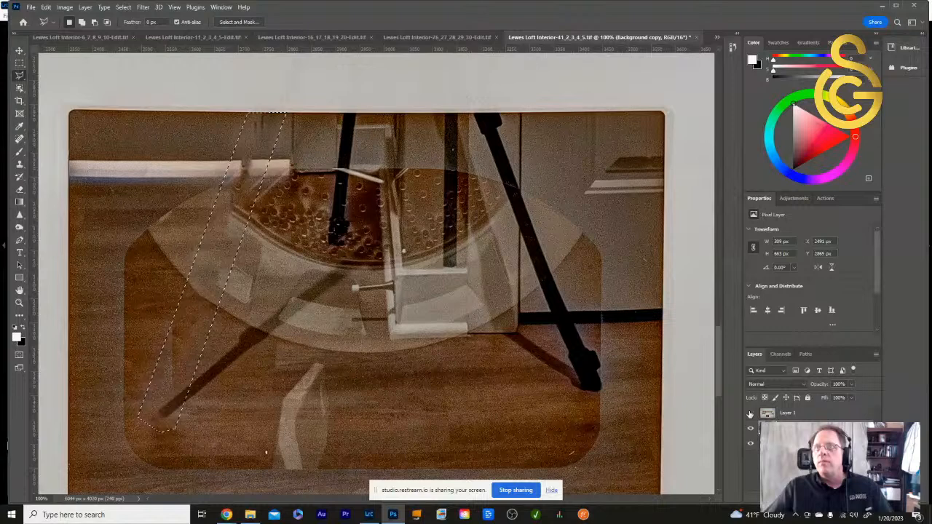
{"action": "left_click", "coordinate": [750, 414]}
{"action": "left_click", "coordinate": [750, 414]}
{"action": "left_click", "coordinate": [750, 414]}
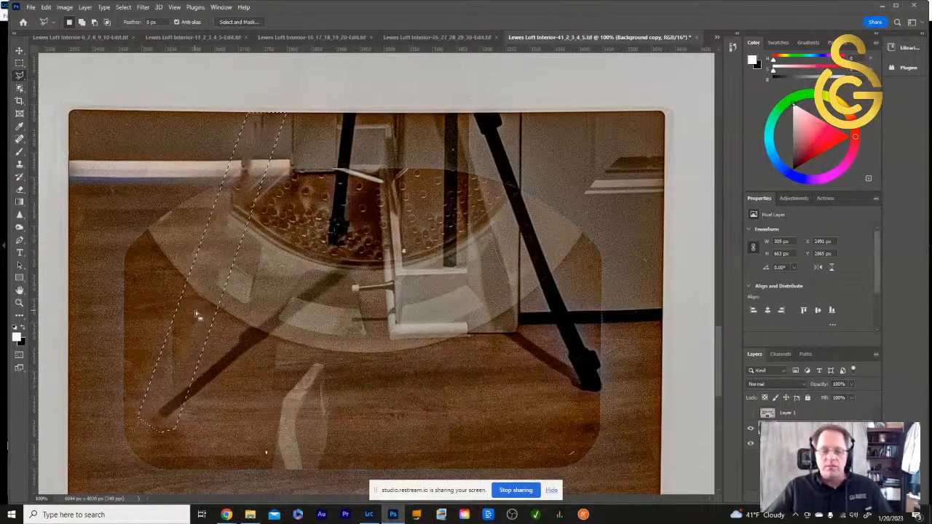
{"action": "key", "text": "ctrl+d"}
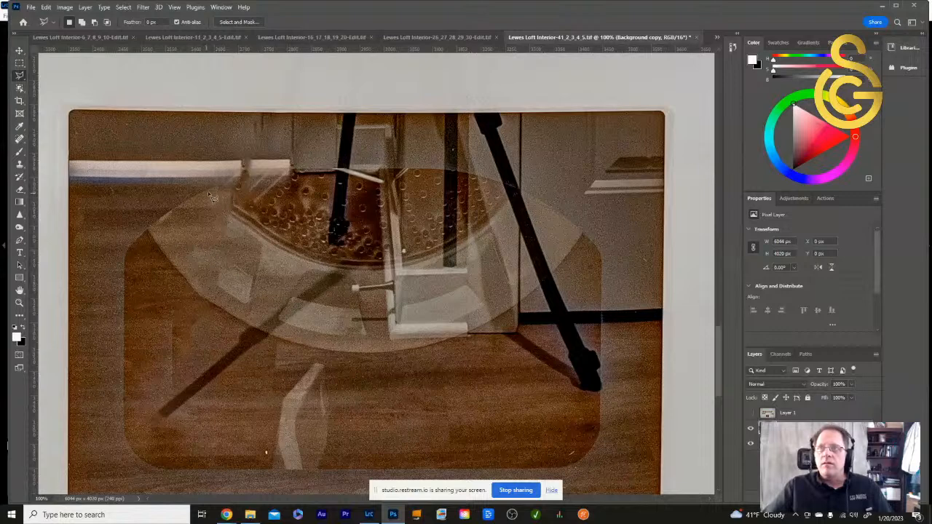
- Outline the diagonal shadow of the left tripod leg, about 462 by 366 px, remove it with a Content-Aware fill, and deselect
{"action": "left_click", "coordinate": [322, 270]}
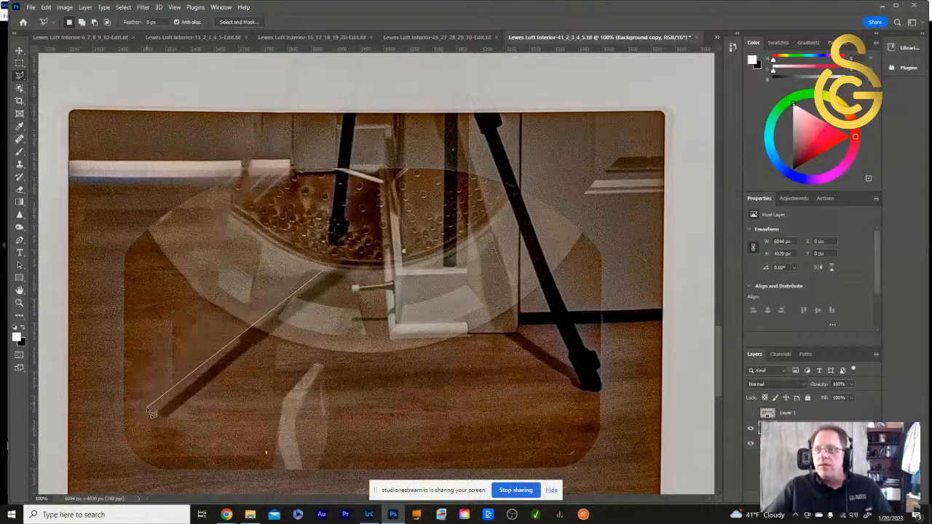
{"action": "left_click", "coordinate": [162, 431]}
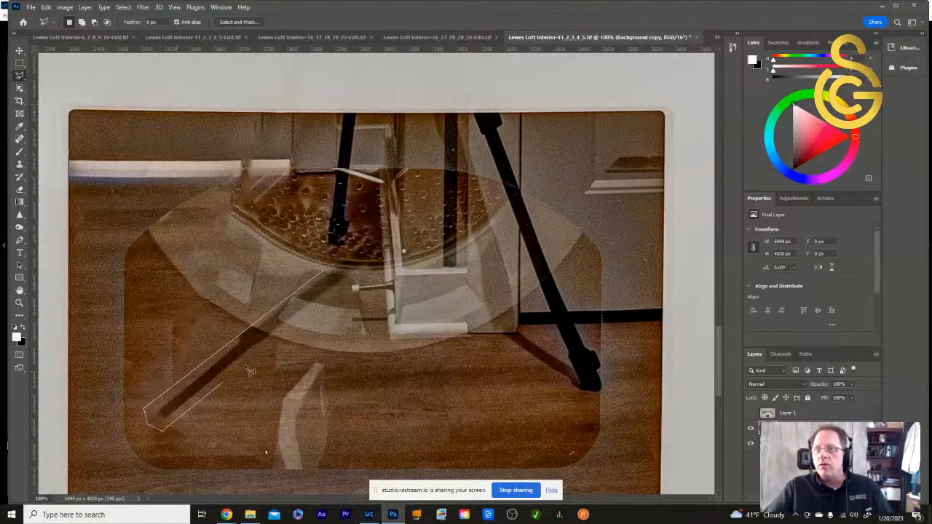
{"action": "left_click", "coordinate": [351, 260]}
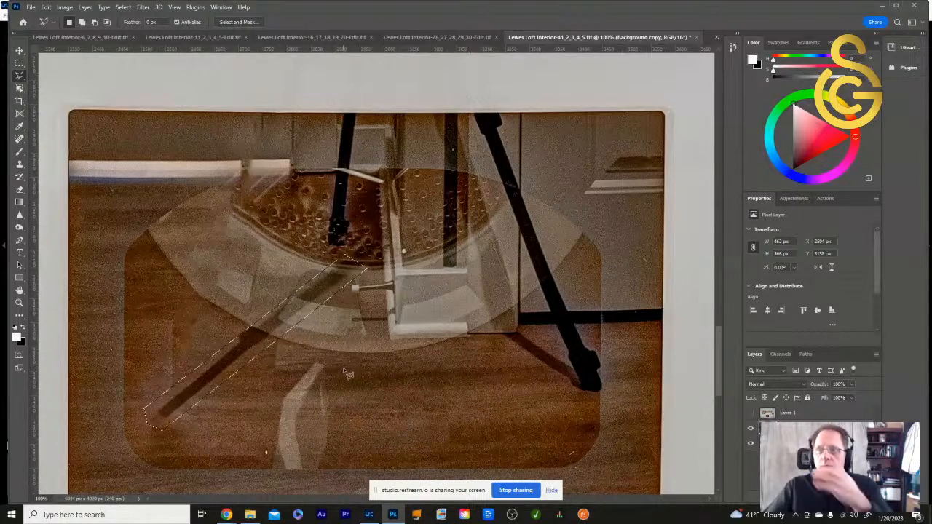
{"action": "key", "text": "shift+BackSpace"}
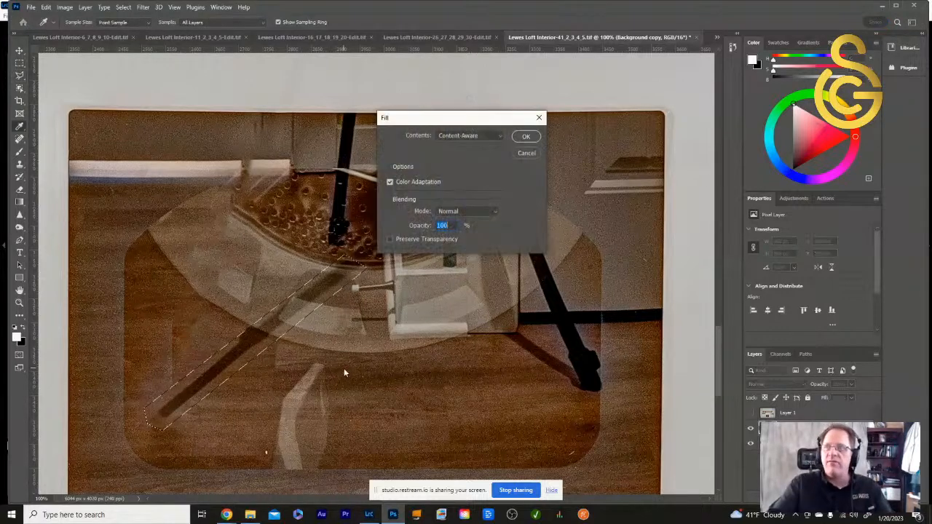
{"action": "left_click", "coordinate": [527, 137]}
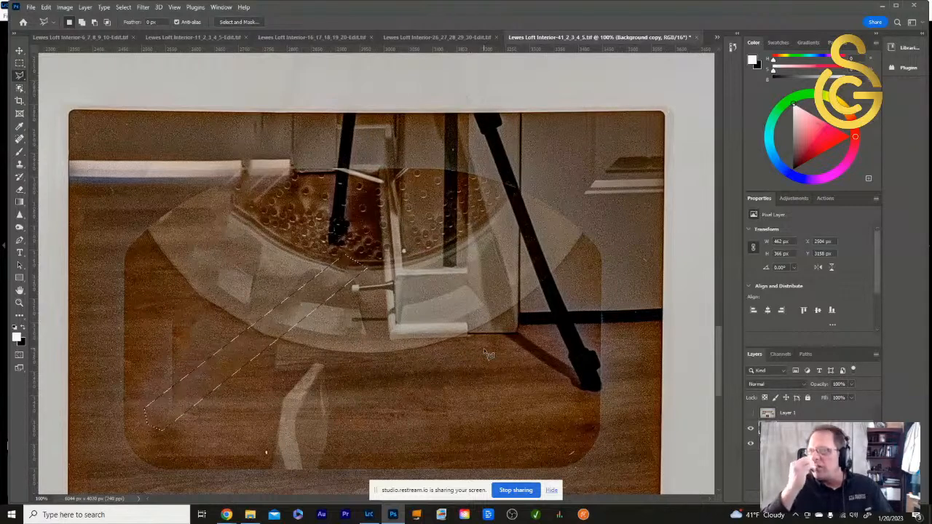
{"action": "key", "text": "ctrl+d"}
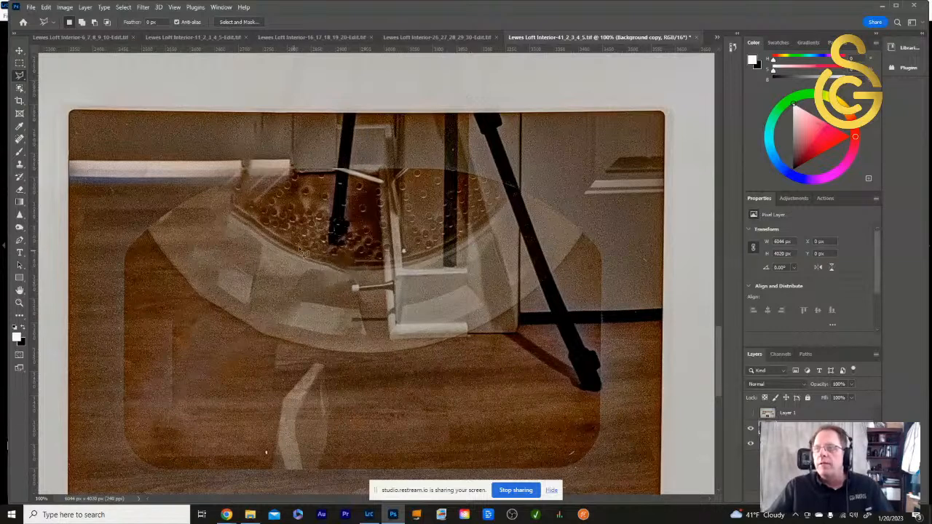
- Outline the short rear tripod leg over the drum's left half, about 110 by 296 px, nudge the selection, and remove it with Content-Aware fill
{"action": "left_click", "coordinate": [337, 114]}
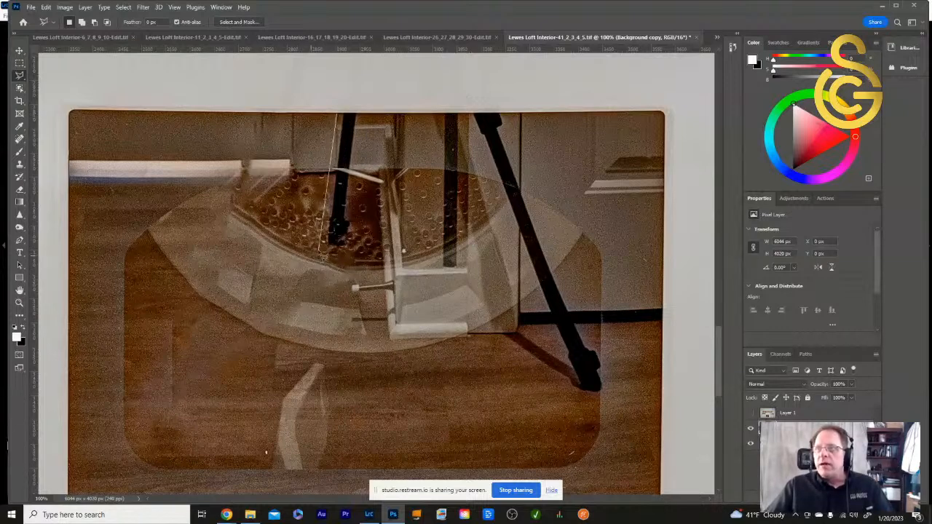
{"action": "left_click", "coordinate": [319, 248]}
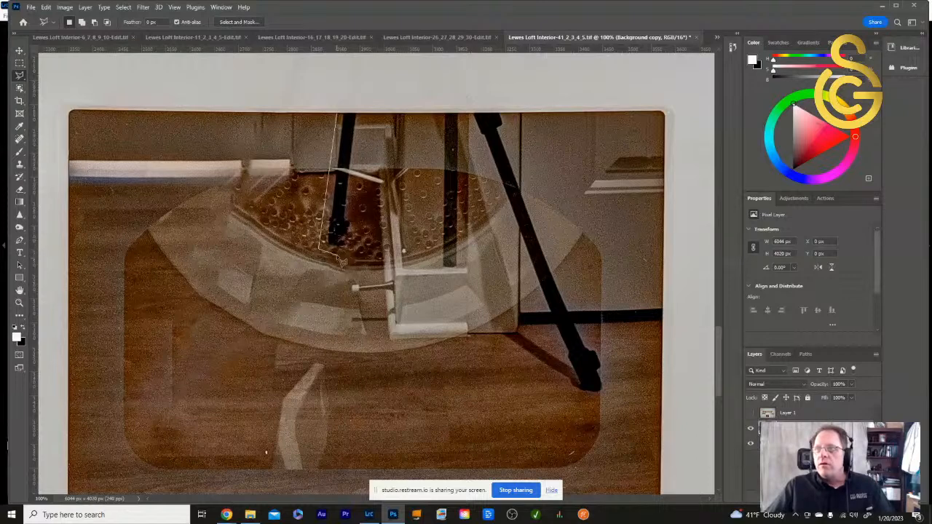
{"action": "left_click", "coordinate": [336, 256]}
{"action": "left_click", "coordinate": [360, 231]}
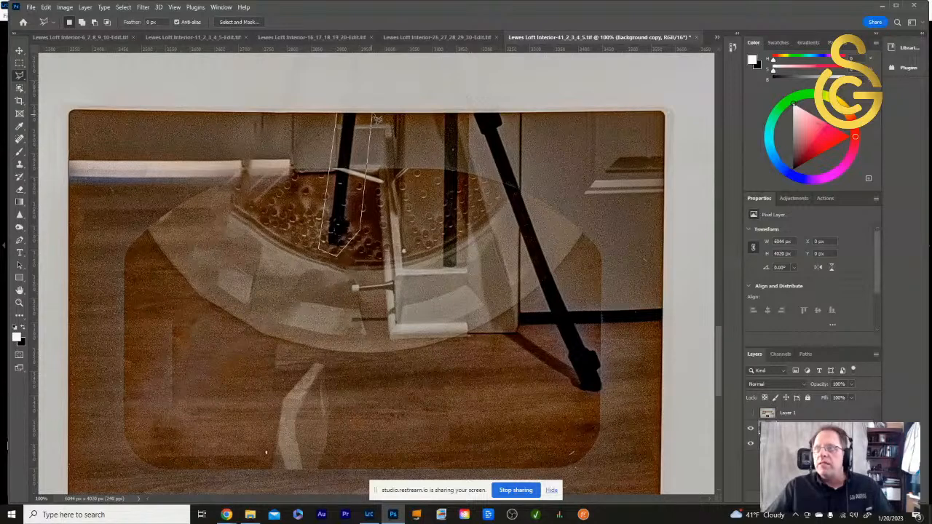
{"action": "double_click", "coordinate": [373, 118]}
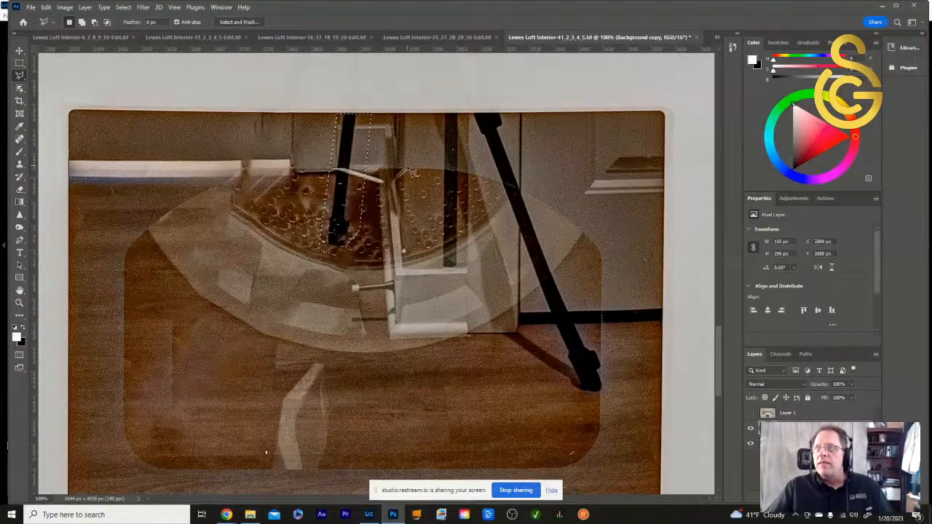
{"action": "left_click_drag", "start_coordinate": [351, 207], "coordinate": [353, 212]}
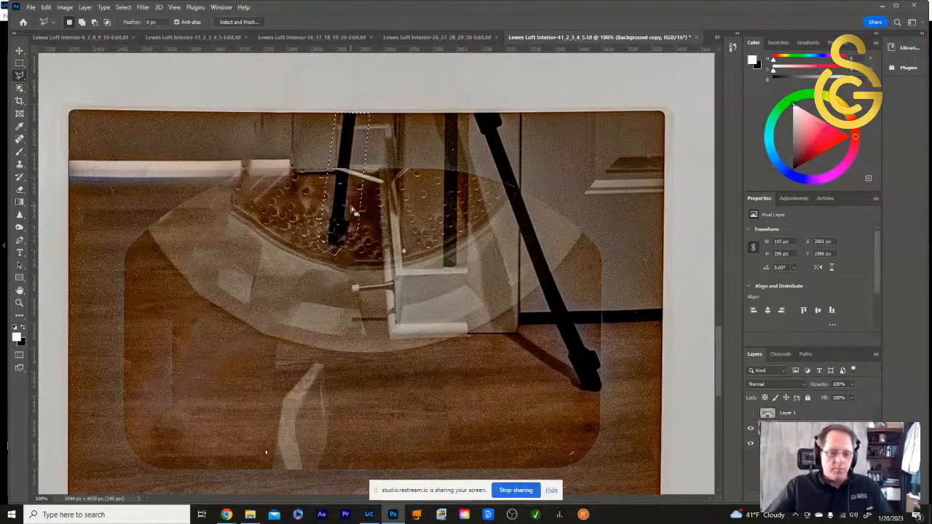
{"action": "key", "text": "shift+BackSpace"}
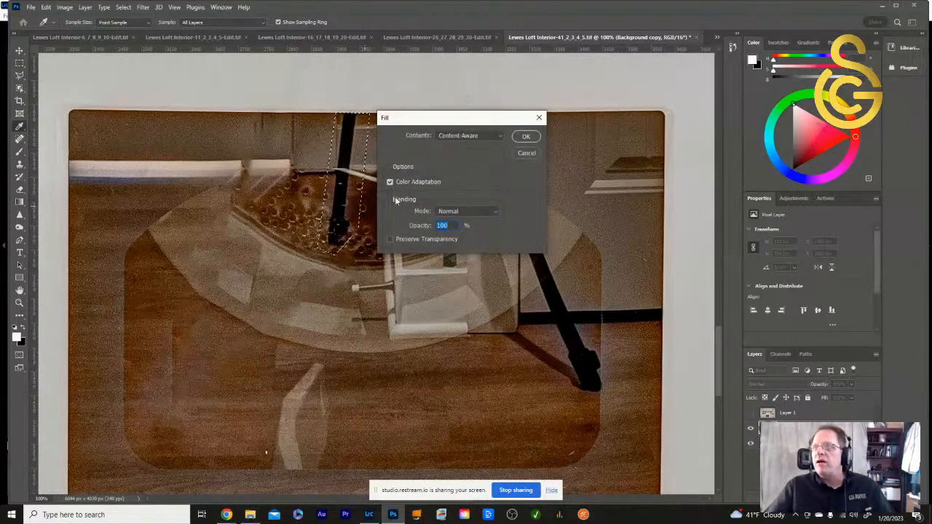
{"action": "left_click", "coordinate": [517, 136]}
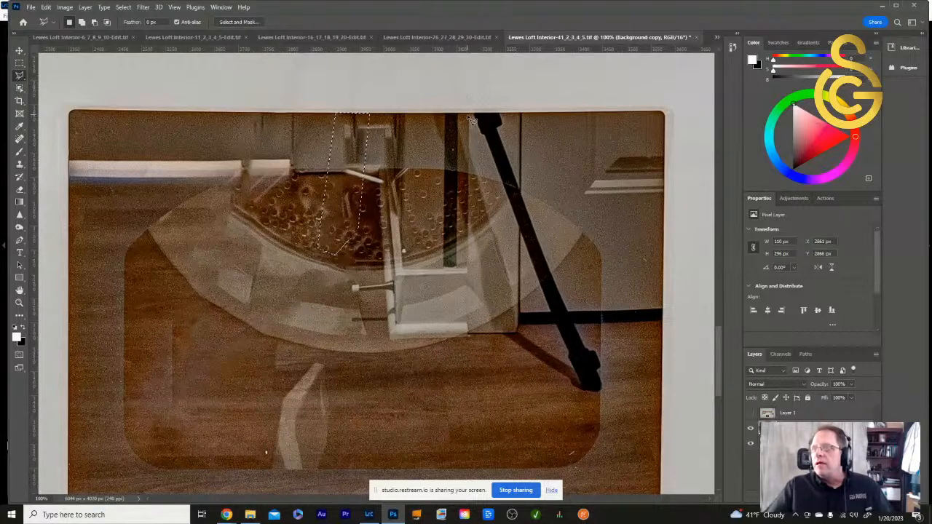
- Outline the right tripod leg in the dryer door reflection with a polygonal selection of about 295 by 596 px, extending it to the window's upper edge
{"action": "mouse_move", "coordinate": [469, 116]}
{"action": "left_mouse_down"}
{"action": "mouse_move", "coordinate": [479, 174]}
{"action": "mouse_move", "coordinate": [572, 368]}
{"action": "mouse_move", "coordinate": [571, 394]}
{"action": "mouse_move", "coordinate": [585, 410]}
{"action": "mouse_move", "coordinate": [605, 405]}
{"action": "mouse_move", "coordinate": [605, 345]}
{"action": "mouse_move", "coordinate": [568, 291]}
{"action": "mouse_move", "coordinate": [528, 191]}
{"action": "mouse_move", "coordinate": [510, 139]}
{"action": "left_mouse_up"}
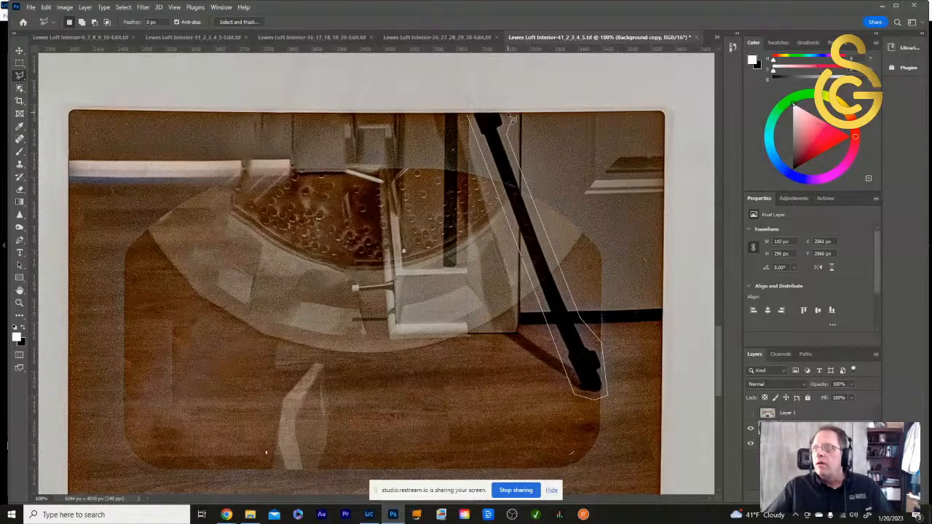
{"action": "left_click_drag", "start_coordinate": [513, 119], "coordinate": [511, 121]}
{"action": "left_click_drag", "start_coordinate": [551, 275], "coordinate": [553, 277]}
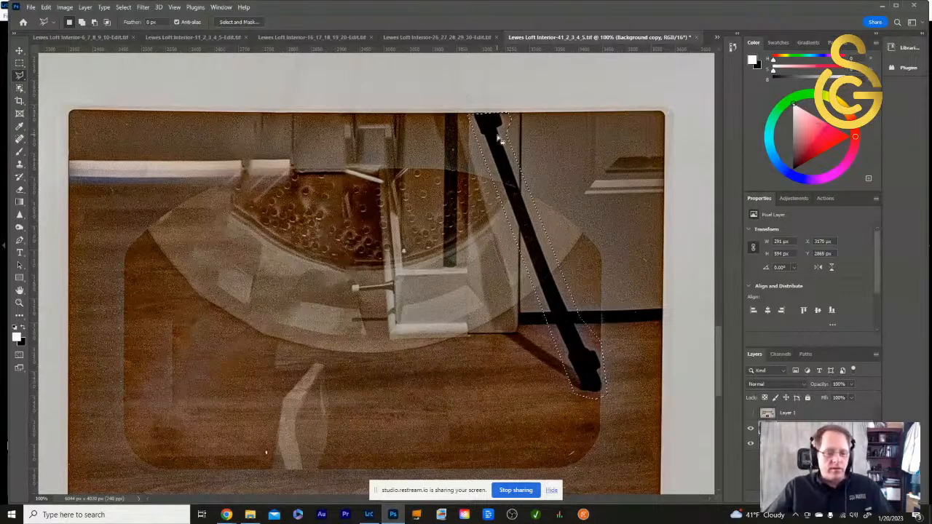
{"action": "key", "text": "shift"}
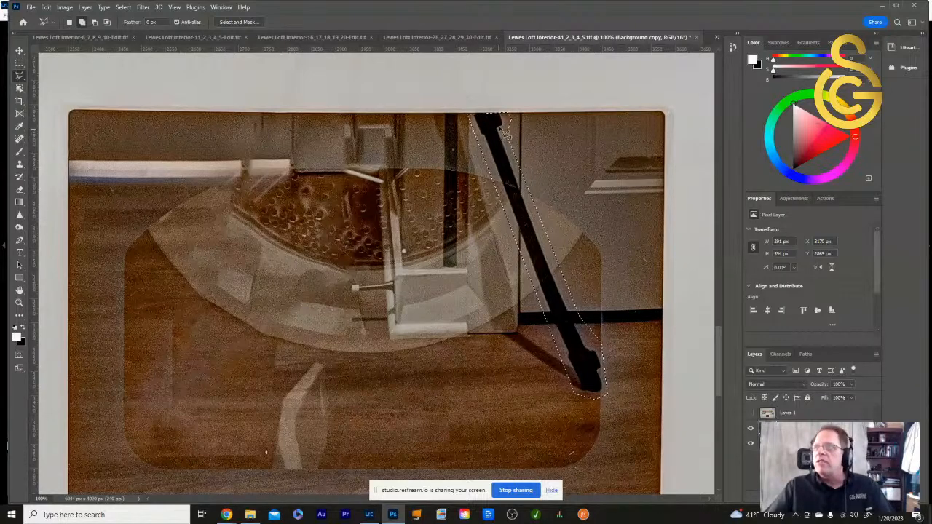
{"action": "left_click", "coordinate": [505, 112]}
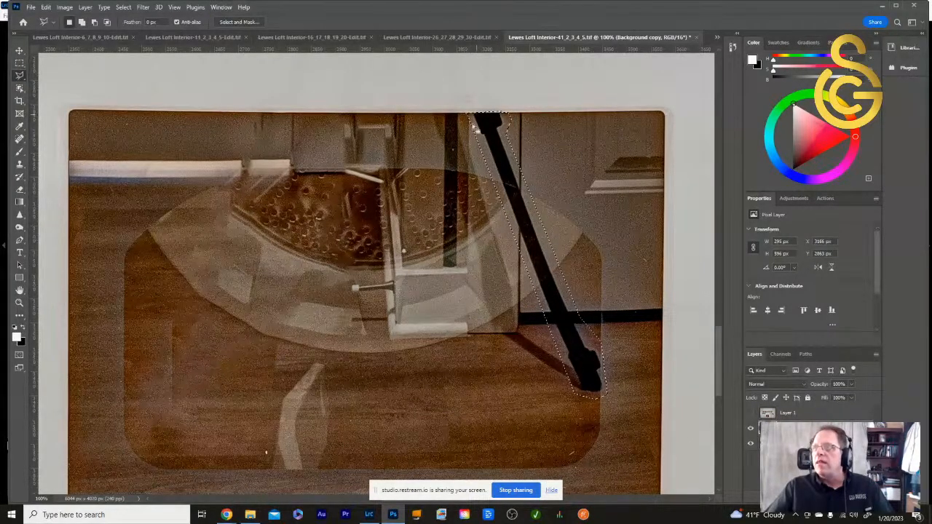
- Open the Content-Aware Fill workspace for the right leg selection and examine the sampling area around the dryer door and sink counter
{"action": "right_click", "coordinate": [545, 278]}
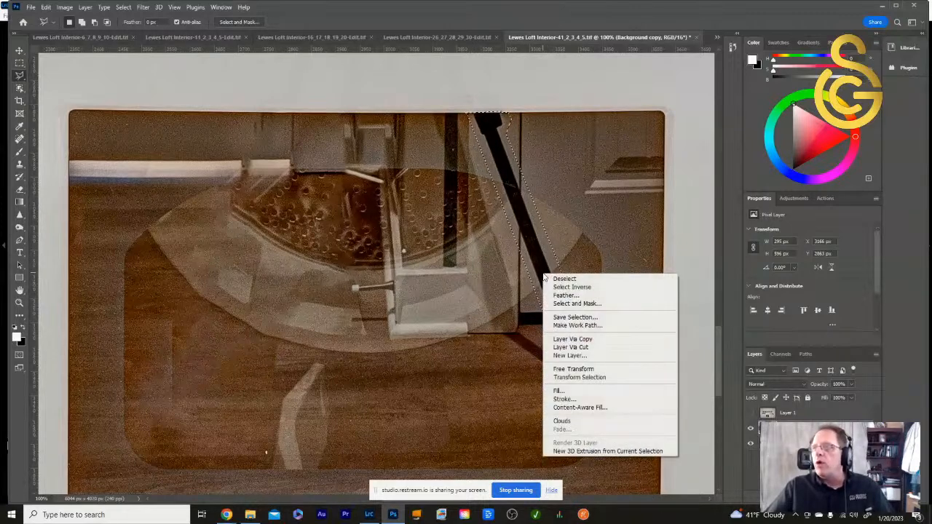
{"action": "left_click", "coordinate": [572, 409]}
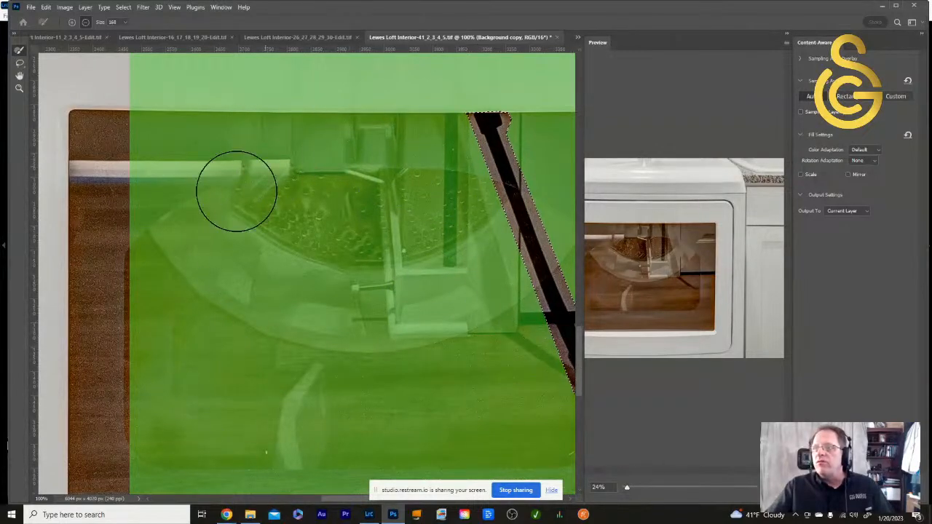
{"action": "left_click_drag", "start_coordinate": [373, 291], "coordinate": [364, 249]}
{"action": "scroll", "coordinate": [364, 249], "scroll_direction": "down", "scroll_amount": 5}
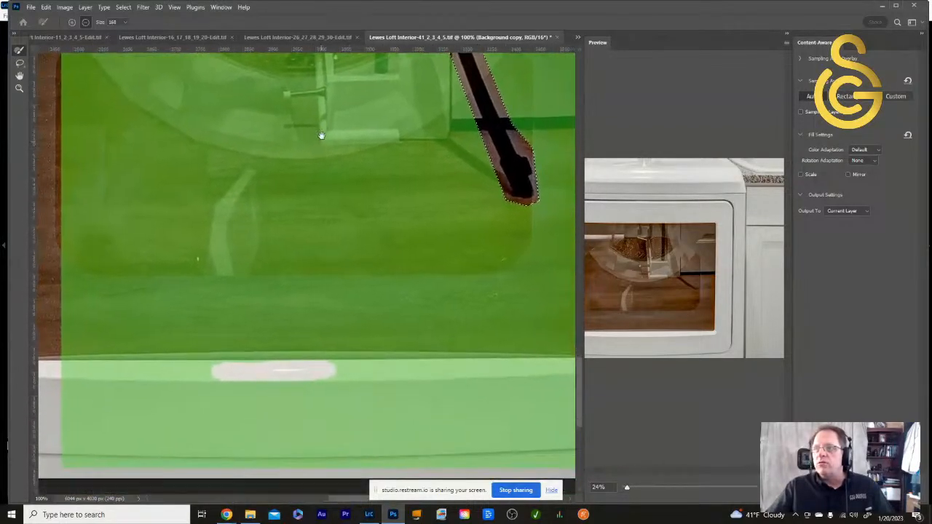
{"action": "scroll", "coordinate": [374, 277], "scroll_direction": "right", "scroll_amount": 12}
{"action": "scroll", "coordinate": [325, 289], "scroll_direction": "up", "scroll_amount": 2}
{"action": "scroll", "coordinate": [353, 367], "scroll_direction": "up", "scroll_amount": 9}
{"action": "scroll", "coordinate": [352, 368], "scroll_direction": "left", "scroll_amount": 3}
{"action": "scroll", "coordinate": [345, 331], "scroll_direction": "down", "scroll_amount": 1}
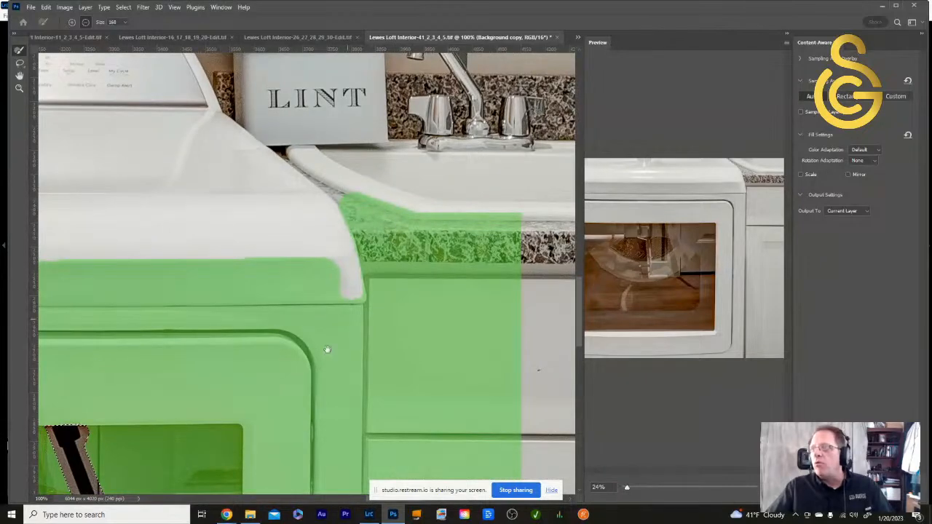
{"action": "scroll", "coordinate": [327, 351], "scroll_direction": "down", "scroll_amount": 6}
{"action": "scroll", "coordinate": [327, 350], "scroll_direction": "left", "scroll_amount": 4}
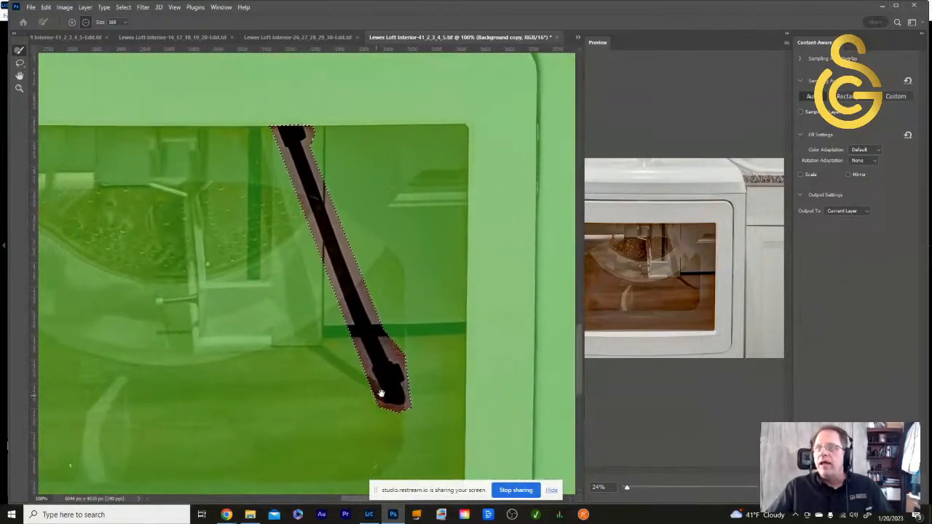
{"action": "scroll", "coordinate": [380, 393], "scroll_direction": "down", "scroll_amount": 3}
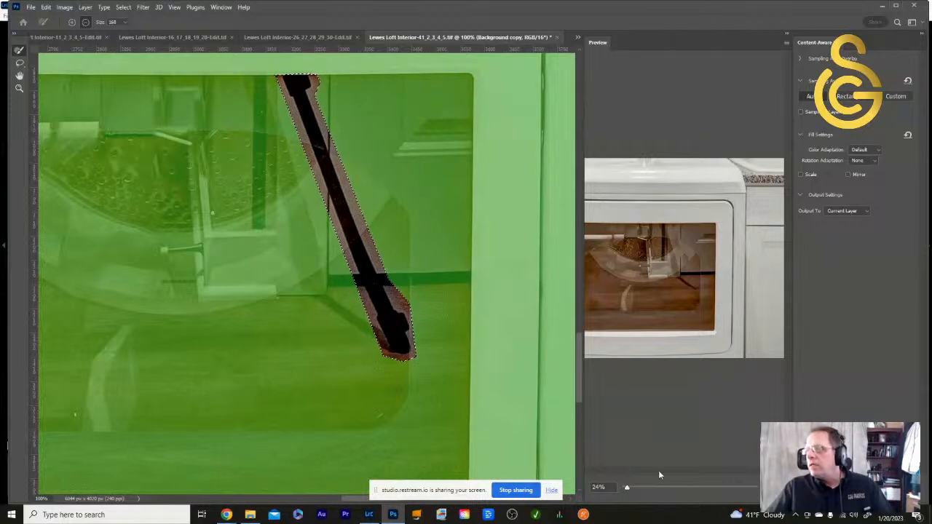
- Enlarge the fill preview to 89% and exclude the window's right side, the adjoining door frame and the cabinet from the sampling area
{"action": "left_click_drag", "start_coordinate": [628, 487], "coordinate": [650, 488]}
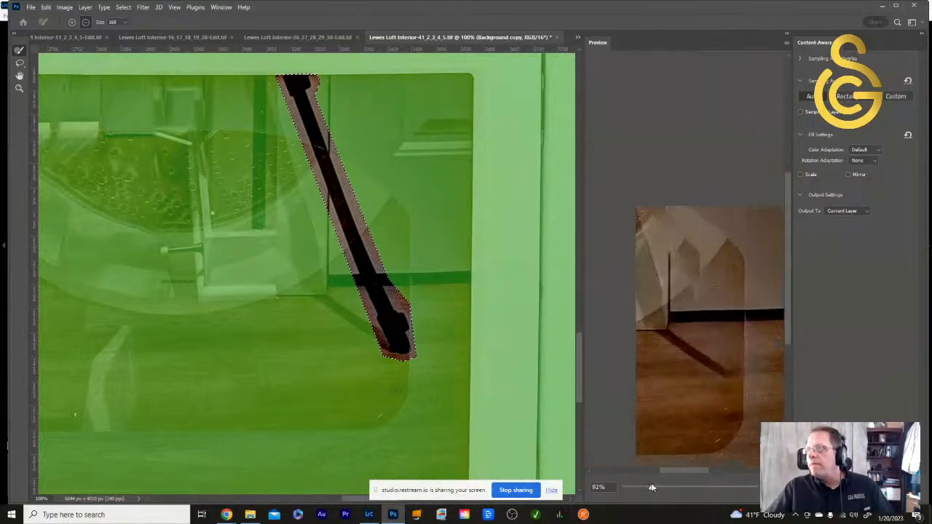
{"action": "left_click_drag", "start_coordinate": [643, 349], "coordinate": [679, 395]}
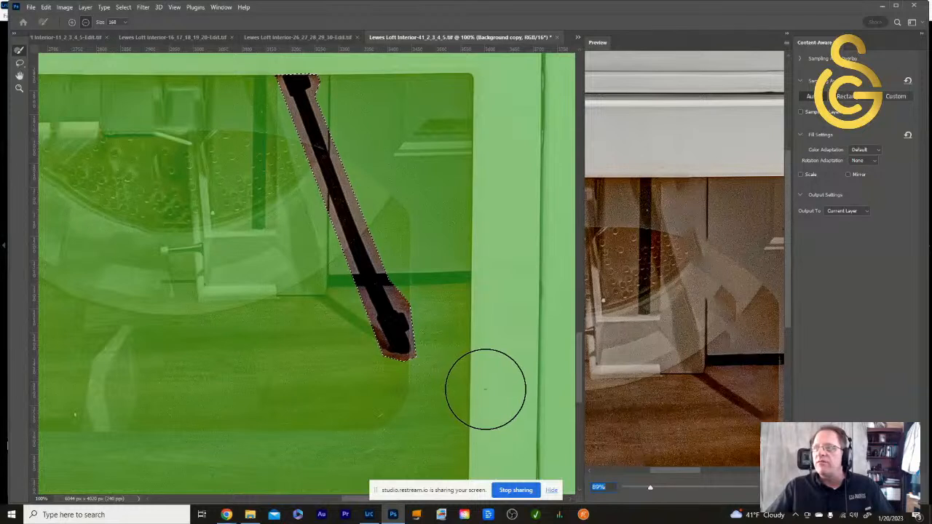
{"action": "mouse_move", "coordinate": [497, 396]}
{"action": "left_mouse_down"}
{"action": "mouse_move", "coordinate": [481, 151]}
{"action": "mouse_move", "coordinate": [485, 139]}
{"action": "mouse_move", "coordinate": [502, 338]}
{"action": "mouse_move", "coordinate": [511, 93]}
{"action": "mouse_move", "coordinate": [339, 93]}
{"action": "mouse_move", "coordinate": [436, 178]}
{"action": "mouse_move", "coordinate": [453, 228]}
{"action": "mouse_move", "coordinate": [470, 410]}
{"action": "mouse_move", "coordinate": [421, 455]}
{"action": "mouse_move", "coordinate": [518, 467]}
{"action": "mouse_move", "coordinate": [564, 337]}
{"action": "mouse_move", "coordinate": [558, 450]}
{"action": "mouse_move", "coordinate": [563, 406]}
{"action": "mouse_move", "coordinate": [545, 104]}
{"action": "mouse_move", "coordinate": [556, 162]}
{"action": "mouse_move", "coordinate": [533, 83]}
{"action": "left_mouse_up"}
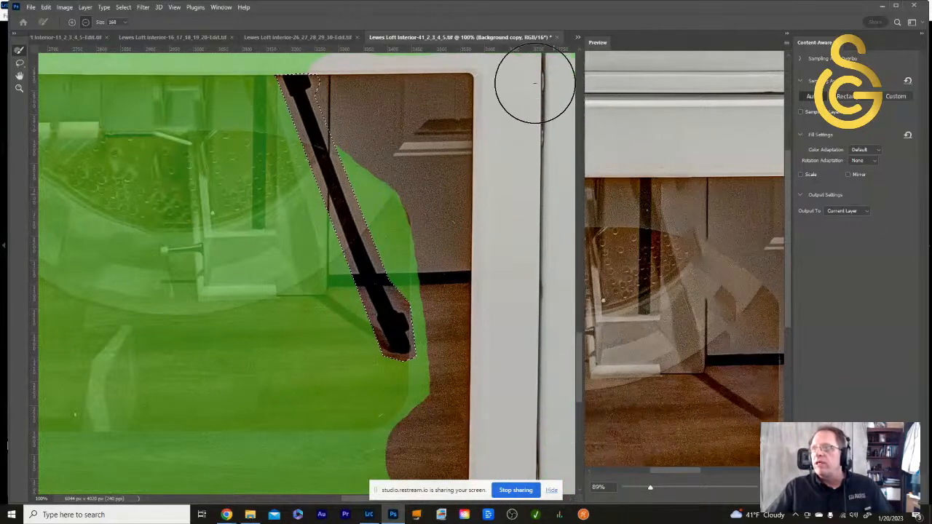
{"action": "left_click_drag", "start_coordinate": [525, 188], "coordinate": [537, 337]}
{"action": "mouse_move", "coordinate": [520, 197]}
{"action": "left_mouse_down"}
{"action": "mouse_move", "coordinate": [139, 228]}
{"action": "mouse_move", "coordinate": [260, 182]}
{"action": "mouse_move", "coordinate": [263, 109]}
{"action": "mouse_move", "coordinate": [564, 119]}
{"action": "mouse_move", "coordinate": [586, 197]}
{"action": "mouse_move", "coordinate": [408, 157]}
{"action": "mouse_move", "coordinate": [339, 168]}
{"action": "left_mouse_up"}
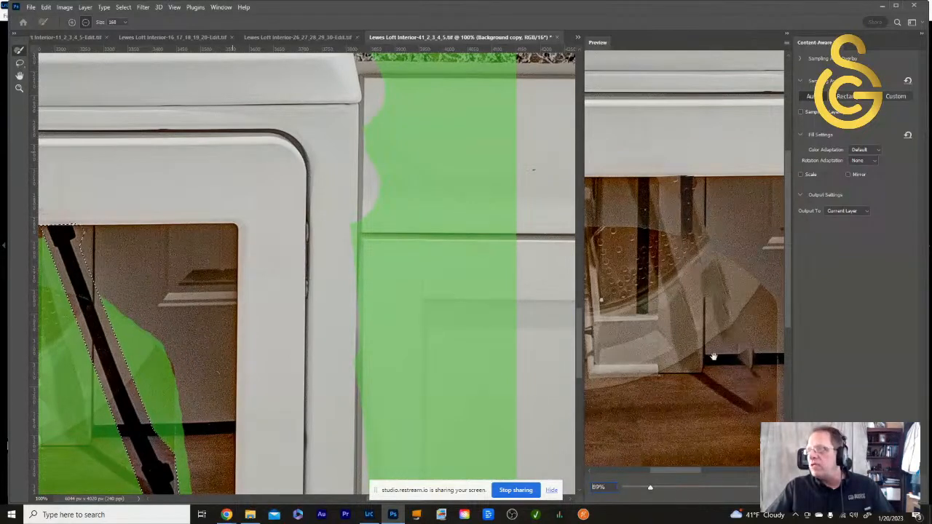
{"action": "mouse_move", "coordinate": [397, 100]}
{"action": "left_mouse_down"}
{"action": "mouse_move", "coordinate": [452, 87]}
{"action": "mouse_move", "coordinate": [406, 114]}
{"action": "mouse_move", "coordinate": [423, 250]}
{"action": "mouse_move", "coordinate": [523, 319]}
{"action": "mouse_move", "coordinate": [495, 364]}
{"action": "mouse_move", "coordinate": [499, 431]}
{"action": "mouse_move", "coordinate": [450, 461]}
{"action": "left_mouse_up"}
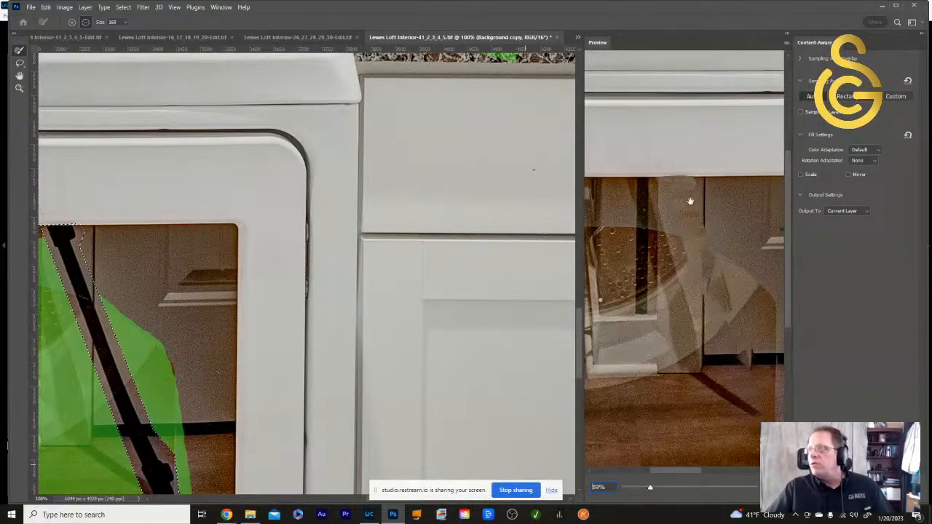
- Exclude the white door frame below the dryer window from the Content-Aware Fill sampling area
{"action": "left_click_drag", "start_coordinate": [395, 313], "coordinate": [400, 50]}
{"action": "mouse_move", "coordinate": [378, 117]}
{"action": "left_mouse_down"}
{"action": "mouse_move", "coordinate": [323, 140]}
{"action": "mouse_move", "coordinate": [326, 211]}
{"action": "mouse_move", "coordinate": [417, 155]}
{"action": "mouse_move", "coordinate": [476, 186]}
{"action": "mouse_move", "coordinate": [478, 316]}
{"action": "mouse_move", "coordinate": [459, 419]}
{"action": "mouse_move", "coordinate": [264, 403]}
{"action": "mouse_move", "coordinate": [407, 312]}
{"action": "mouse_move", "coordinate": [329, 268]}
{"action": "mouse_move", "coordinate": [375, 279]}
{"action": "mouse_move", "coordinate": [176, 325]}
{"action": "mouse_move", "coordinate": [37, 375]}
{"action": "mouse_move", "coordinate": [124, 385]}
{"action": "left_mouse_up"}
{"action": "left_click_drag", "start_coordinate": [362, 367], "coordinate": [531, 333]}
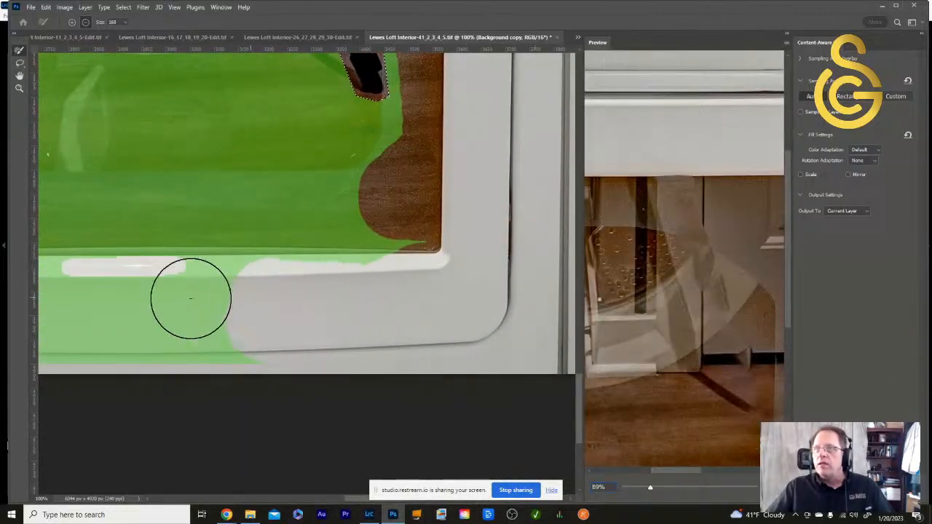
{"action": "left_click_drag", "start_coordinate": [231, 298], "coordinate": [33, 295]}
{"action": "left_click_drag", "start_coordinate": [364, 327], "coordinate": [539, 302]}
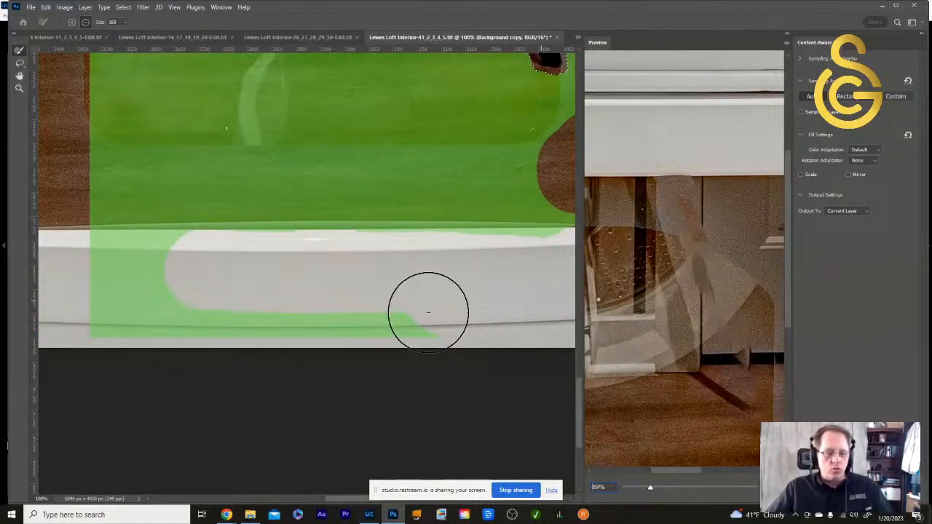
{"action": "mouse_move", "coordinate": [429, 313]}
{"action": "left_mouse_down"}
{"action": "mouse_move", "coordinate": [123, 336]}
{"action": "mouse_move", "coordinate": [90, 313]}
{"action": "left_mouse_up"}
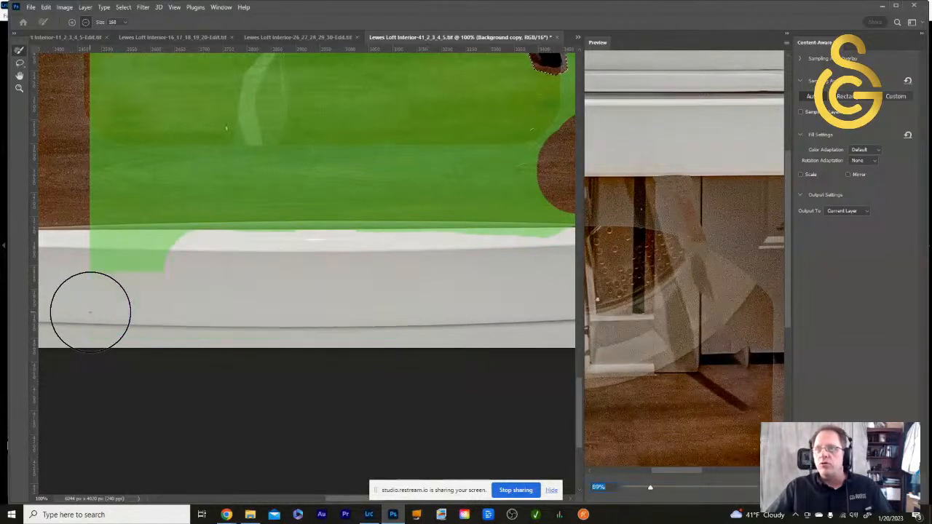
{"action": "left_click_drag", "start_coordinate": [192, 270], "coordinate": [100, 267]}
{"action": "left_click_drag", "start_coordinate": [171, 267], "coordinate": [561, 260]}
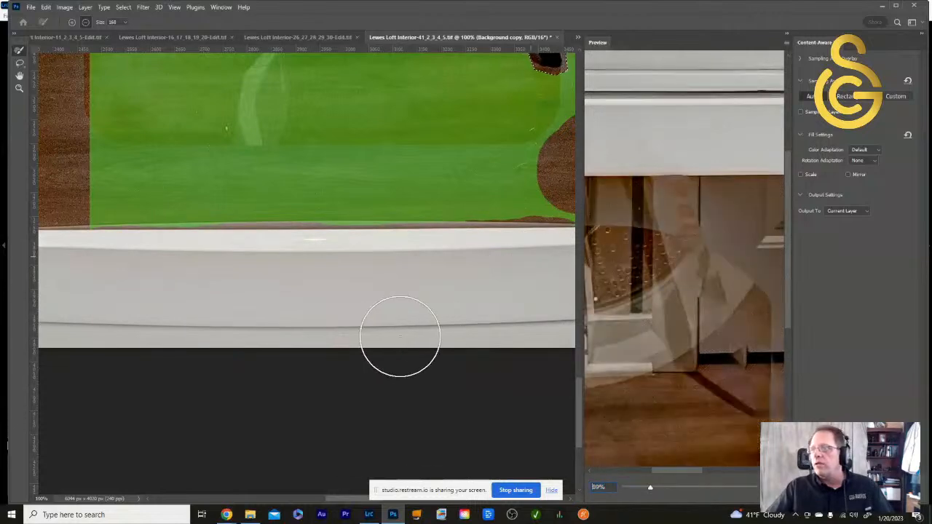
- Exclude the granite countertop beside the sink and the door frame above the dryer window from the sampling area
{"action": "left_click_drag", "start_coordinate": [427, 312], "coordinate": [293, 175]}
{"action": "left_click_drag", "start_coordinate": [317, 302], "coordinate": [336, 359]}
{"action": "mouse_move", "coordinate": [315, 268]}
{"action": "left_mouse_down"}
{"action": "mouse_move", "coordinate": [175, 298]}
{"action": "mouse_move", "coordinate": [177, 260]}
{"action": "left_mouse_up"}
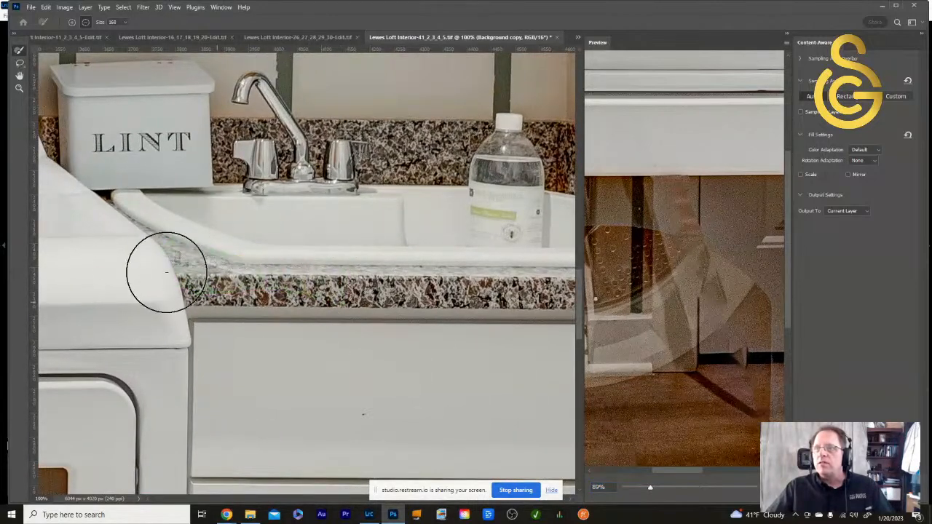
{"action": "mouse_move", "coordinate": [285, 401]}
{"action": "left_mouse_down"}
{"action": "mouse_move", "coordinate": [444, 167]}
{"action": "mouse_move", "coordinate": [358, 371]}
{"action": "mouse_move", "coordinate": [508, 274]}
{"action": "mouse_move", "coordinate": [504, 318]}
{"action": "left_mouse_up"}
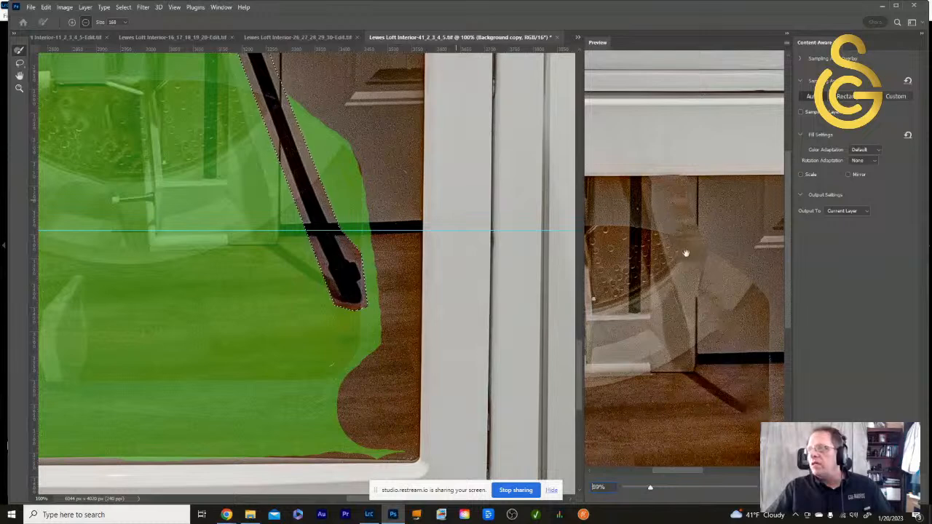
{"action": "left_click_drag", "start_coordinate": [175, 306], "coordinate": [462, 347]}
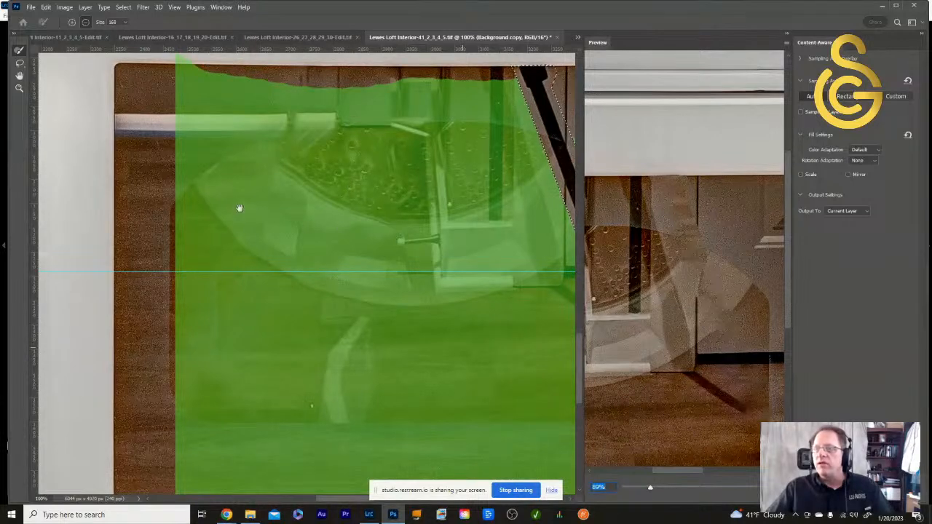
{"action": "left_click_drag", "start_coordinate": [425, 366], "coordinate": [287, 343]}
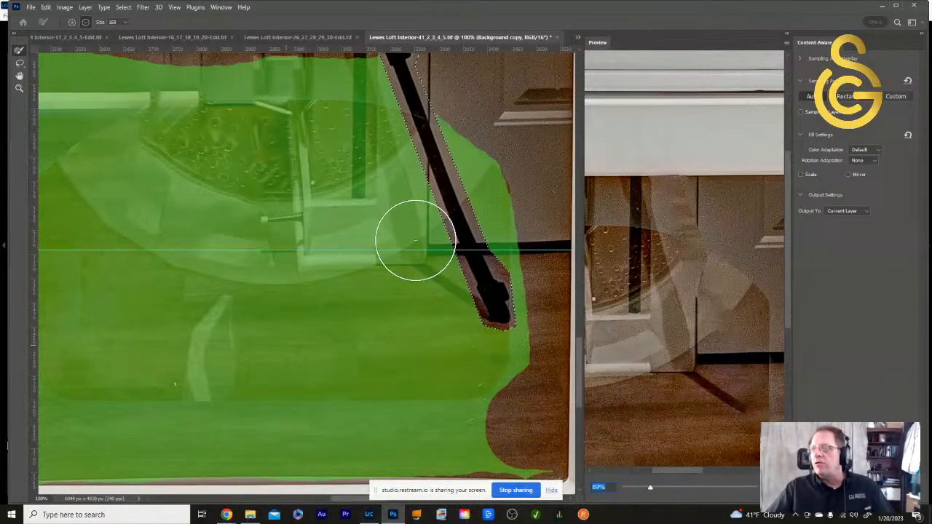
- Apply the Content-Aware Fill with the reduced sampling area to the right tripod leg, inspect it, and undo the fill
{"action": "key", "text": "Return"}
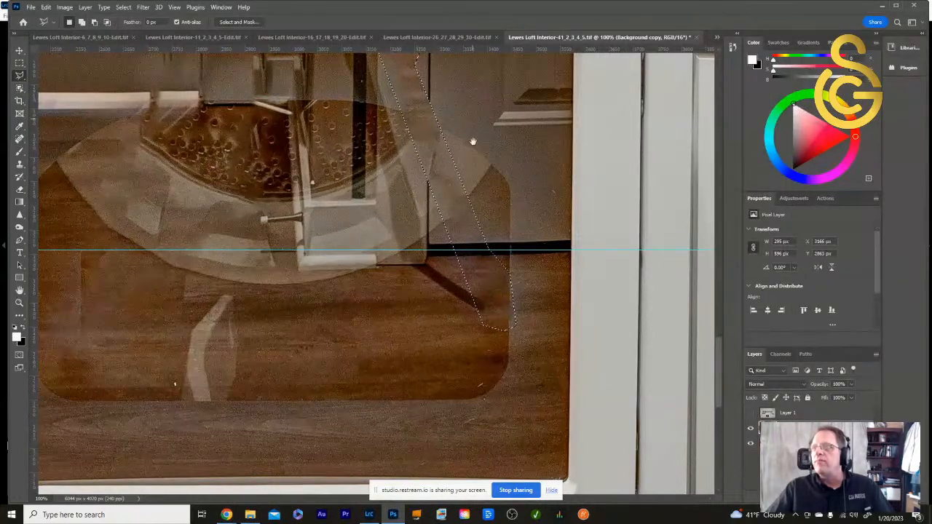
{"action": "left_click_drag", "start_coordinate": [473, 127], "coordinate": [491, 204]}
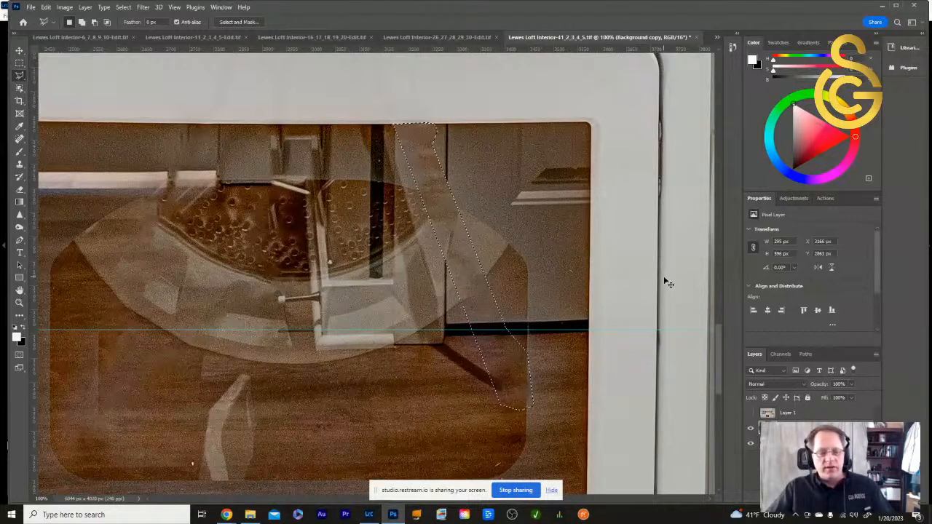
{"action": "key", "text": "Delete"}
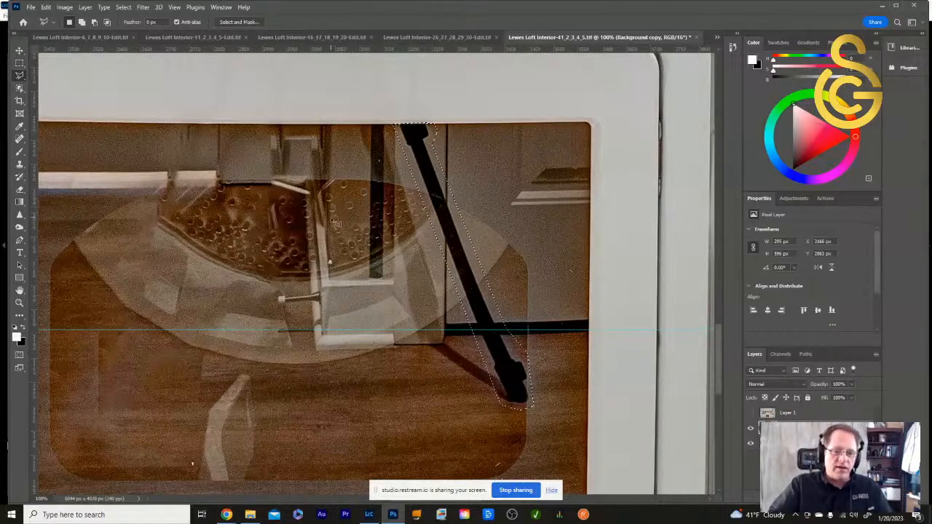
- Fill the right tripod leg selection with Content-Aware contents at 100% opacity and Color Adaptation on, and deselect
{"action": "key", "text": "shift+BackSpace"}
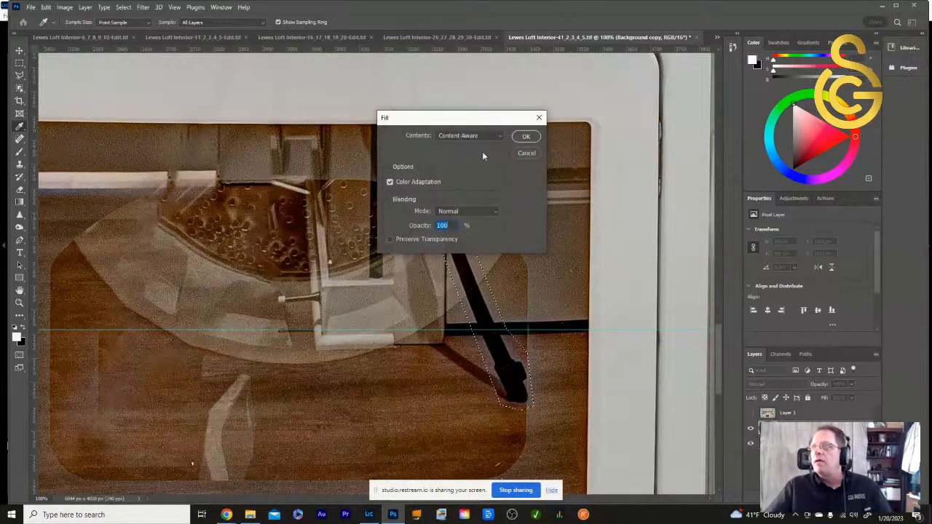
{"action": "left_click", "coordinate": [526, 137]}
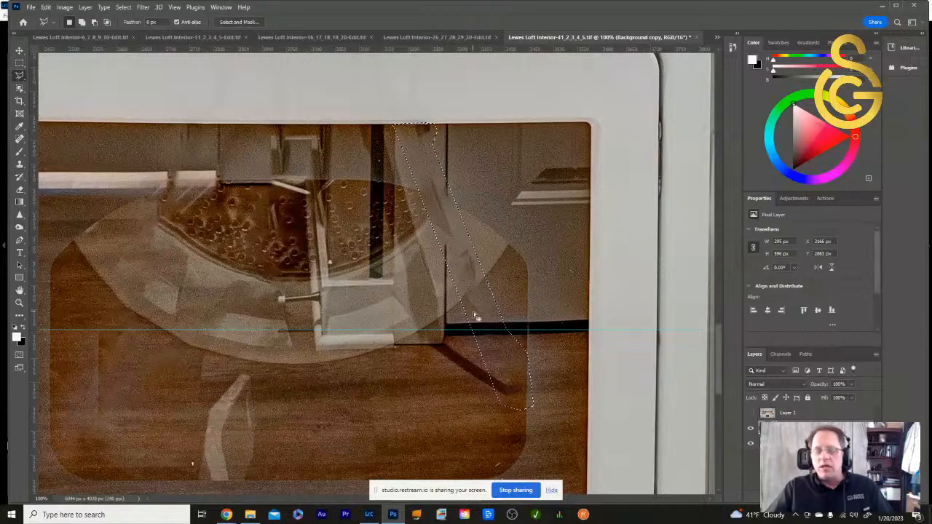
{"action": "key", "text": "ctrl+d"}
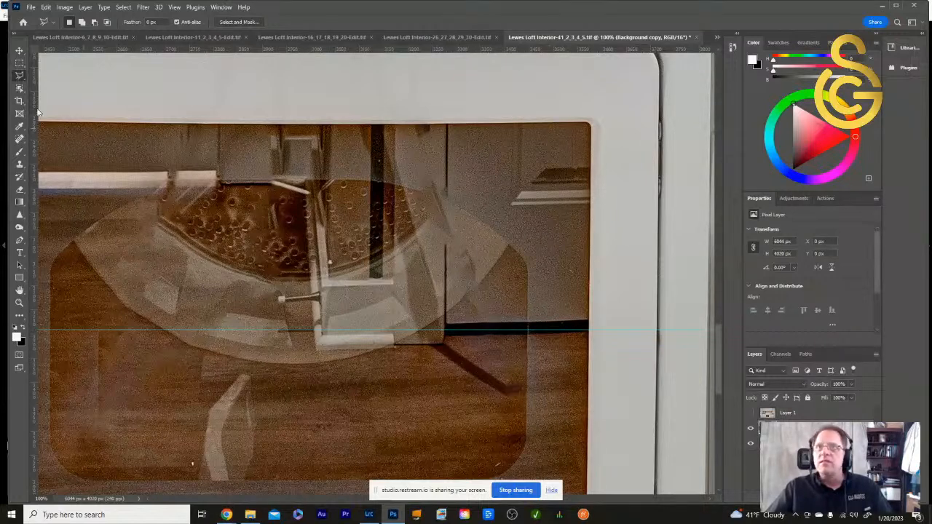
- Remove the stray horizontal guide crossing the dryer door by moving it off the canvas
{"action": "left_click", "coordinate": [21, 51]}
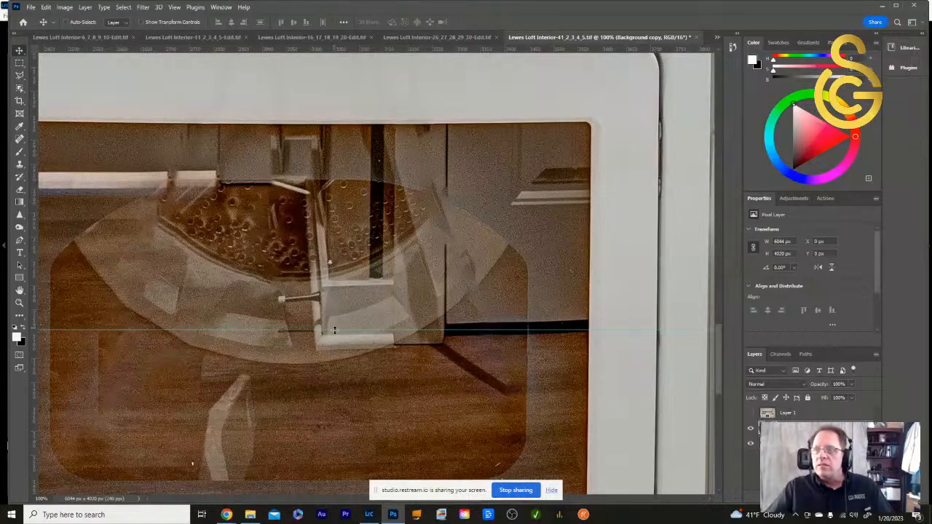
{"action": "left_click_drag", "start_coordinate": [336, 331], "coordinate": [339, 58]}
{"action": "left_click_drag", "start_coordinate": [368, 128], "coordinate": [416, 474]}
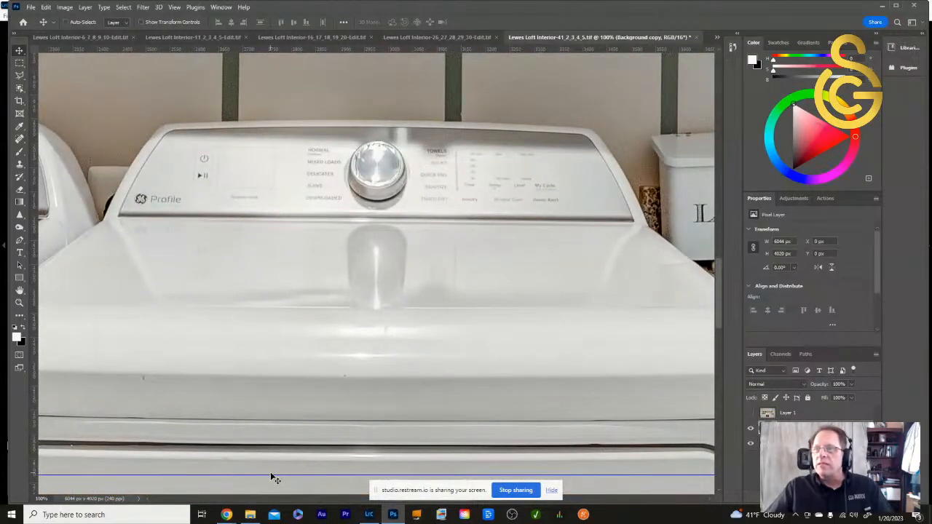
{"action": "left_click_drag", "start_coordinate": [272, 475], "coordinate": [311, 44]}
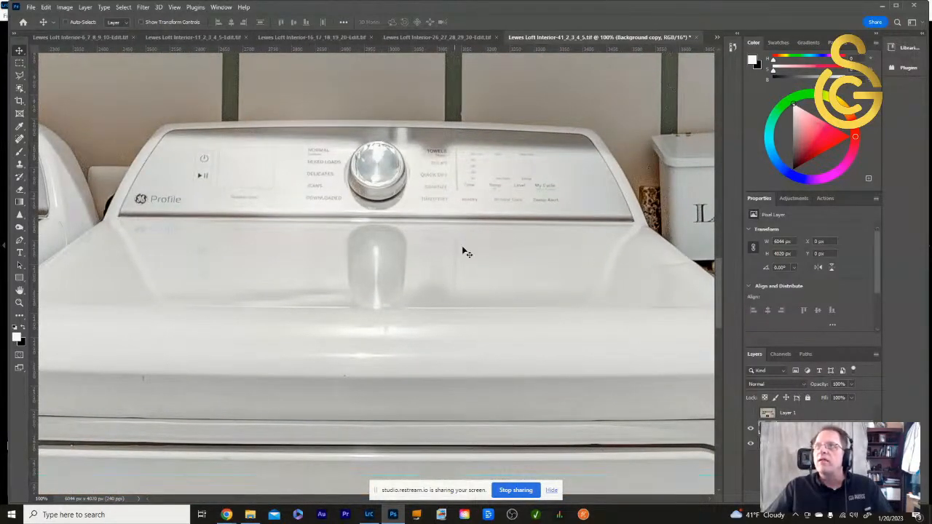
{"action": "scroll", "coordinate": [467, 233], "scroll_direction": "up", "scroll_amount": 4}
{"action": "scroll", "coordinate": [459, 237], "scroll_direction": "down", "scroll_amount": 9}
{"action": "left_click_drag", "start_coordinate": [453, 242], "coordinate": [430, 244]}
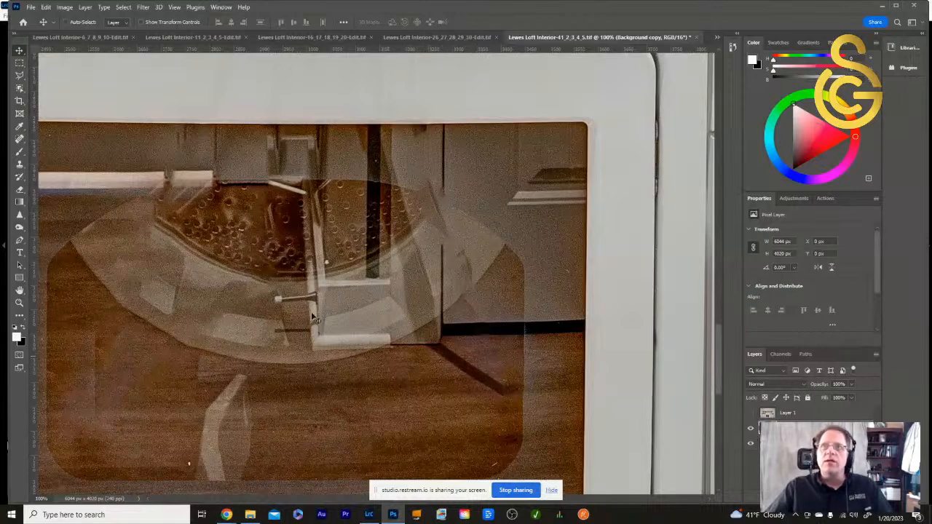
- Clone-stamp away the leftover tripod leg streaks on the reflected cabinet around the drum's right edge in the dryer window
{"action": "left_click", "coordinate": [20, 165]}
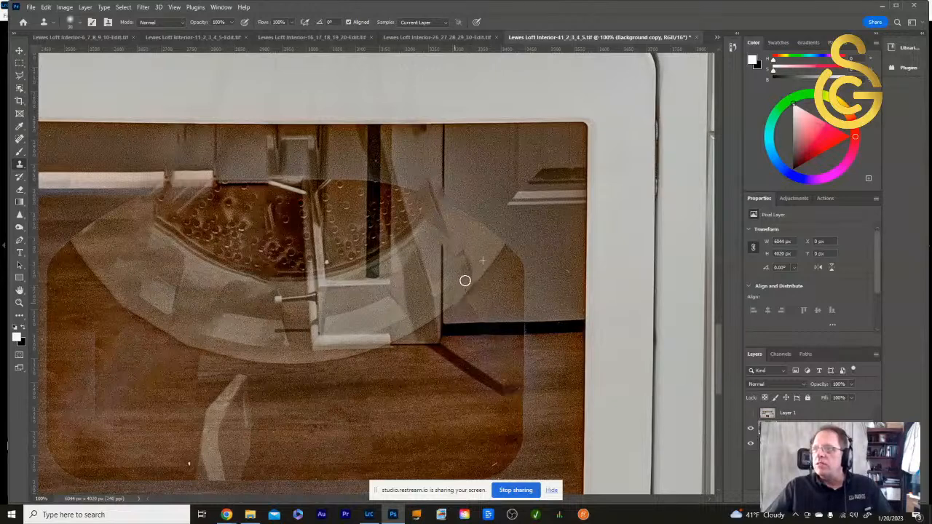
{"action": "mouse_move", "coordinate": [469, 273]}
{"action": "left_mouse_down"}
{"action": "mouse_move", "coordinate": [458, 257]}
{"action": "mouse_move", "coordinate": [459, 267]}
{"action": "mouse_move", "coordinate": [477, 255]}
{"action": "left_mouse_up"}
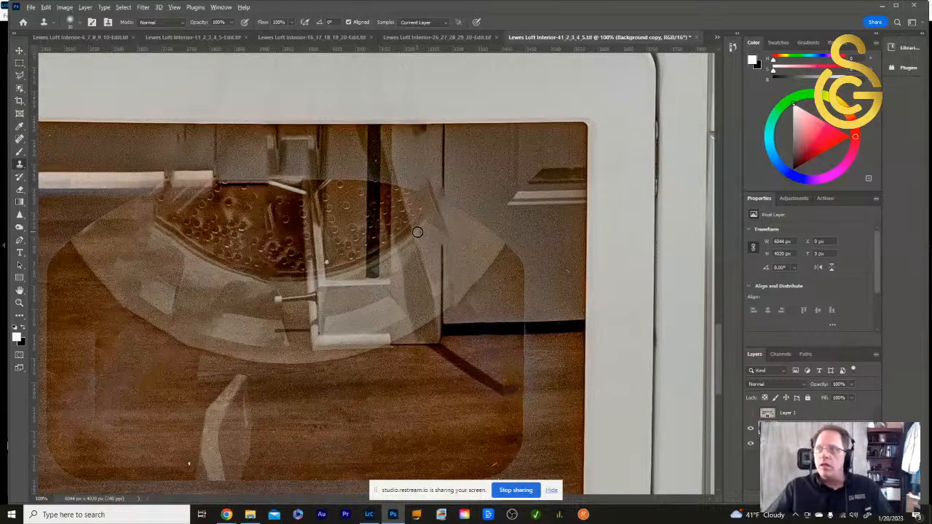
{"action": "mouse_move", "coordinate": [417, 232]}
{"action": "left_mouse_down"}
{"action": "mouse_move", "coordinate": [427, 221]}
{"action": "mouse_move", "coordinate": [443, 225]}
{"action": "mouse_move", "coordinate": [444, 215]}
{"action": "mouse_move", "coordinate": [476, 246]}
{"action": "left_mouse_up"}
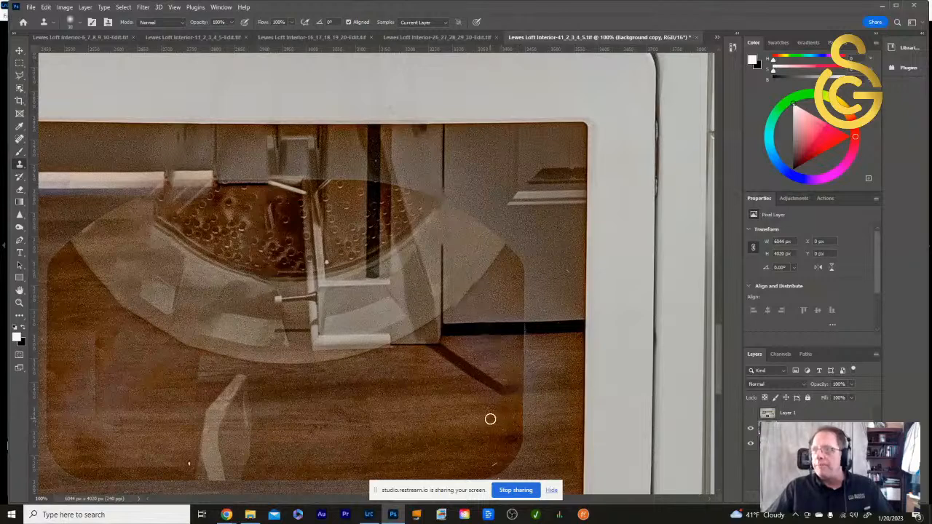
- Clone wood floor texture over the dark diagonal tripod foot remnant below the reflected cabinet in the dryer window
{"action": "left_click_drag", "start_coordinate": [433, 419], "coordinate": [396, 393]}
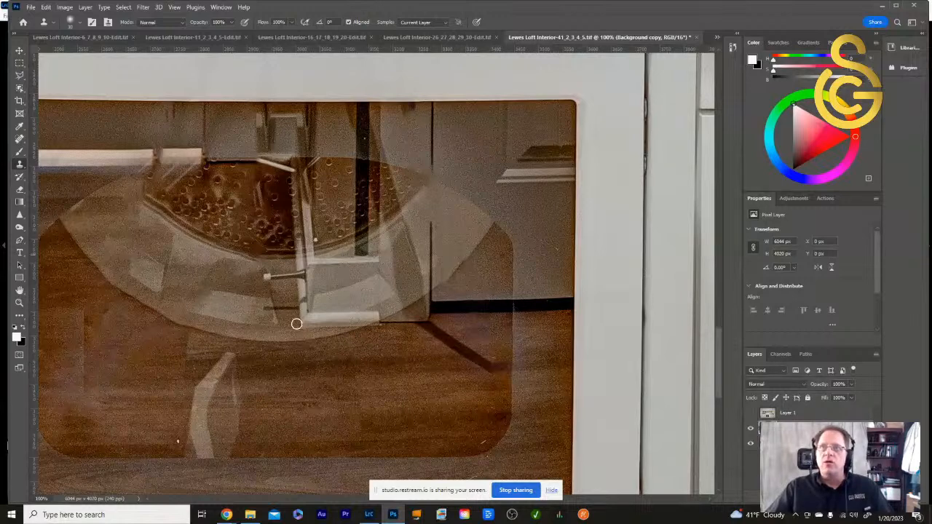
{"action": "left_click", "coordinate": [434, 368], "text": "alt"}
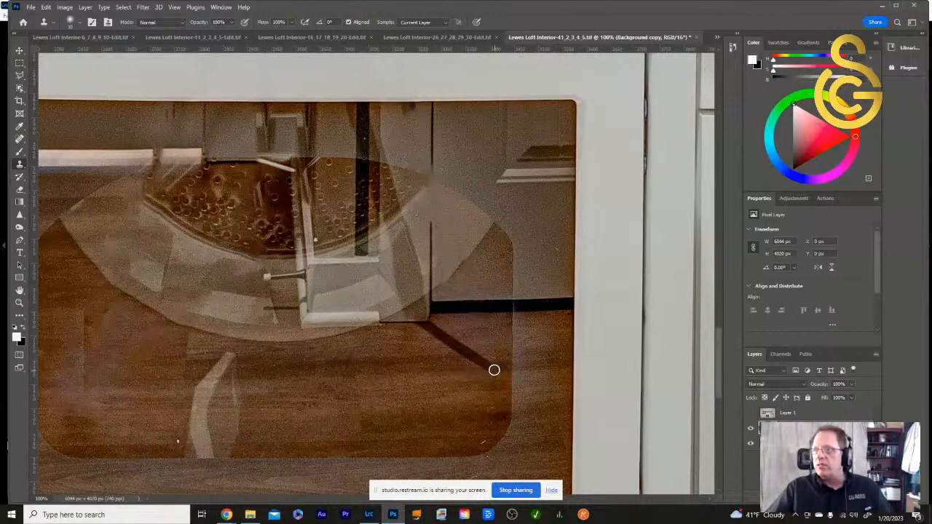
{"action": "left_click", "coordinate": [488, 363]}
{"action": "mouse_move", "coordinate": [488, 362]}
{"action": "left_mouse_down"}
{"action": "mouse_move", "coordinate": [469, 367]}
{"action": "mouse_move", "coordinate": [460, 354]}
{"action": "mouse_move", "coordinate": [448, 368]}
{"action": "left_mouse_up"}
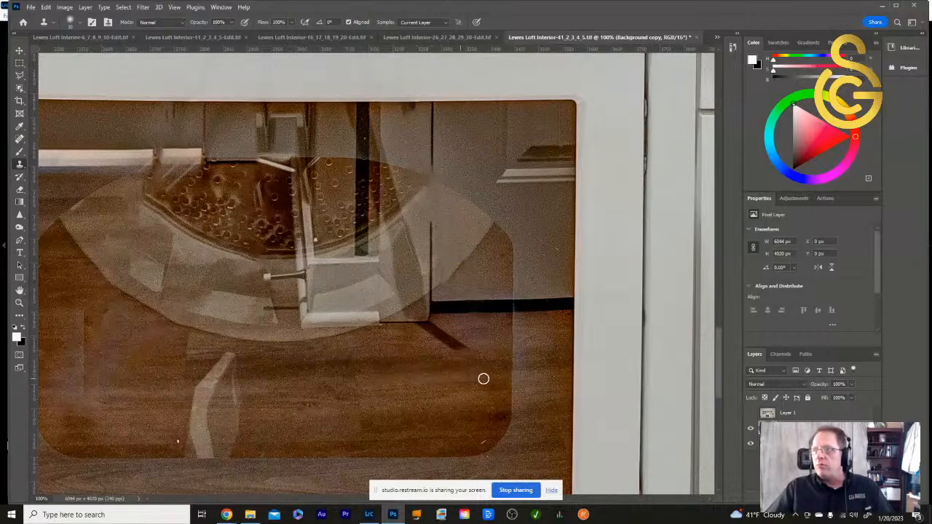
{"action": "mouse_move", "coordinate": [438, 352]}
{"action": "left_mouse_down"}
{"action": "mouse_move", "coordinate": [464, 346]}
{"action": "mouse_move", "coordinate": [437, 333]}
{"action": "left_mouse_up"}
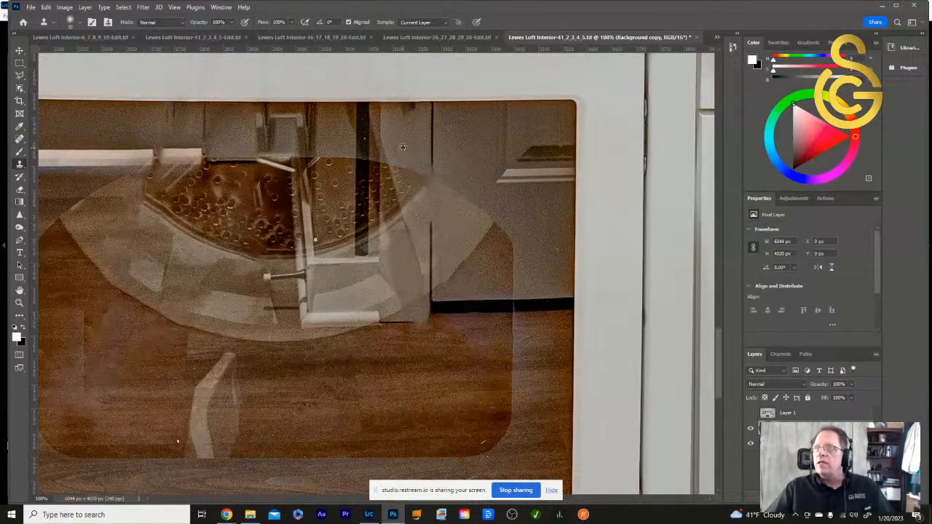
- Clone-stamp the reflected cabinet panel above the drum clean and rebuild the missing part of its dark vertical seam
{"action": "mouse_move", "coordinate": [403, 110]}
{"action": "left_mouse_down"}
{"action": "mouse_move", "coordinate": [412, 109]}
{"action": "mouse_move", "coordinate": [399, 109]}
{"action": "left_mouse_up"}
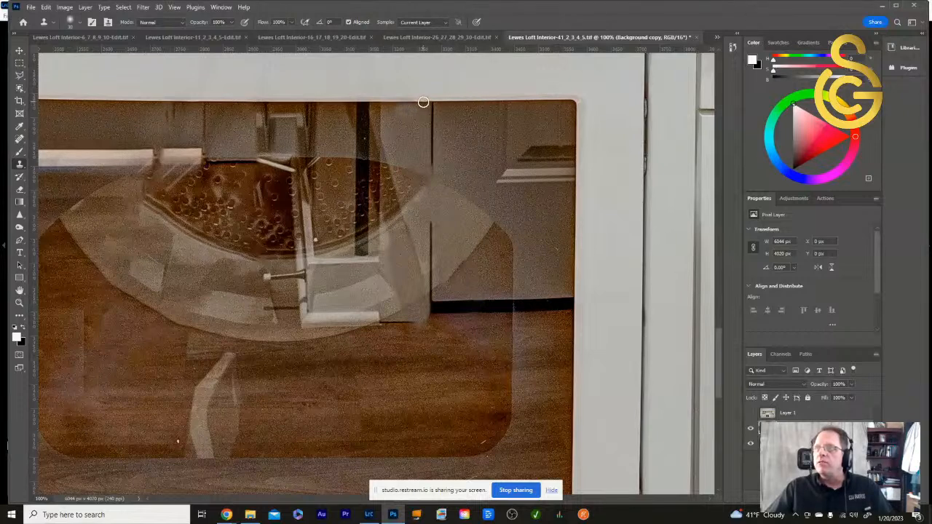
{"action": "mouse_move", "coordinate": [423, 102]}
{"action": "left_mouse_down"}
{"action": "mouse_move", "coordinate": [394, 107]}
{"action": "mouse_move", "coordinate": [413, 121]}
{"action": "left_mouse_up"}
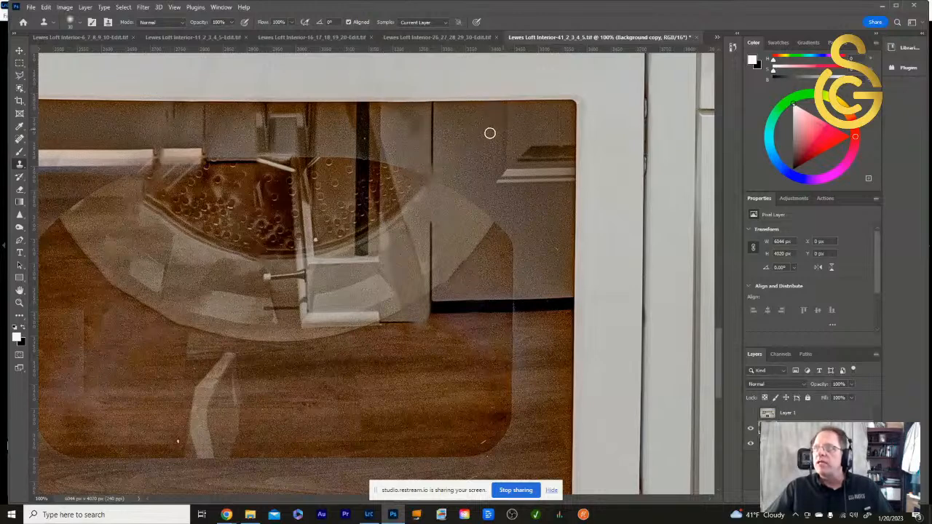
{"action": "left_click", "coordinate": [393, 132], "text": "alt"}
{"action": "mouse_move", "coordinate": [411, 132]}
{"action": "left_mouse_down"}
{"action": "mouse_move", "coordinate": [420, 127]}
{"action": "mouse_move", "coordinate": [412, 131]}
{"action": "left_mouse_up"}
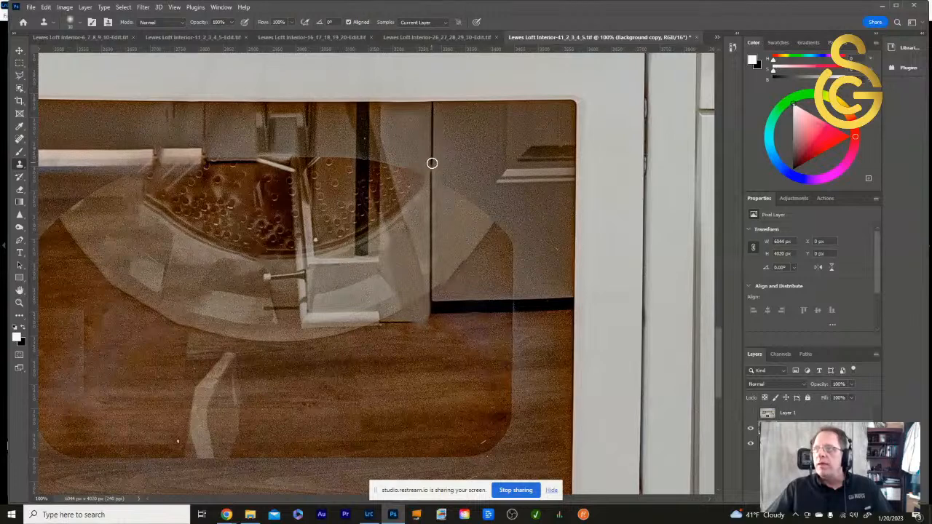
{"action": "left_click_drag", "start_coordinate": [432, 166], "coordinate": [432, 173]}
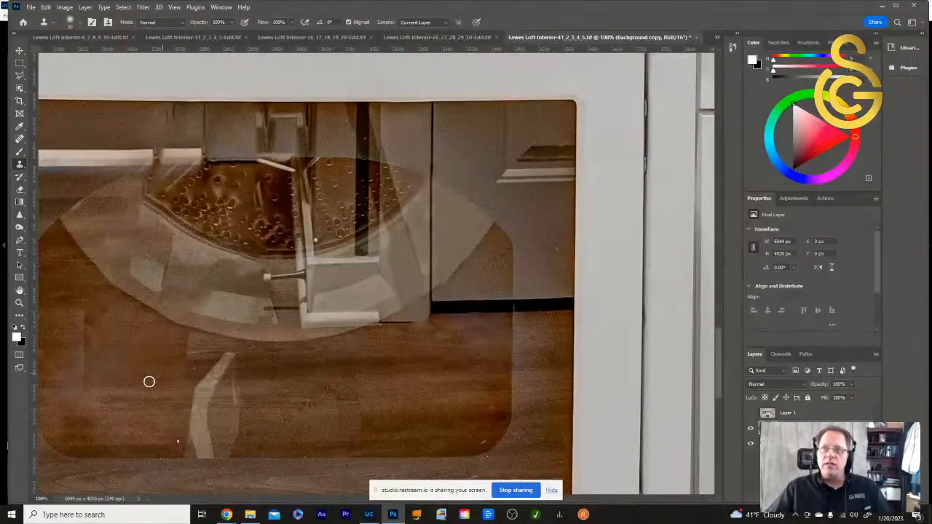
- Clone-stamp the gap in the reflected white band at the dryer window's left and the streaks on the panel above it
{"action": "double_click", "coordinate": [20, 291]}
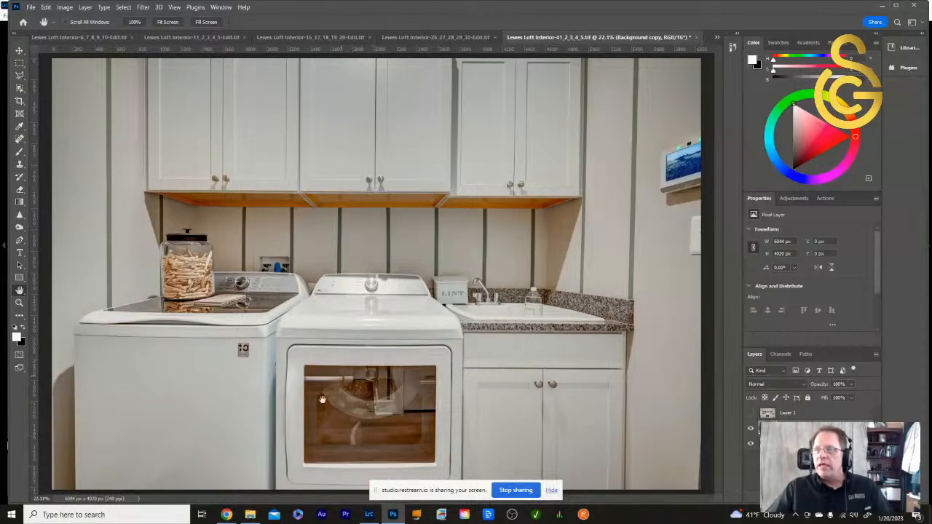
{"action": "double_click", "coordinate": [19, 303]}
{"action": "left_click_drag", "start_coordinate": [263, 407], "coordinate": [282, 310]}
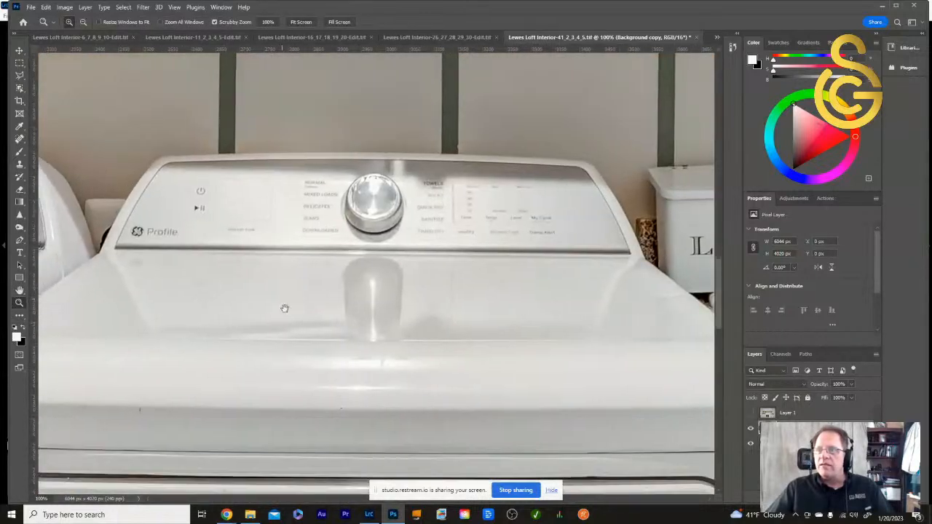
{"action": "scroll", "coordinate": [283, 310], "scroll_direction": "down", "scroll_amount": 10}
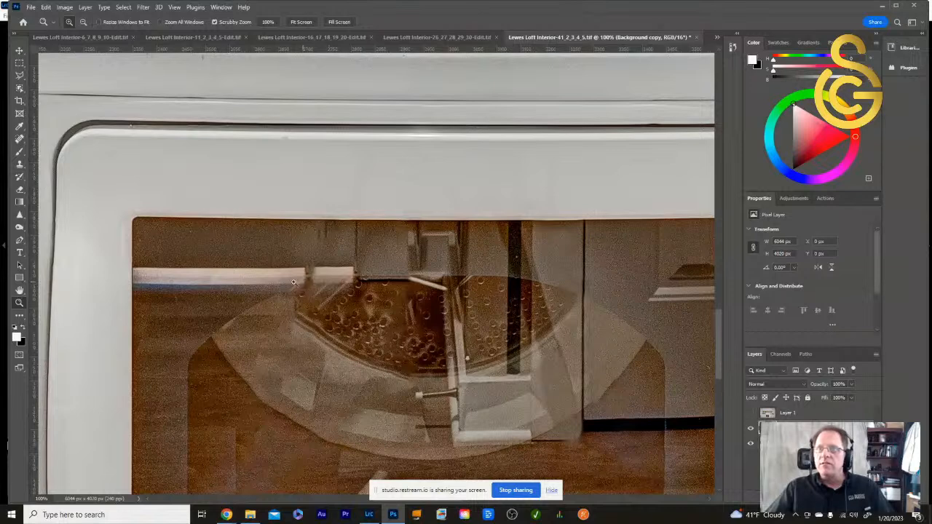
{"action": "left_click", "coordinate": [20, 164]}
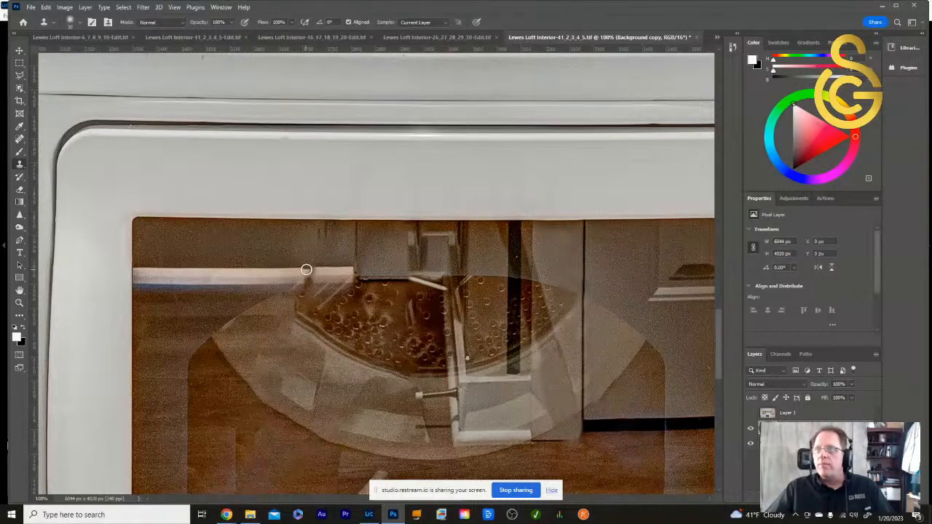
{"action": "left_click_drag", "start_coordinate": [310, 268], "coordinate": [298, 280]}
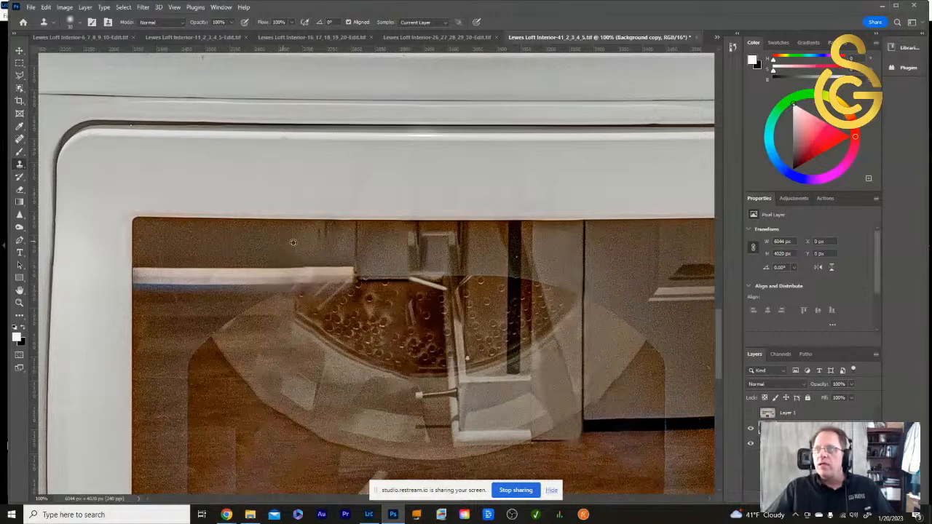
{"action": "mouse_move", "coordinate": [318, 241]}
{"action": "left_mouse_down"}
{"action": "mouse_move", "coordinate": [329, 233]}
{"action": "mouse_move", "coordinate": [318, 231]}
{"action": "mouse_move", "coordinate": [335, 229]}
{"action": "mouse_move", "coordinate": [302, 256]}
{"action": "left_mouse_up"}
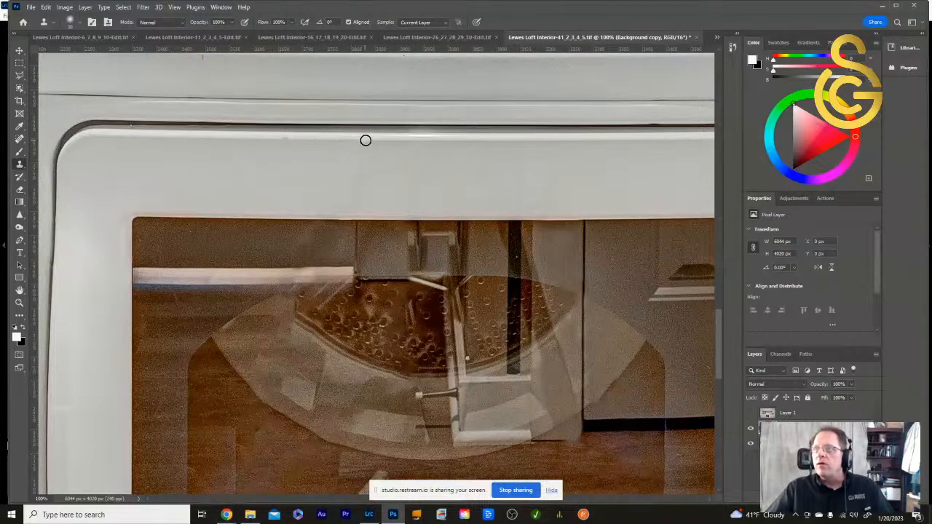
- Clone-stamp away the faint vertical streaks on the white door frame above the dryer window
{"action": "left_click_drag", "start_coordinate": [365, 140], "coordinate": [373, 147]}
{"action": "left_click_drag", "start_coordinate": [373, 150], "coordinate": [360, 159]}
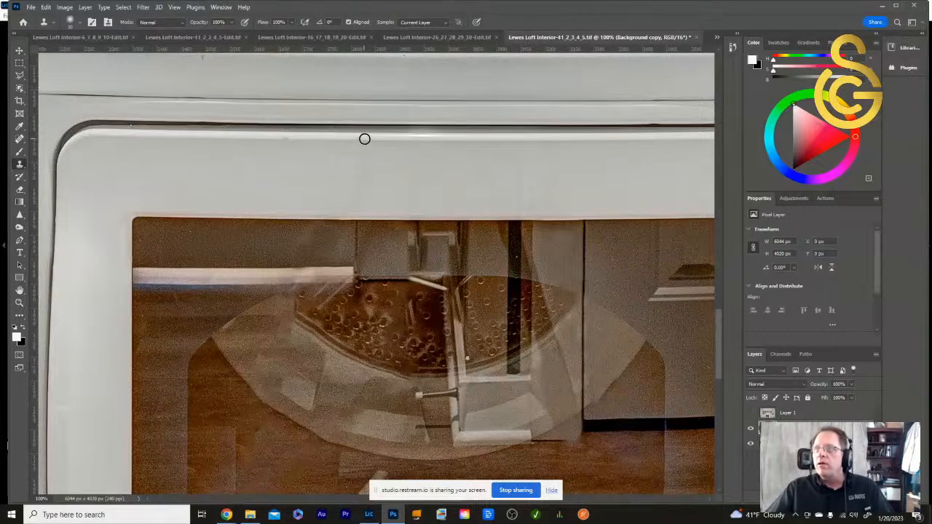
{"action": "mouse_move", "coordinate": [364, 138]}
{"action": "left_mouse_down"}
{"action": "mouse_move", "coordinate": [370, 163]}
{"action": "mouse_move", "coordinate": [356, 173]}
{"action": "mouse_move", "coordinate": [365, 183]}
{"action": "mouse_move", "coordinate": [352, 186]}
{"action": "mouse_move", "coordinate": [363, 200]}
{"action": "mouse_move", "coordinate": [339, 207]}
{"action": "mouse_move", "coordinate": [299, 191]}
{"action": "left_mouse_up"}
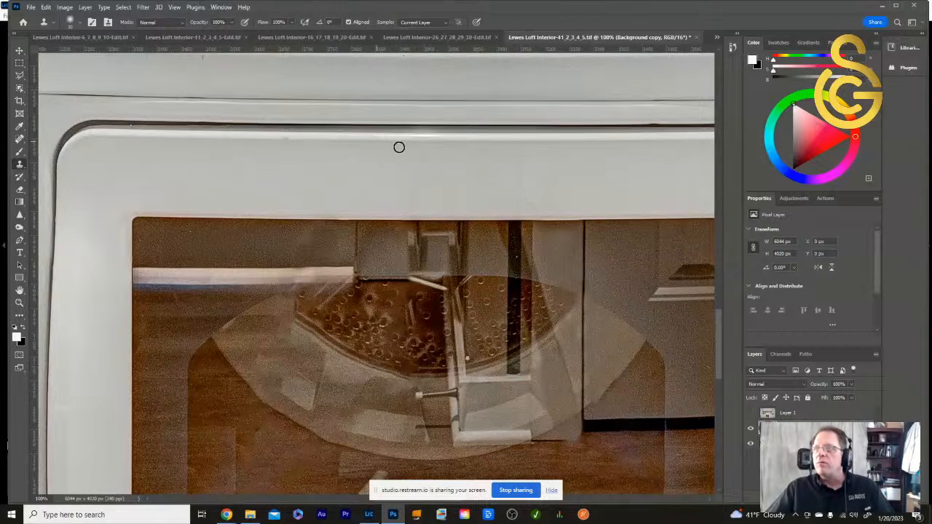
{"action": "left_click_drag", "start_coordinate": [414, 143], "coordinate": [425, 158]}
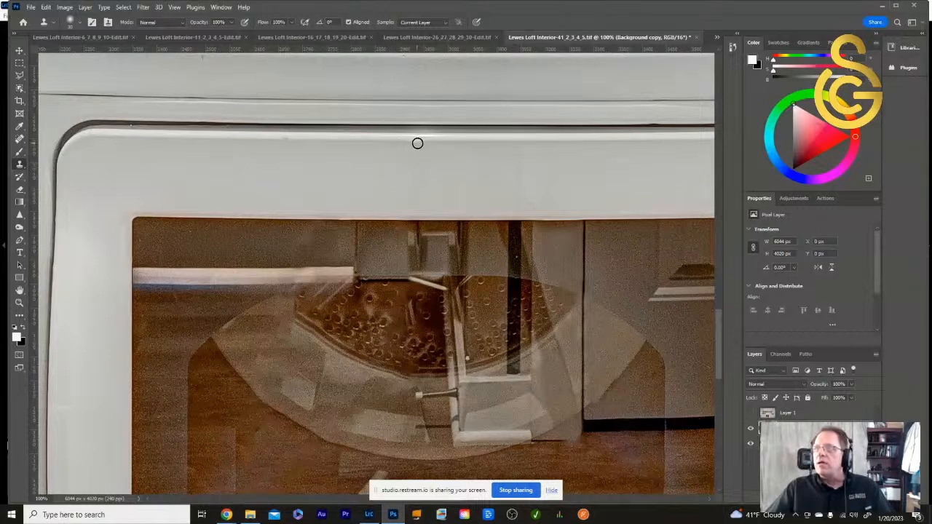
{"action": "mouse_move", "coordinate": [419, 141]}
{"action": "left_mouse_down"}
{"action": "mouse_move", "coordinate": [420, 180]}
{"action": "mouse_move", "coordinate": [409, 185]}
{"action": "mouse_move", "coordinate": [420, 191]}
{"action": "mouse_move", "coordinate": [410, 198]}
{"action": "mouse_move", "coordinate": [418, 208]}
{"action": "mouse_move", "coordinate": [406, 207]}
{"action": "mouse_move", "coordinate": [408, 182]}
{"action": "left_mouse_up"}
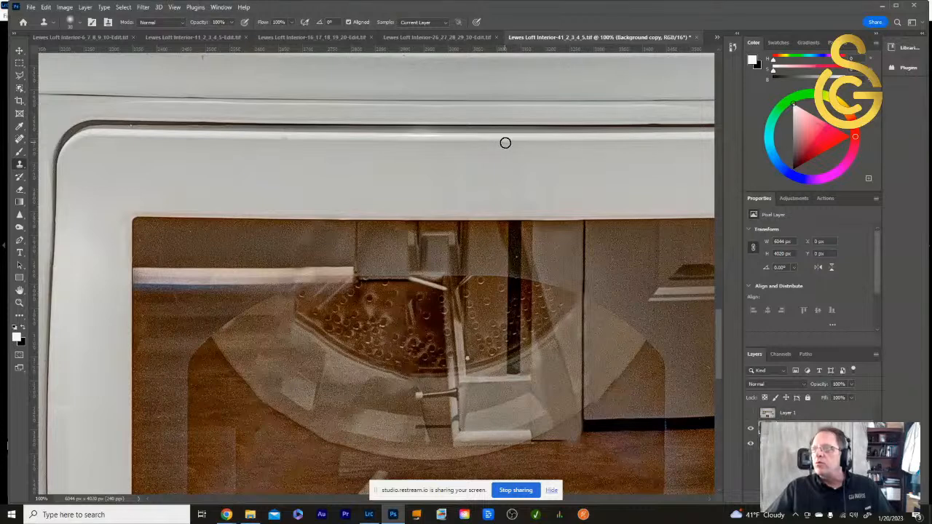
{"action": "mouse_move", "coordinate": [506, 142]}
{"action": "left_mouse_down"}
{"action": "mouse_move", "coordinate": [520, 179]}
{"action": "mouse_move", "coordinate": [510, 189]}
{"action": "mouse_move", "coordinate": [531, 208]}
{"action": "mouse_move", "coordinate": [500, 189]}
{"action": "left_mouse_up"}
{"action": "left_click_drag", "start_coordinate": [552, 149], "coordinate": [545, 206]}
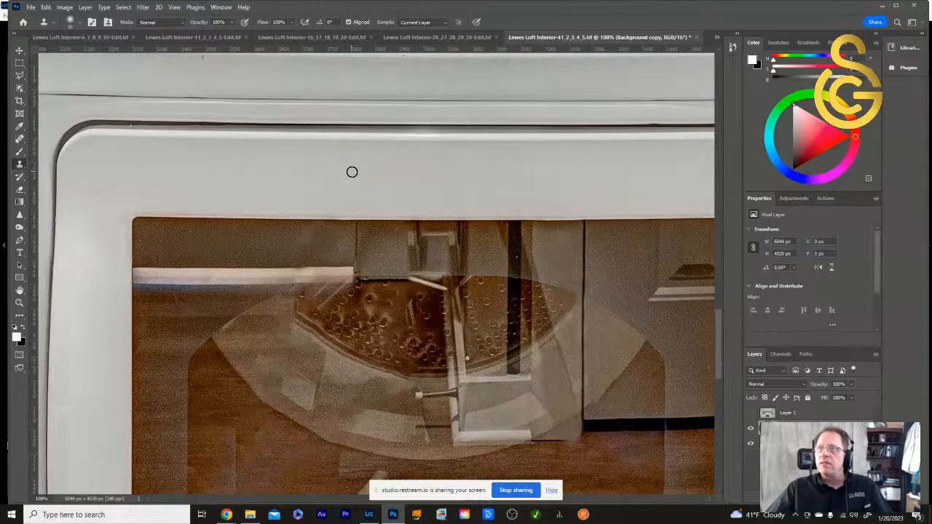
- Compare the whole retouched photo with Layer 1 by repeatedly toggling that layer's visibility
{"action": "double_click", "coordinate": [19, 291]}
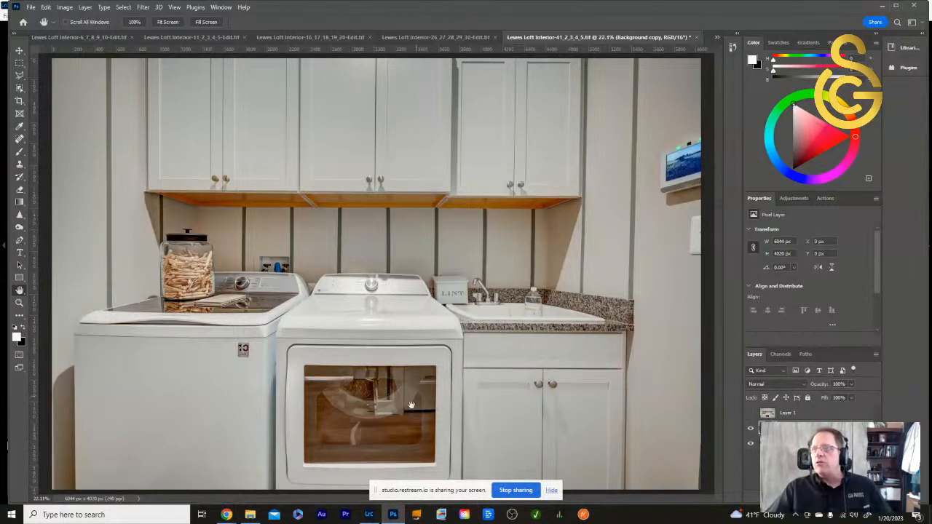
{"action": "left_click", "coordinate": [750, 414]}
{"action": "left_click", "coordinate": [749, 415]}
{"action": "left_click", "coordinate": [750, 414]}
{"action": "left_click", "coordinate": [749, 415]}
{"action": "left_click", "coordinate": [749, 415]}
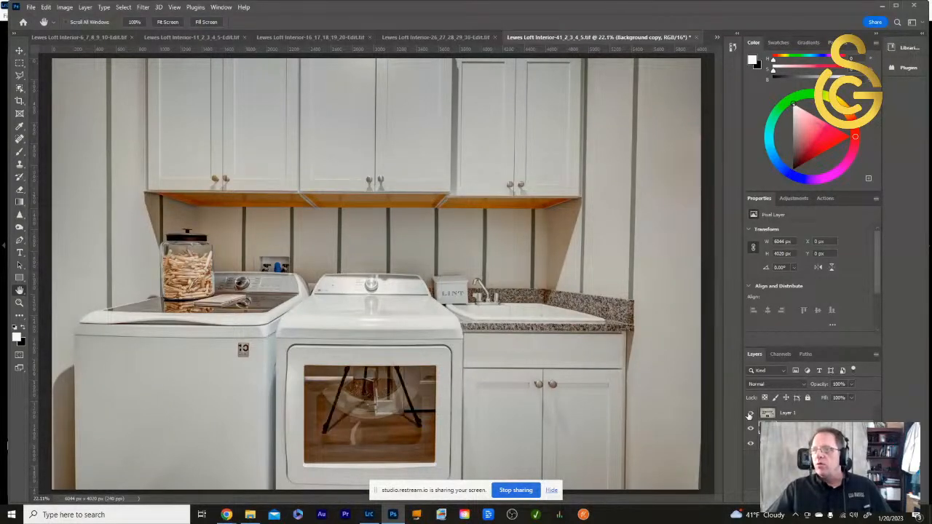
{"action": "left_click", "coordinate": [750, 415]}
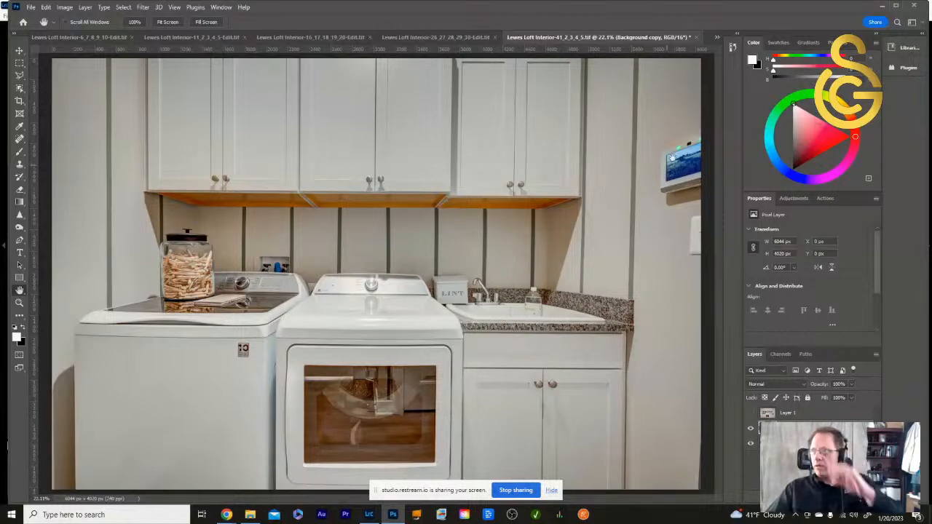
{"action": "left_click", "coordinate": [751, 415]}
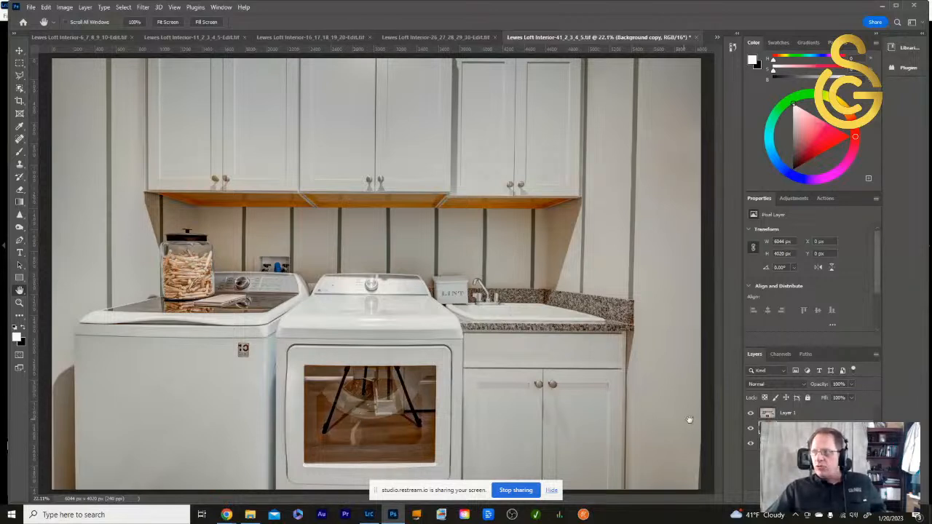
{"action": "left_click", "coordinate": [751, 415]}
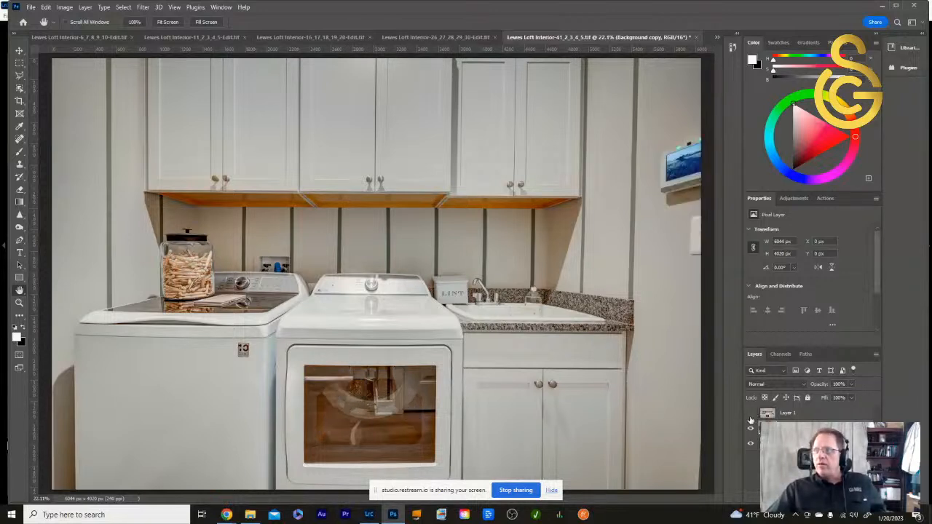
{"action": "left_click", "coordinate": [751, 414]}
{"action": "left_click", "coordinate": [751, 415]}
{"action": "left_click", "coordinate": [751, 414]}
{"action": "left_click", "coordinate": [751, 414]}
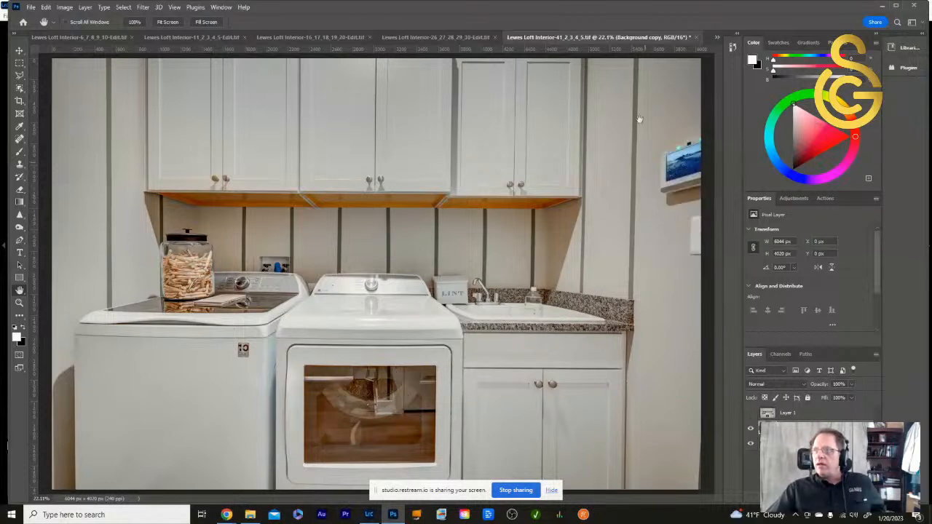
- Show Layer 1, select it, and add a white layer mask to it
{"action": "left_click", "coordinate": [751, 414]}
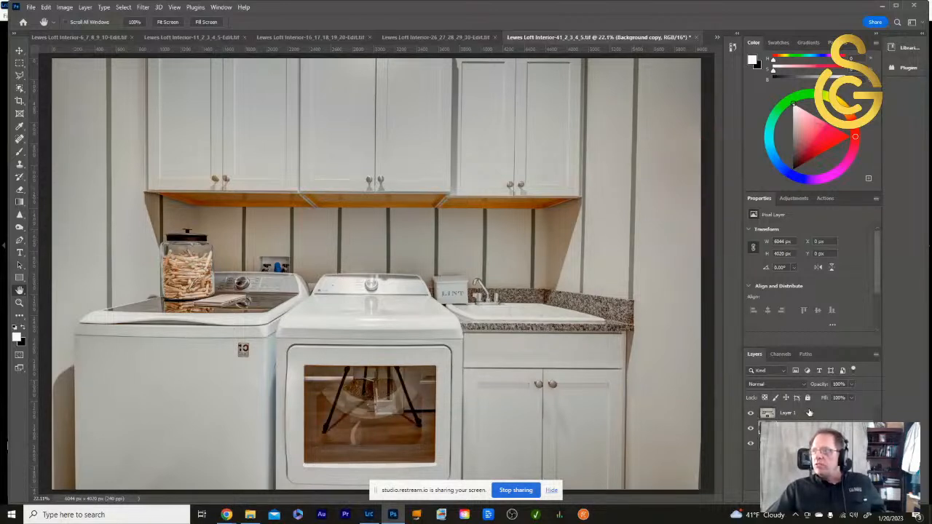
{"action": "left_click", "coordinate": [813, 413]}
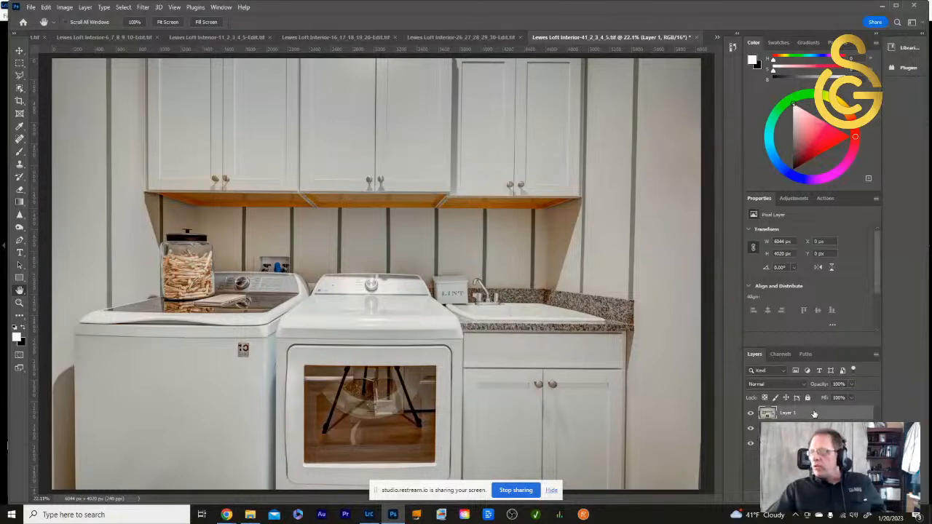
{"action": "left_click", "coordinate": [789, 494]}
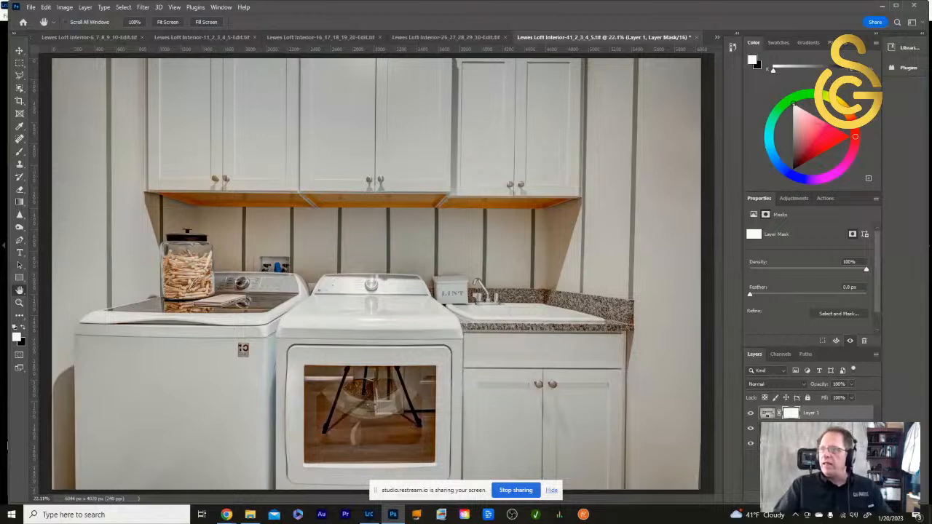
- Paint black with the Brush on Layer 1's mask over the dryer window to reveal the tripod-free reflection, and compare by toggling the layer
{"action": "left_click", "coordinate": [19, 153]}
{"action": "left_click", "coordinate": [25, 329]}
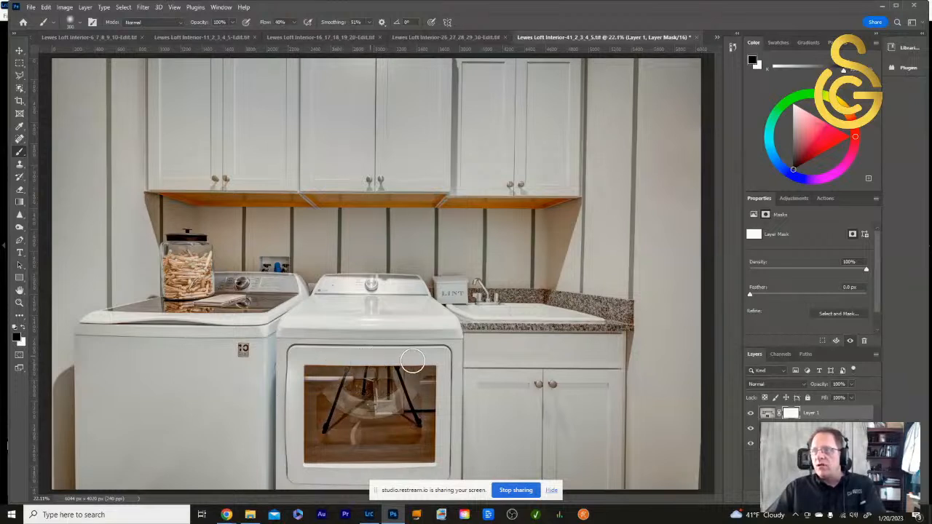
{"action": "mouse_move", "coordinate": [344, 358]}
{"action": "left_mouse_down"}
{"action": "mouse_move", "coordinate": [329, 430]}
{"action": "mouse_move", "coordinate": [335, 402]}
{"action": "mouse_move", "coordinate": [318, 431]}
{"action": "left_mouse_up"}
{"action": "mouse_move", "coordinate": [383, 398]}
{"action": "left_mouse_down"}
{"action": "mouse_move", "coordinate": [402, 374]}
{"action": "mouse_move", "coordinate": [386, 401]}
{"action": "mouse_move", "coordinate": [387, 372]}
{"action": "mouse_move", "coordinate": [417, 413]}
{"action": "mouse_move", "coordinate": [413, 396]}
{"action": "mouse_move", "coordinate": [417, 432]}
{"action": "mouse_move", "coordinate": [421, 409]}
{"action": "mouse_move", "coordinate": [411, 417]}
{"action": "mouse_move", "coordinate": [397, 371]}
{"action": "mouse_move", "coordinate": [369, 372]}
{"action": "mouse_move", "coordinate": [394, 369]}
{"action": "mouse_move", "coordinate": [358, 391]}
{"action": "mouse_move", "coordinate": [346, 435]}
{"action": "mouse_move", "coordinate": [339, 422]}
{"action": "mouse_move", "coordinate": [333, 429]}
{"action": "mouse_move", "coordinate": [346, 375]}
{"action": "mouse_move", "coordinate": [343, 428]}
{"action": "mouse_move", "coordinate": [412, 442]}
{"action": "mouse_move", "coordinate": [416, 429]}
{"action": "mouse_move", "coordinate": [392, 378]}
{"action": "mouse_move", "coordinate": [404, 385]}
{"action": "mouse_move", "coordinate": [405, 402]}
{"action": "mouse_move", "coordinate": [361, 414]}
{"action": "mouse_move", "coordinate": [358, 367]}
{"action": "mouse_move", "coordinate": [354, 386]}
{"action": "mouse_move", "coordinate": [352, 375]}
{"action": "mouse_move", "coordinate": [332, 384]}
{"action": "mouse_move", "coordinate": [356, 443]}
{"action": "left_mouse_up"}
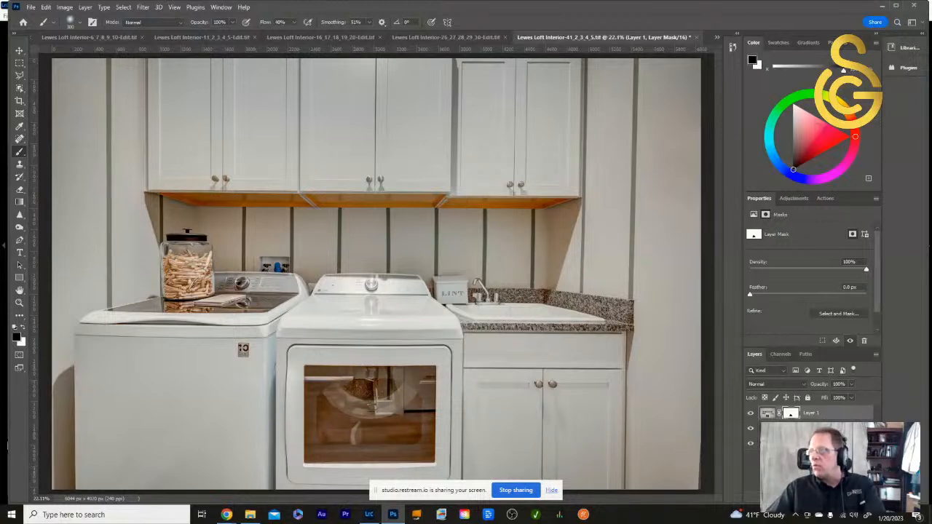
{"action": "left_click", "coordinate": [751, 413]}
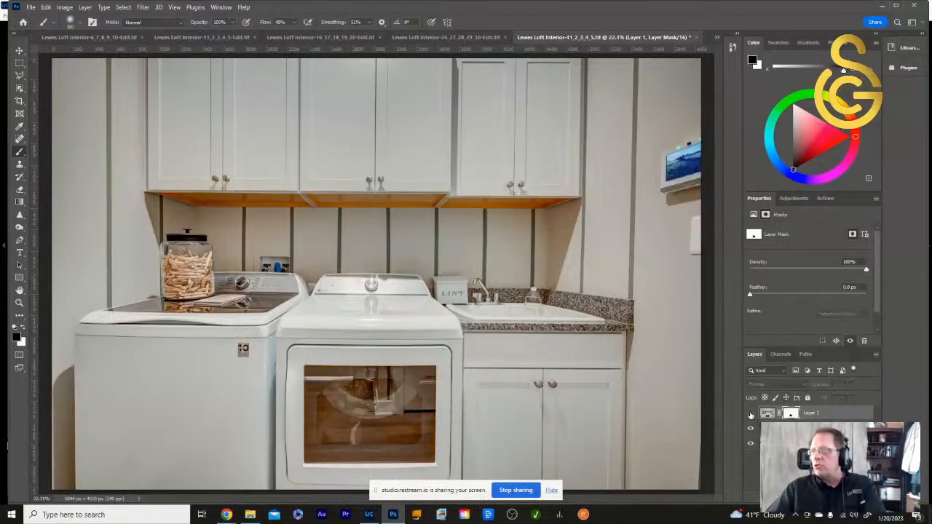
{"action": "left_click", "coordinate": [751, 414]}
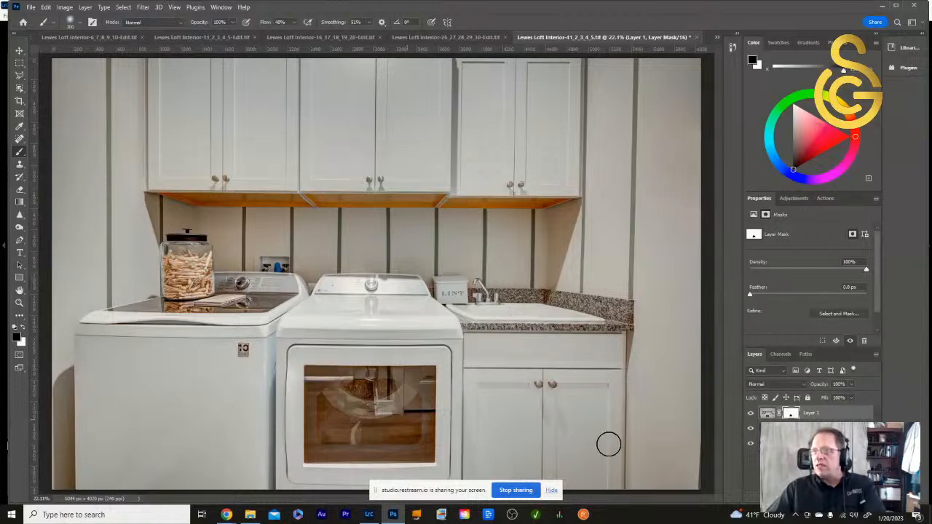
- Compare the laundry photo with Layer 1 hidden and shown, leave the layer visible, and save the file
{"action": "left_click", "coordinate": [751, 415]}
{"action": "left_click", "coordinate": [751, 415]}
{"action": "left_click", "coordinate": [751, 415]}
{"action": "left_click", "coordinate": [751, 415]}
{"action": "left_click", "coordinate": [751, 415]}
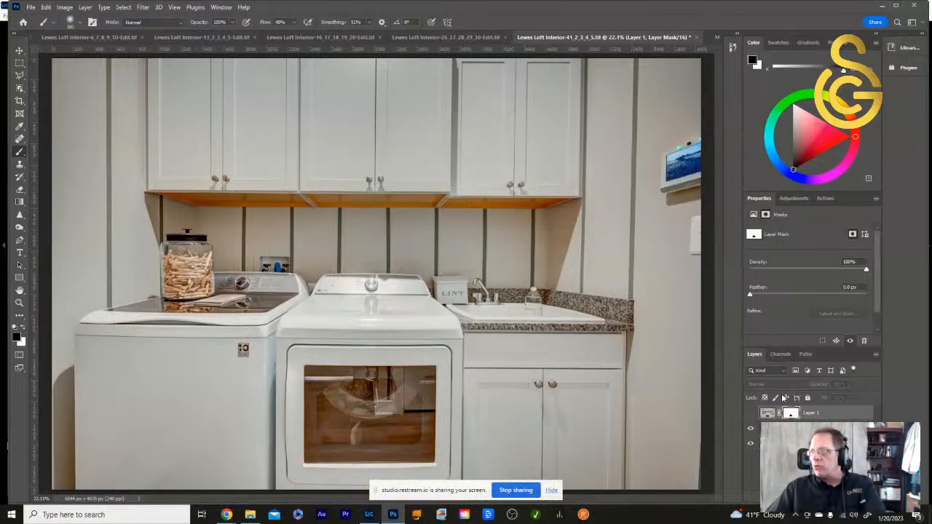
{"action": "left_click", "coordinate": [751, 415]}
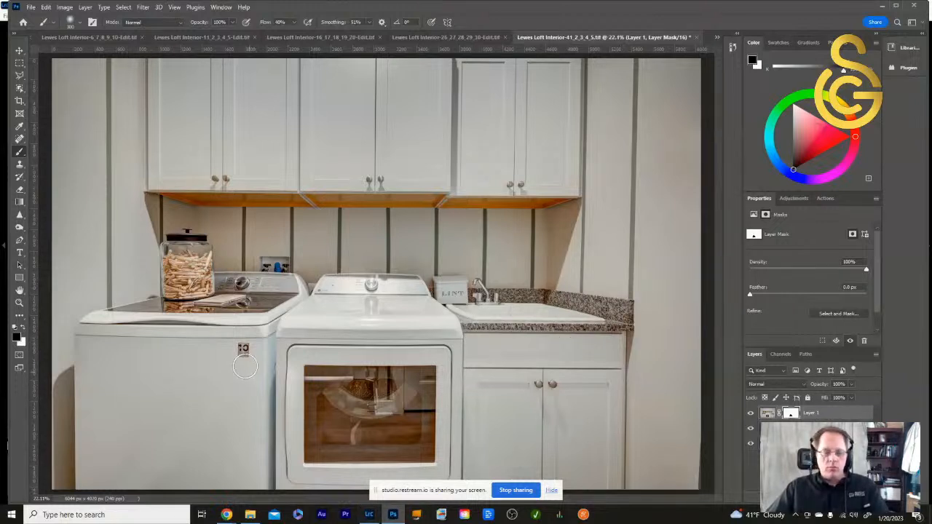
{"action": "key", "text": "ctrl+s"}
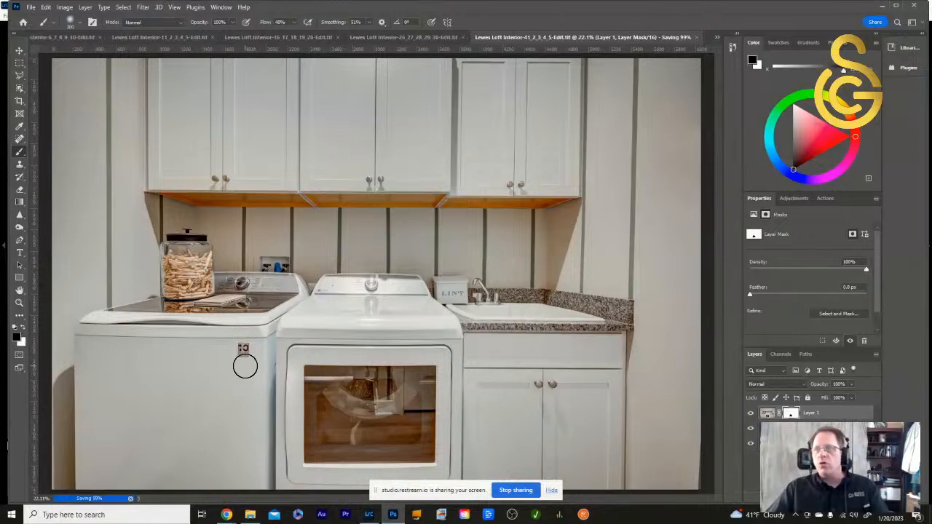
- Switch to Lightroom Classic and compare the retouched laundry photo with the unretouched Lewes Loft Interior-41_2_3_4_5.tif by alternating between them
{"action": "left_click", "coordinate": [369, 515]}
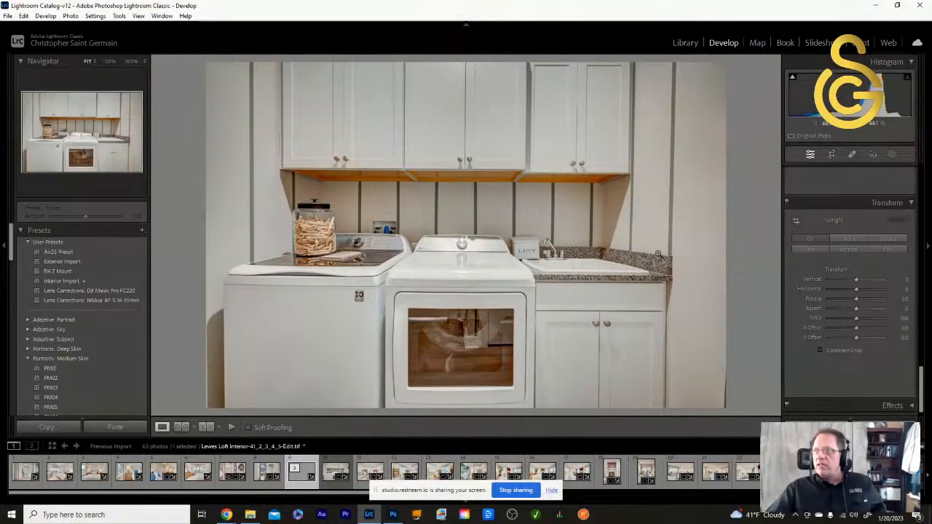
{"action": "left_click", "coordinate": [330, 475]}
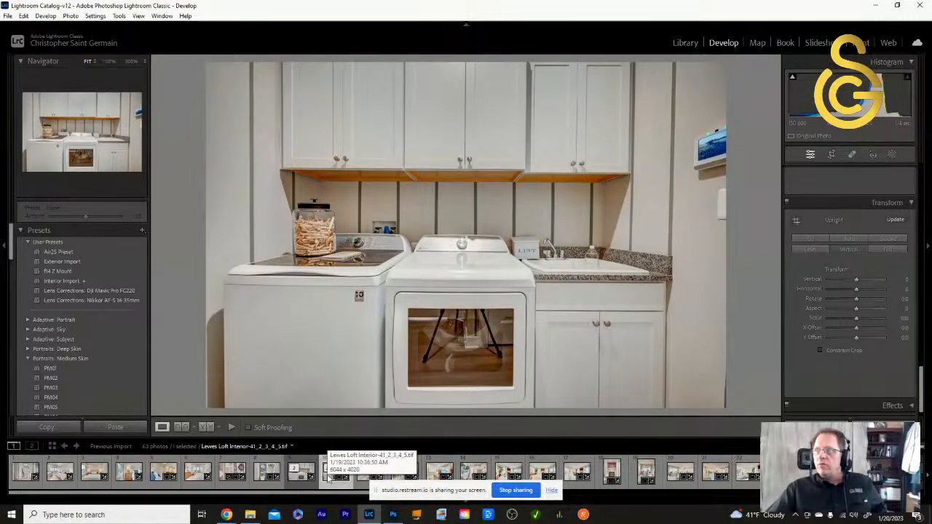
{"action": "left_click", "coordinate": [296, 475]}
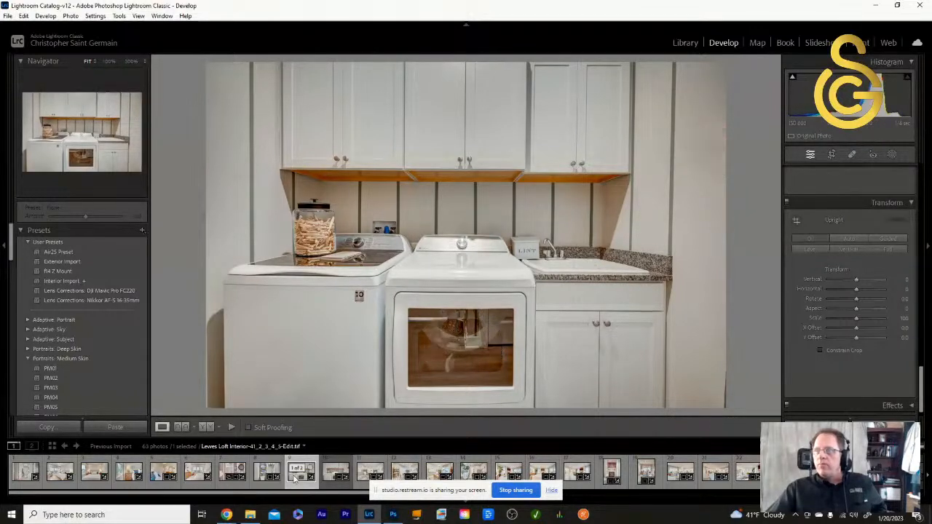
{"action": "left_click", "coordinate": [330, 475]}
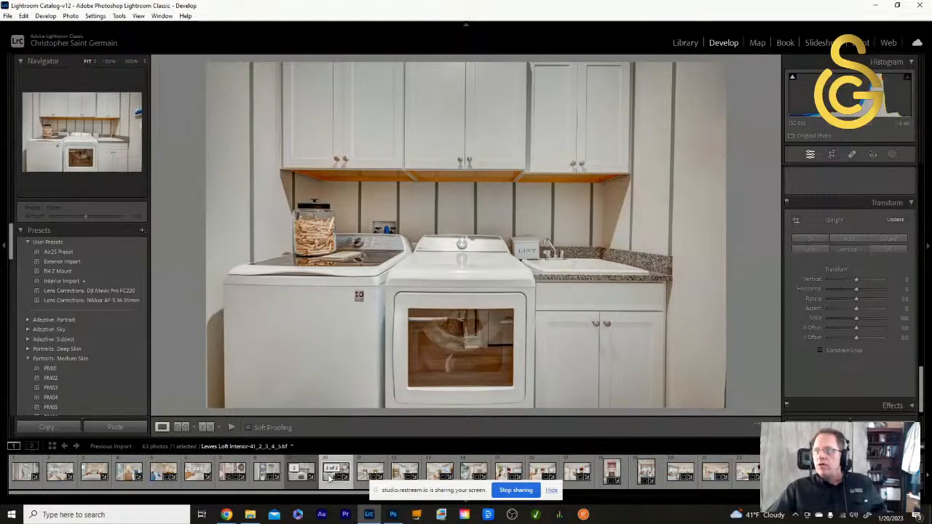
{"action": "left_click", "coordinate": [297, 475]}
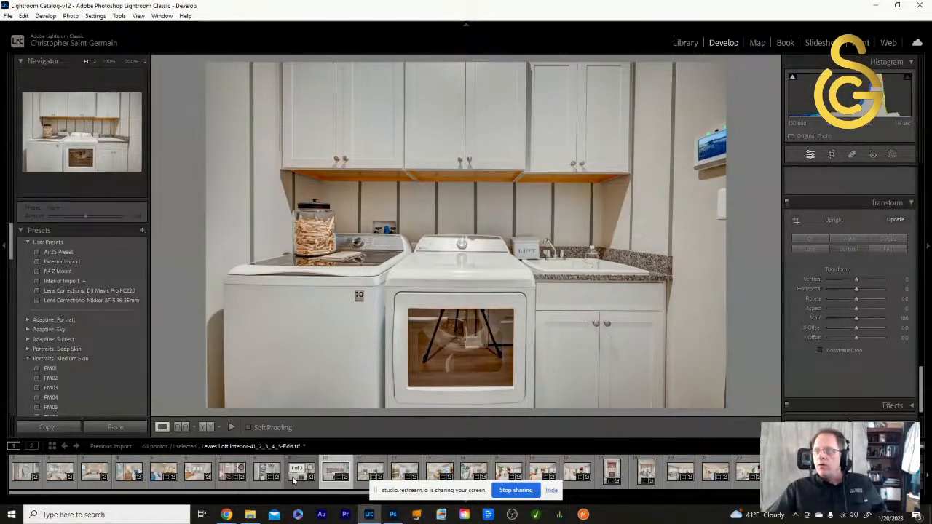
{"action": "left_click", "coordinate": [329, 474]}
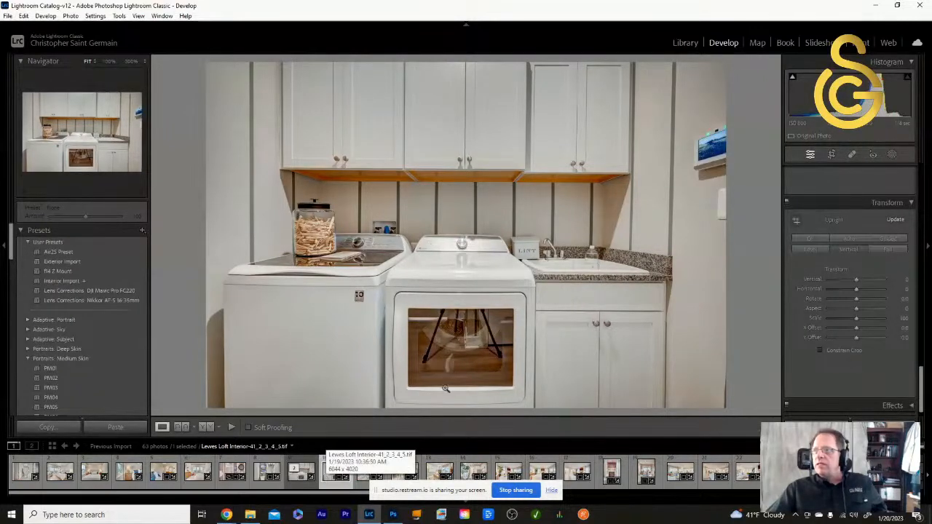
{"action": "left_click", "coordinate": [298, 474]}
- Remove the unretouched Lewes Loft Interior-41_2_3_4_5.tif from the Lightroom catalog without deleting it from disk
{"action": "left_click", "coordinate": [332, 475]}
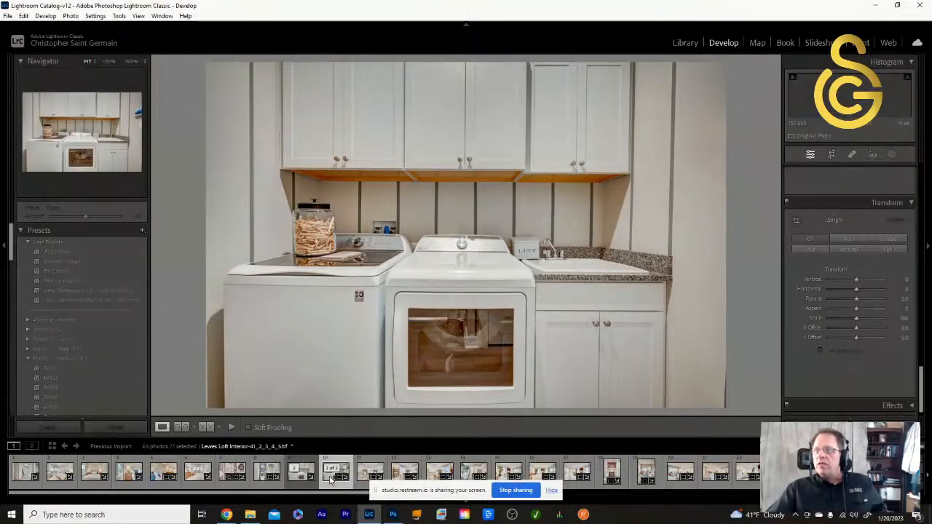
{"action": "right_click", "coordinate": [472, 290]}
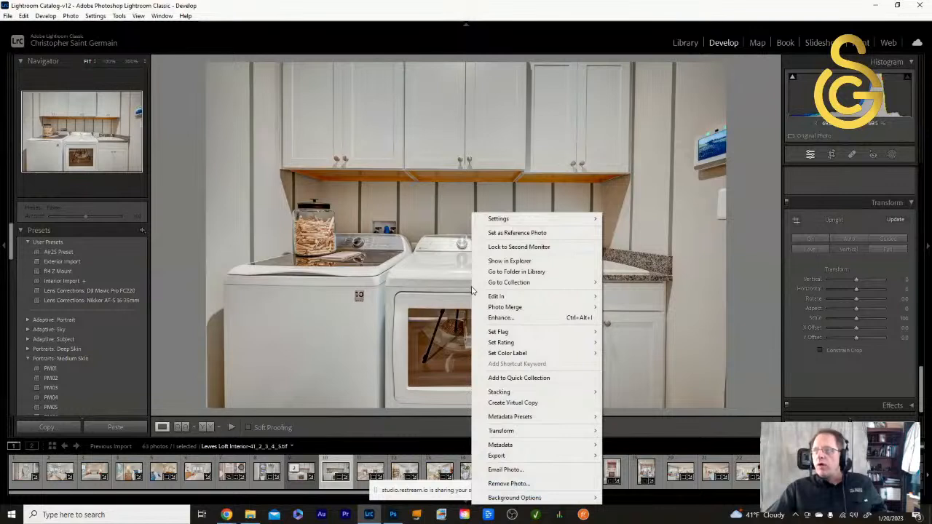
{"action": "left_click", "coordinate": [509, 484]}
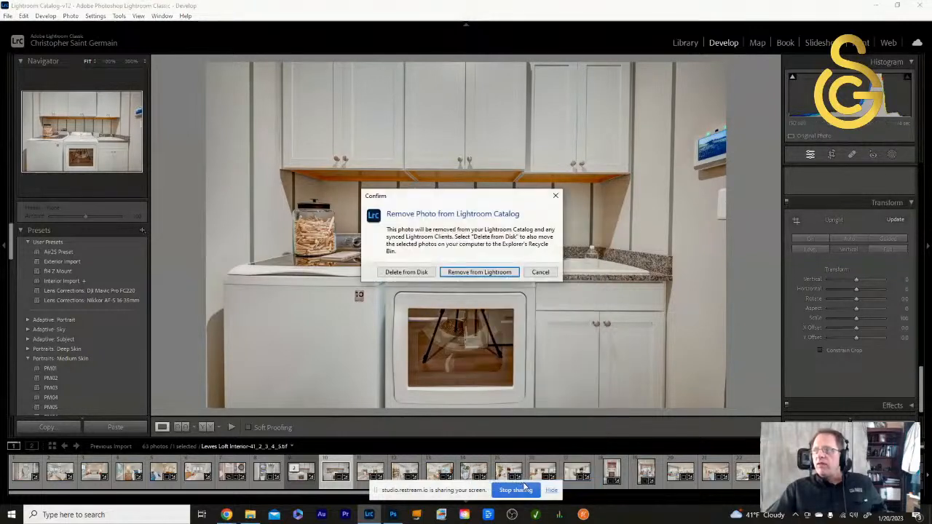
{"action": "left_click", "coordinate": [479, 272]}
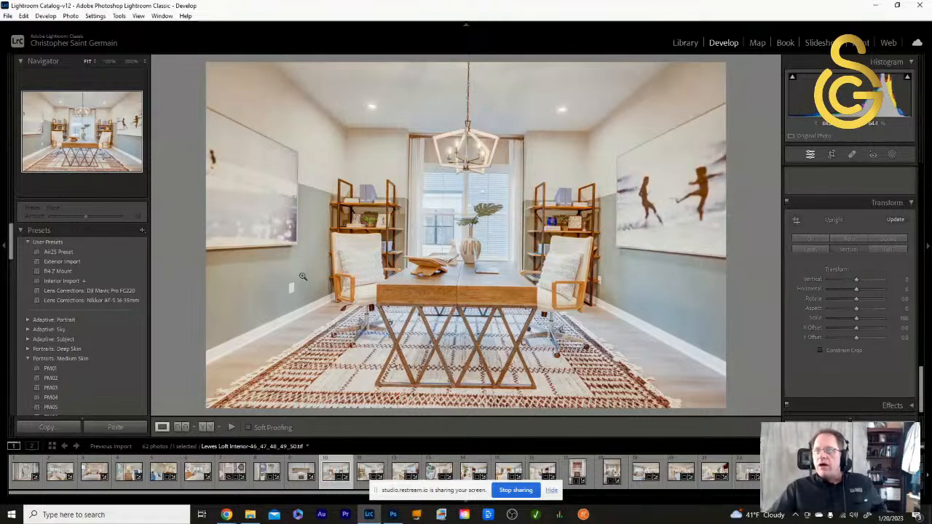
- Examine the office photo at 100% around the wall outlet, the window behind the vase, and the chandelier
{"action": "left_click", "coordinate": [603, 284]}
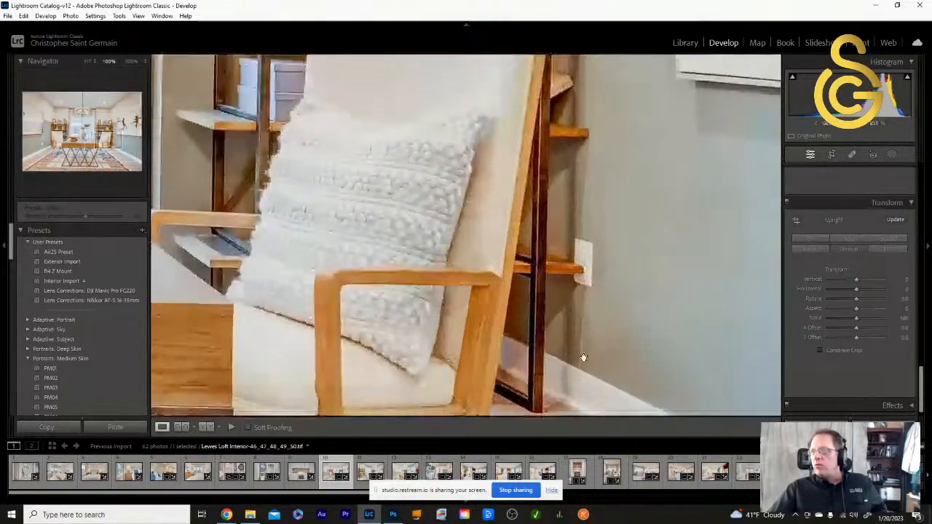
{"action": "left_click", "coordinate": [589, 270]}
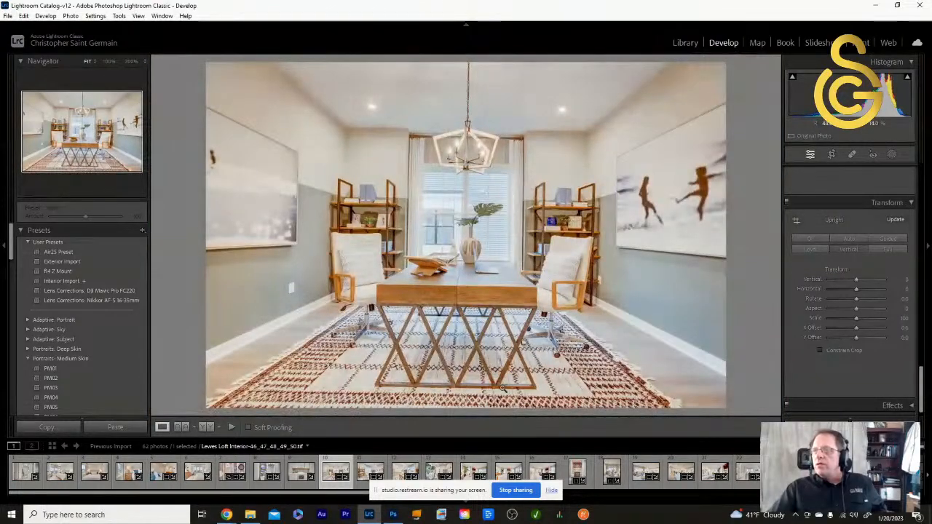
{"action": "left_click", "coordinate": [474, 226]}
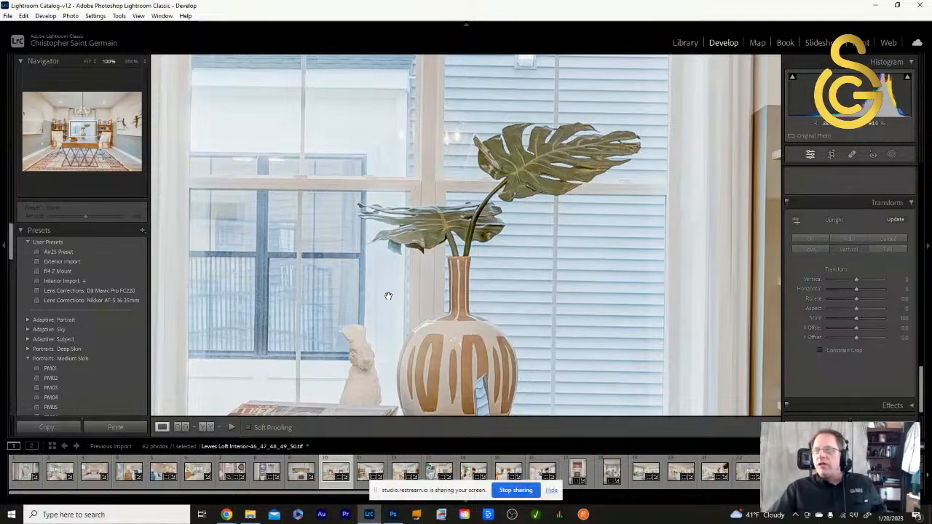
{"action": "left_click", "coordinate": [417, 268]}
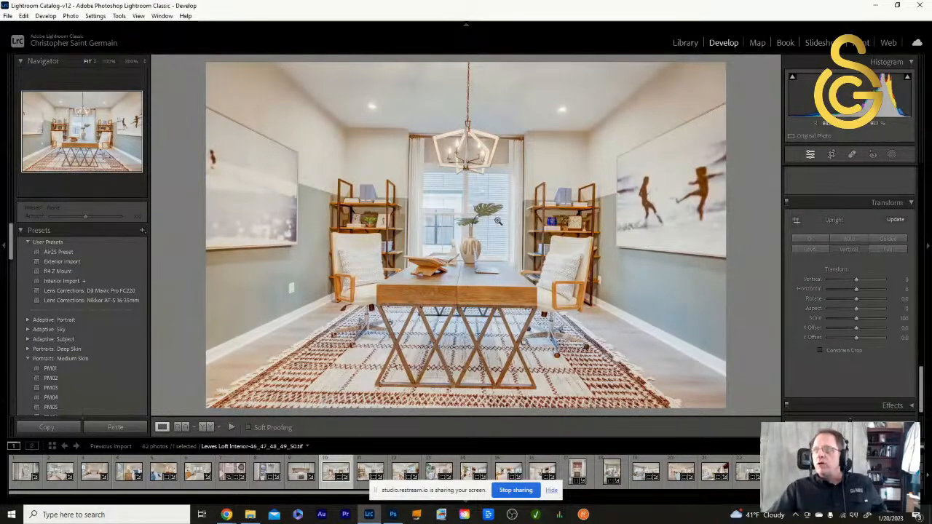
{"action": "left_click", "coordinate": [506, 158]}
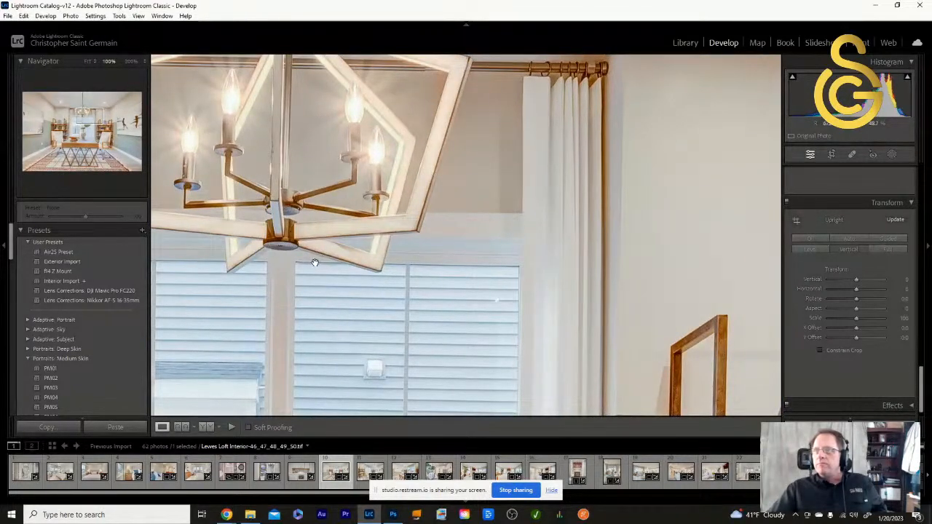
{"action": "left_click", "coordinate": [294, 271]}
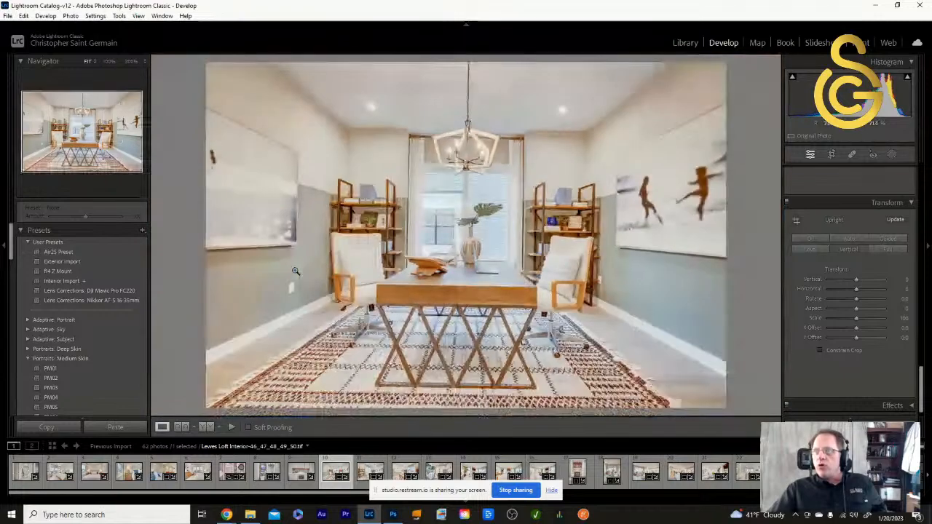
{"action": "left_click", "coordinate": [499, 226]}
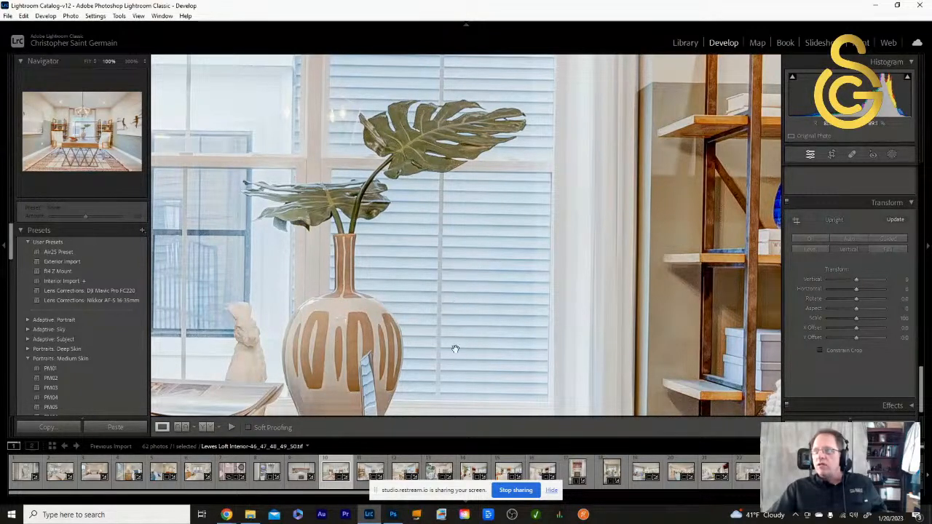
{"action": "left_click", "coordinate": [310, 285]}
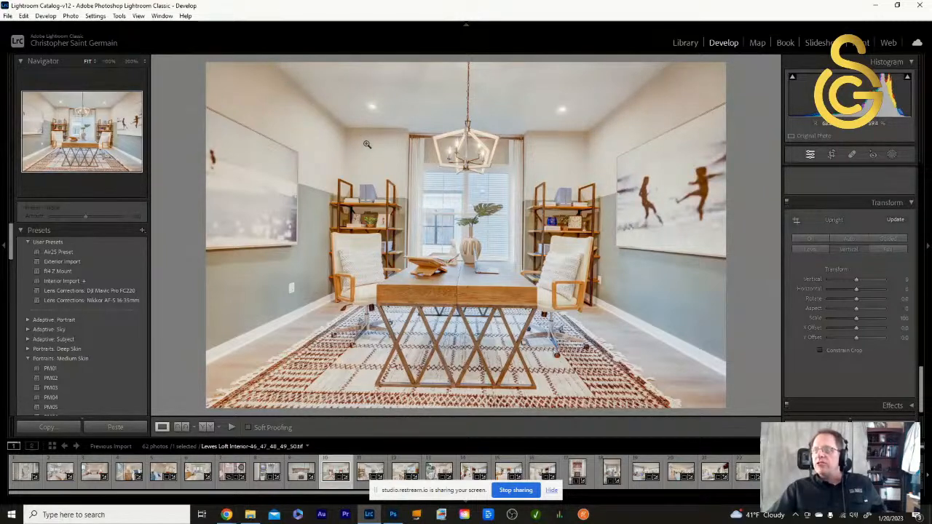
- Correct the office photo's perspective with Guided Upright, using vertical guides on both back wall corners and horizontal guides on the ceiling line and rug's front edge
{"action": "left_click", "coordinate": [884, 240]}
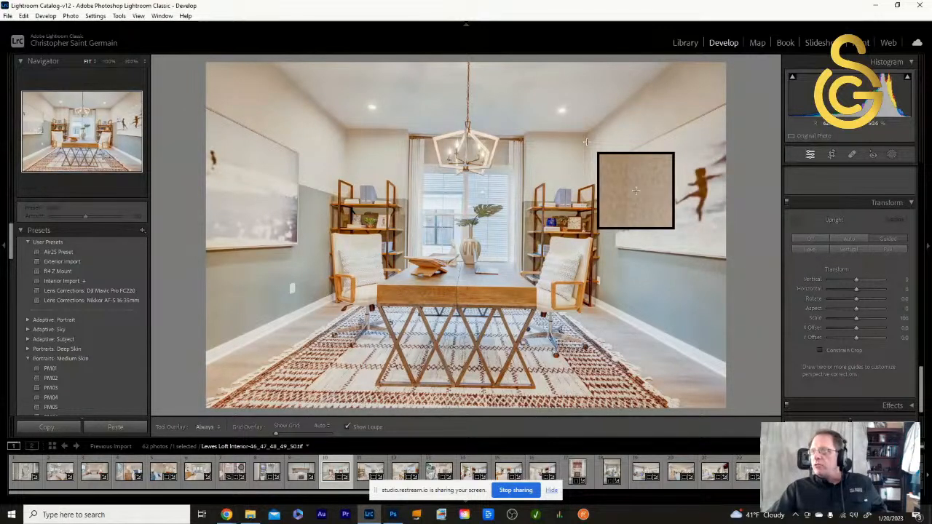
{"action": "left_click_drag", "start_coordinate": [586, 142], "coordinate": [586, 223]}
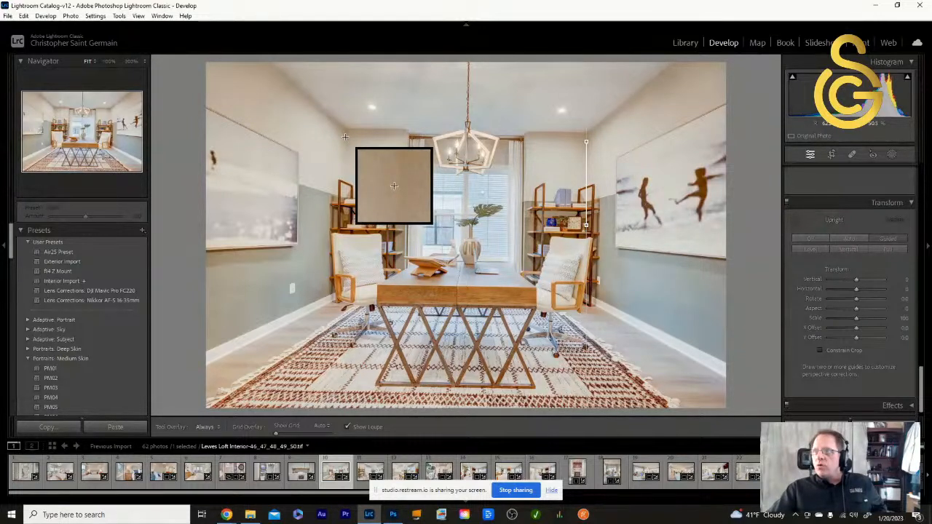
{"action": "left_click_drag", "start_coordinate": [345, 136], "coordinate": [343, 249]}
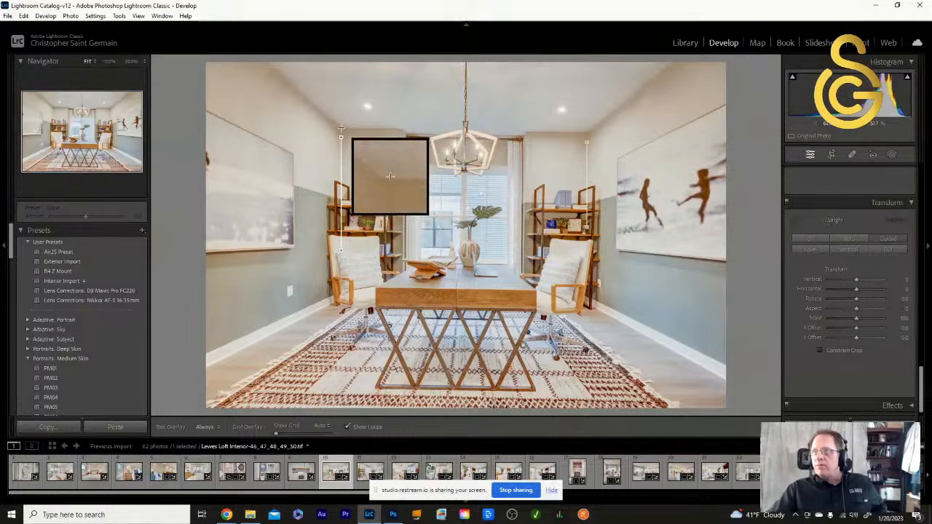
{"action": "left_click_drag", "start_coordinate": [342, 128], "coordinate": [548, 132]}
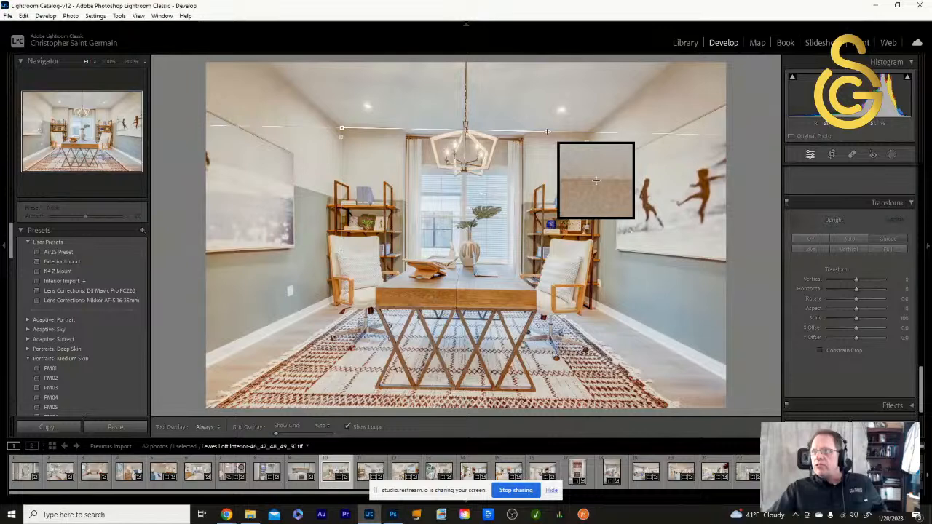
{"action": "left_click_drag", "start_coordinate": [596, 181], "coordinate": [628, 344]}
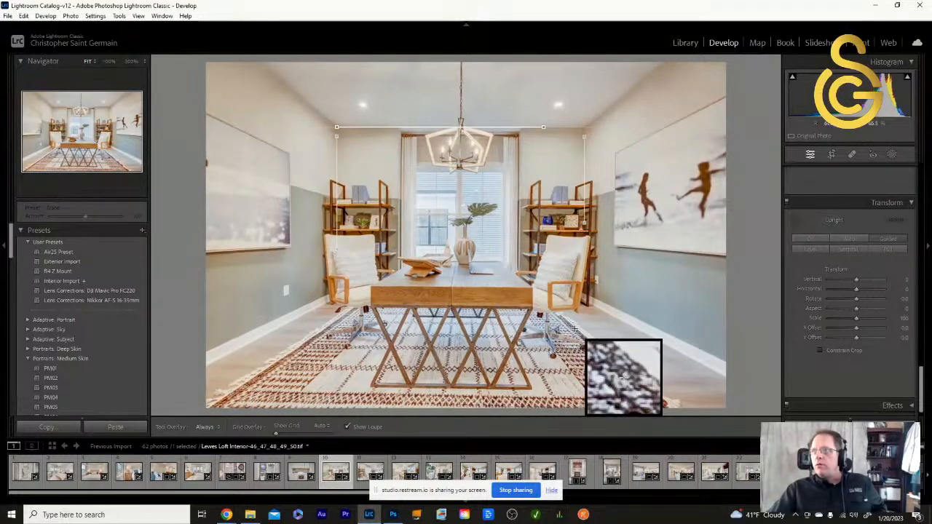
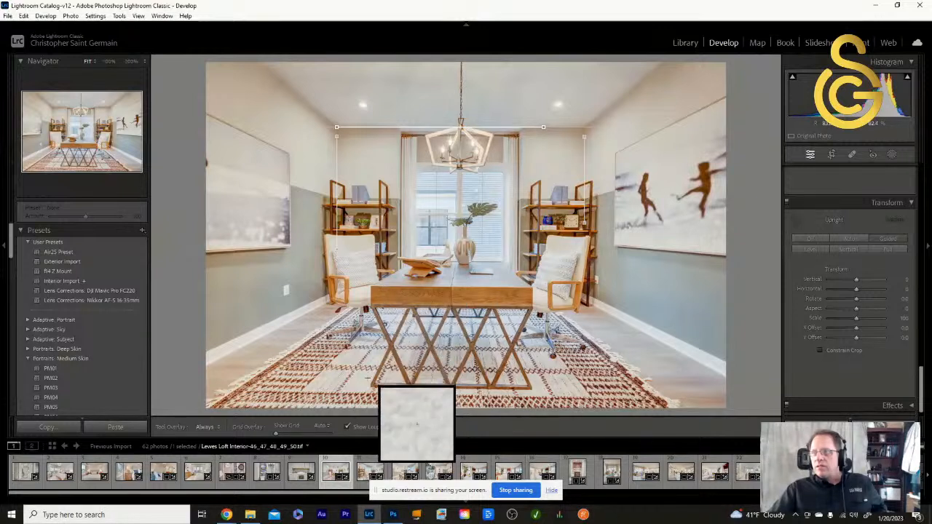
{"action": "left_click_drag", "start_coordinate": [331, 392], "coordinate": [549, 399]}
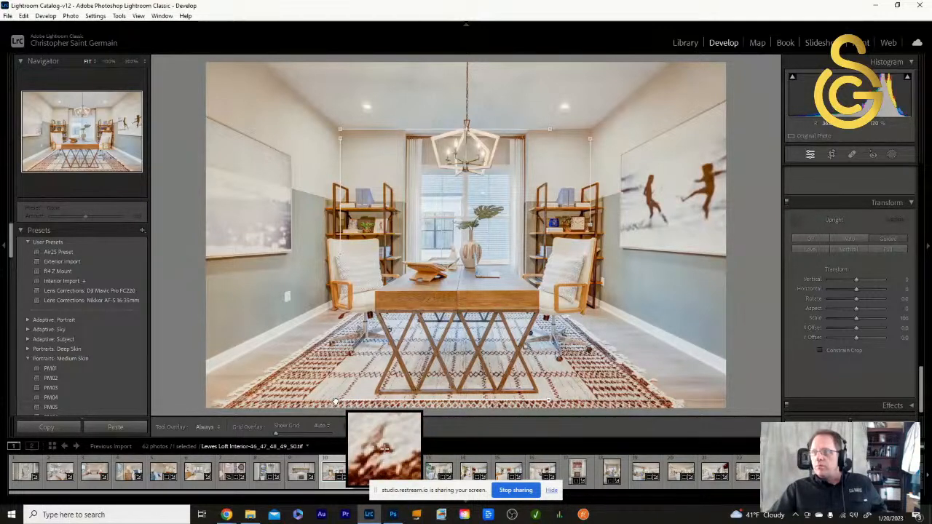
{"action": "left_click_drag", "start_coordinate": [335, 402], "coordinate": [335, 403]}
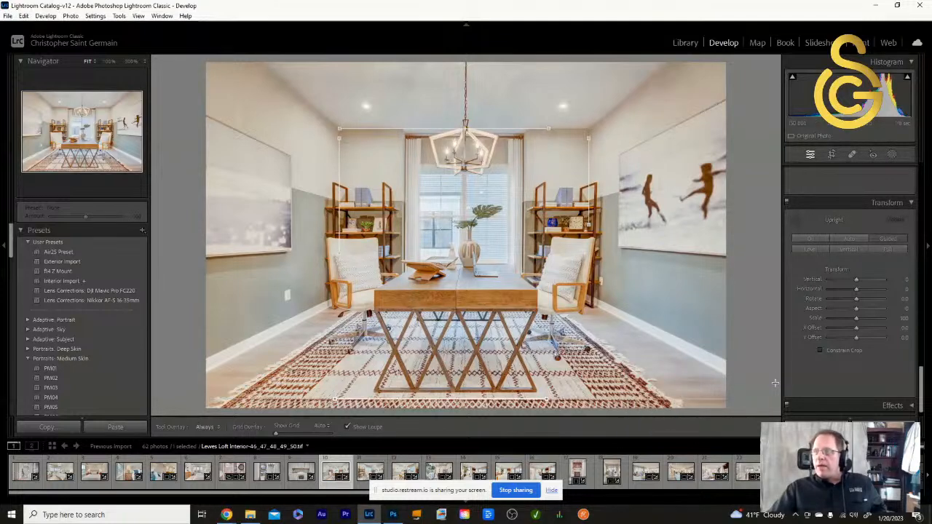
- Open the office photo in Adobe Photoshop 2023 as a copy with Lightroom adjustments, and duplicate the Background layer
{"action": "right_click", "coordinate": [436, 270]}
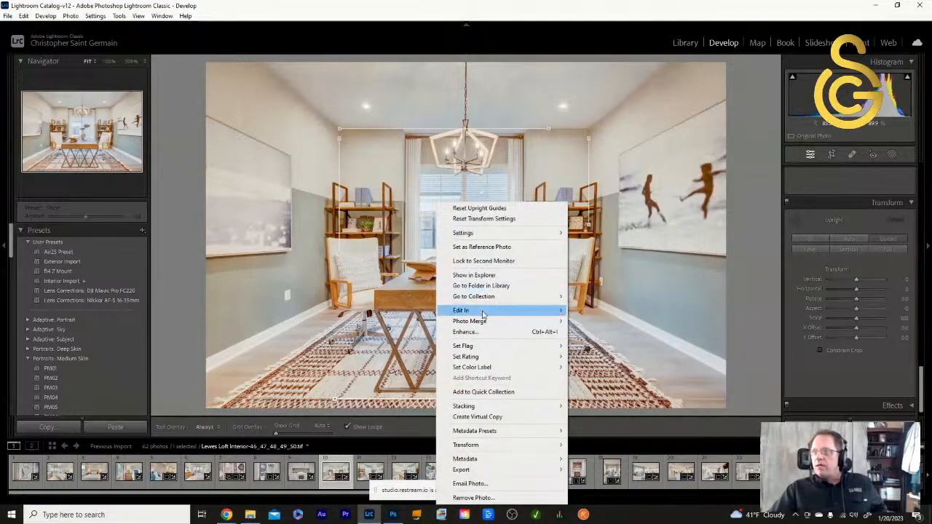
{"action": "mouse_move", "coordinate": [483, 311]}
{"action": "left_click", "coordinate": [609, 314]}
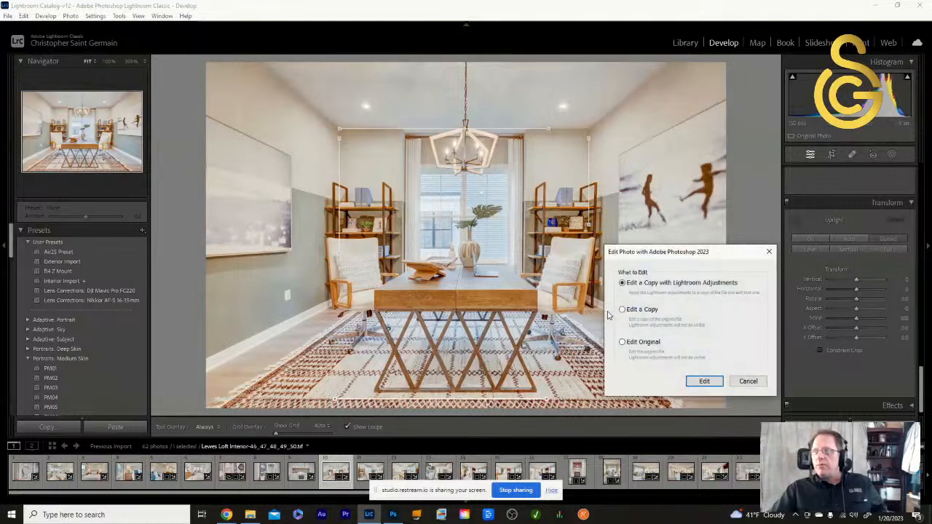
{"action": "left_click", "coordinate": [704, 386]}
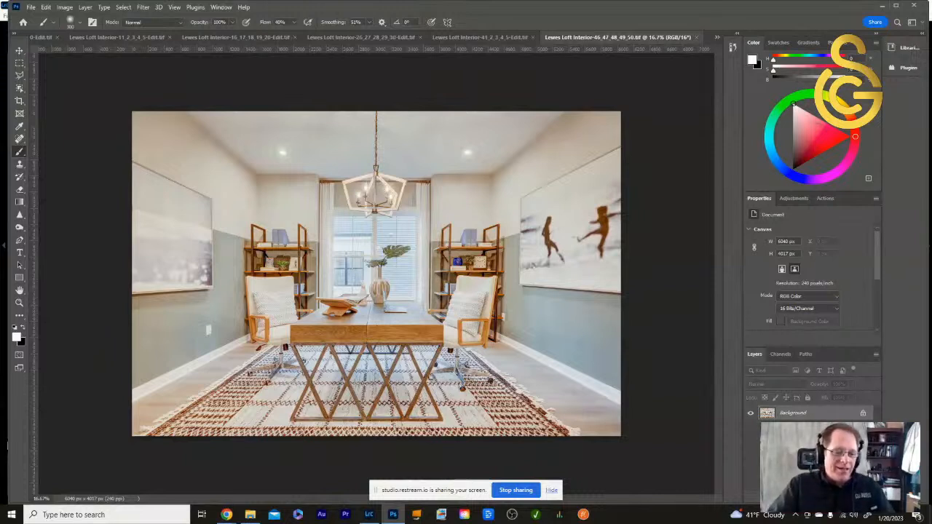
{"action": "key", "text": "ctrl+j"}
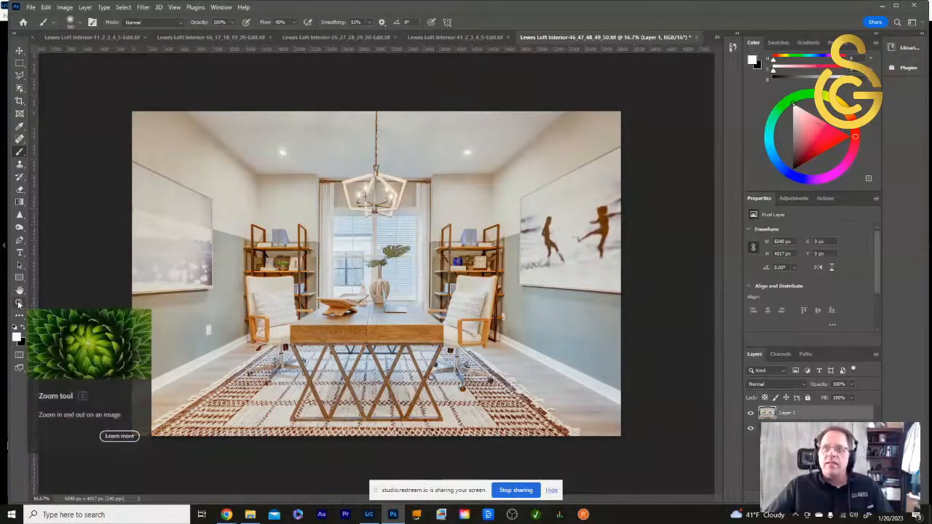
- Remove the outlet from the left wall of the office with the Spot Healing Brush at 100% view
{"action": "double_click", "coordinate": [19, 304]}
{"action": "left_click_drag", "start_coordinate": [225, 325], "coordinate": [421, 294]}
{"action": "left_click_drag", "start_coordinate": [370, 327], "coordinate": [368, 236]}
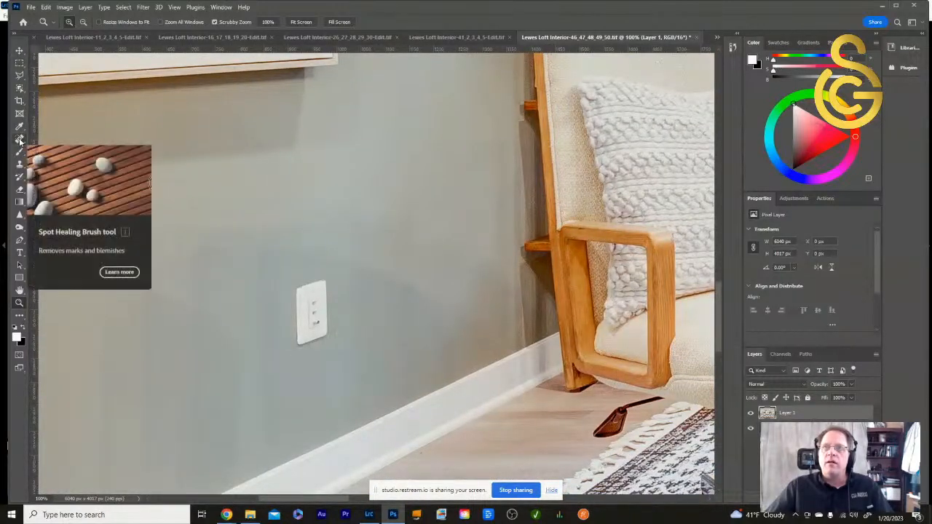
{"action": "left_click", "coordinate": [20, 141]}
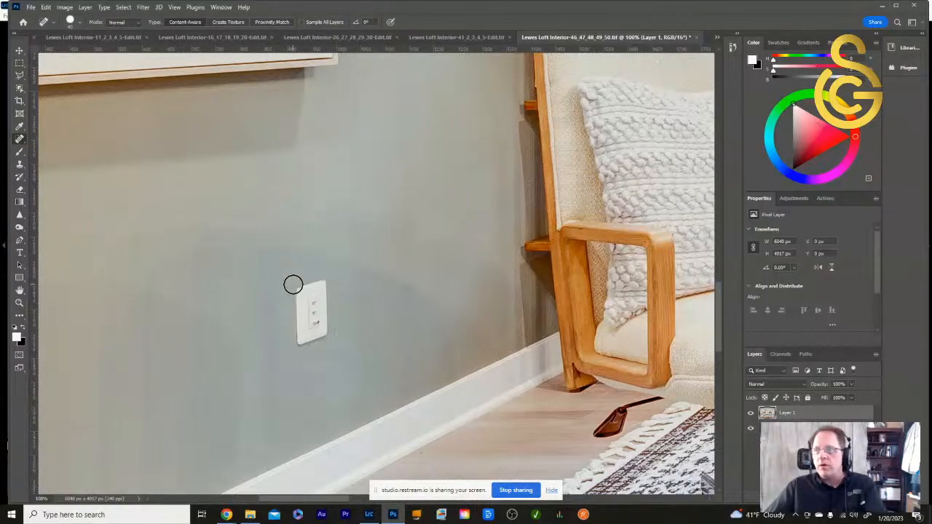
{"action": "mouse_move", "coordinate": [298, 287]}
{"action": "left_mouse_down"}
{"action": "mouse_move", "coordinate": [297, 340]}
{"action": "mouse_move", "coordinate": [312, 343]}
{"action": "mouse_move", "coordinate": [324, 331]}
{"action": "mouse_move", "coordinate": [320, 286]}
{"action": "mouse_move", "coordinate": [309, 286]}
{"action": "mouse_move", "coordinate": [314, 325]}
{"action": "left_mouse_up"}
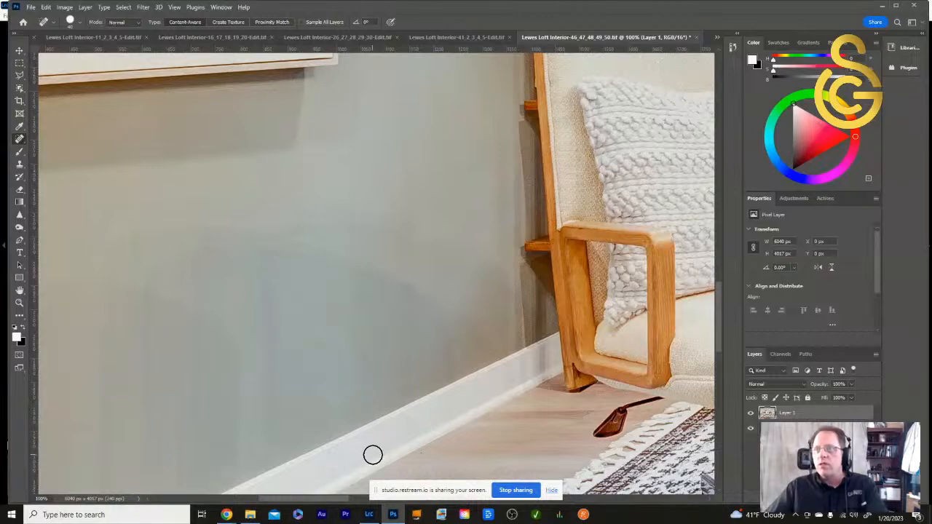
- Try to remove the outlet beside the right bookshelf with the Spot Healing Brush
{"action": "left_click_drag", "start_coordinate": [518, 354], "coordinate": [329, 327]}
{"action": "left_click_drag", "start_coordinate": [529, 318], "coordinate": [305, 352]}
{"action": "mouse_move", "coordinate": [678, 321]}
{"action": "left_mouse_down"}
{"action": "mouse_move", "coordinate": [578, 345]}
{"action": "mouse_move", "coordinate": [429, 362]}
{"action": "mouse_move", "coordinate": [408, 280]}
{"action": "mouse_move", "coordinate": [415, 246]}
{"action": "left_mouse_up"}
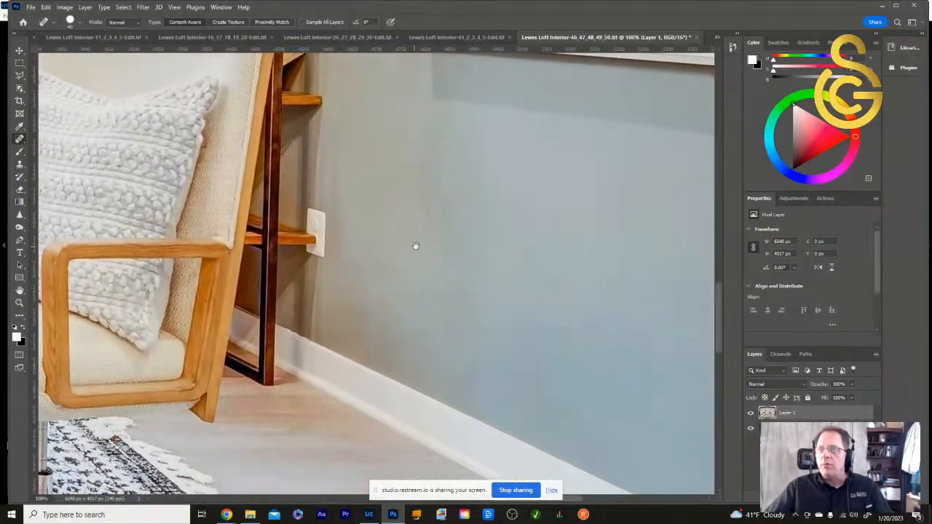
{"action": "mouse_move", "coordinate": [311, 209]}
{"action": "left_mouse_down"}
{"action": "mouse_move", "coordinate": [318, 230]}
{"action": "mouse_move", "coordinate": [322, 207]}
{"action": "mouse_move", "coordinate": [324, 247]}
{"action": "mouse_move", "coordinate": [311, 252]}
{"action": "left_mouse_up"}
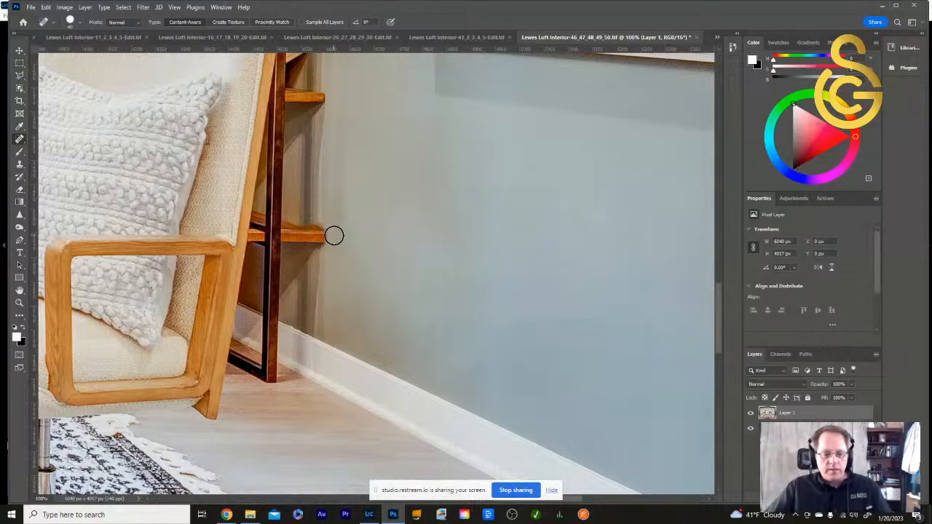
{"action": "key", "text": "ctrl+z"}
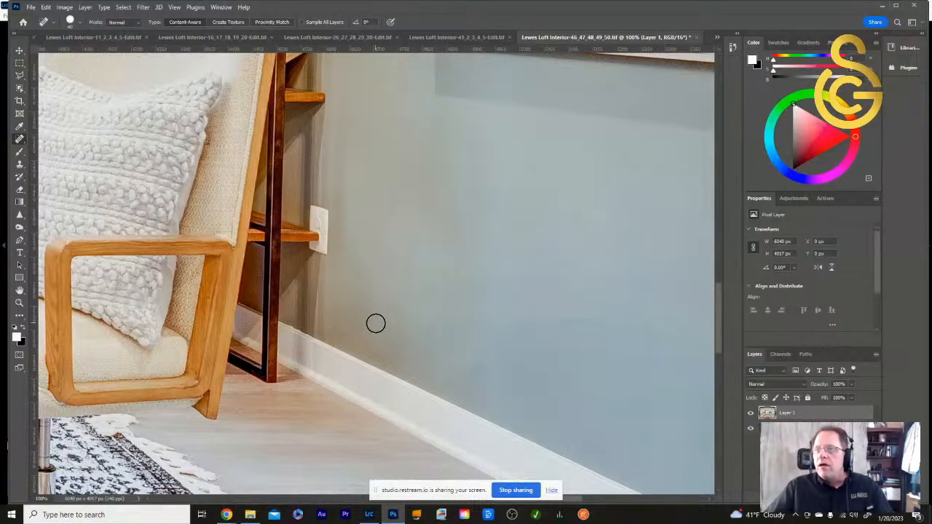
- Fill a rectangular selection of about 71 by 135 px around the right bookshelf's outlet using Content-Aware fill with Color Adaptation
{"action": "double_click", "coordinate": [20, 292]}
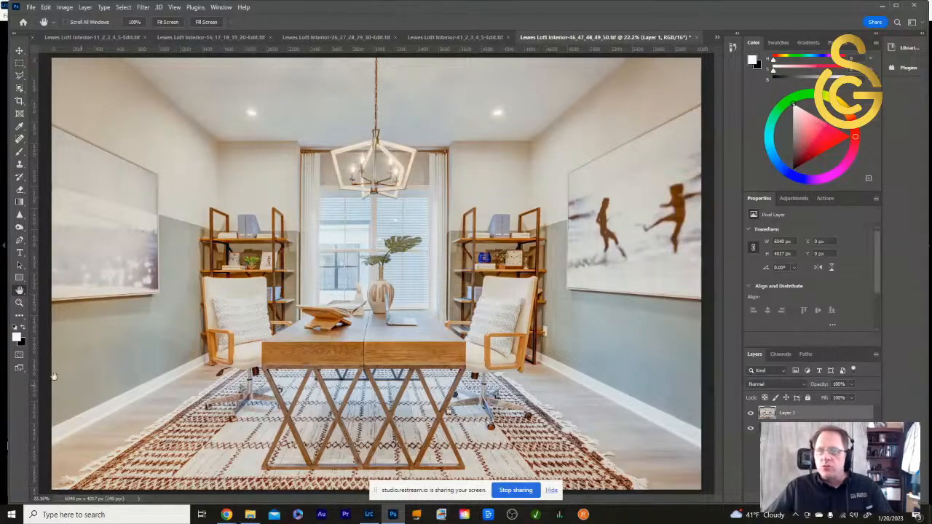
{"action": "double_click", "coordinate": [20, 302]}
{"action": "left_click_drag", "start_coordinate": [536, 375], "coordinate": [357, 192]}
{"action": "left_click", "coordinate": [19, 64]}
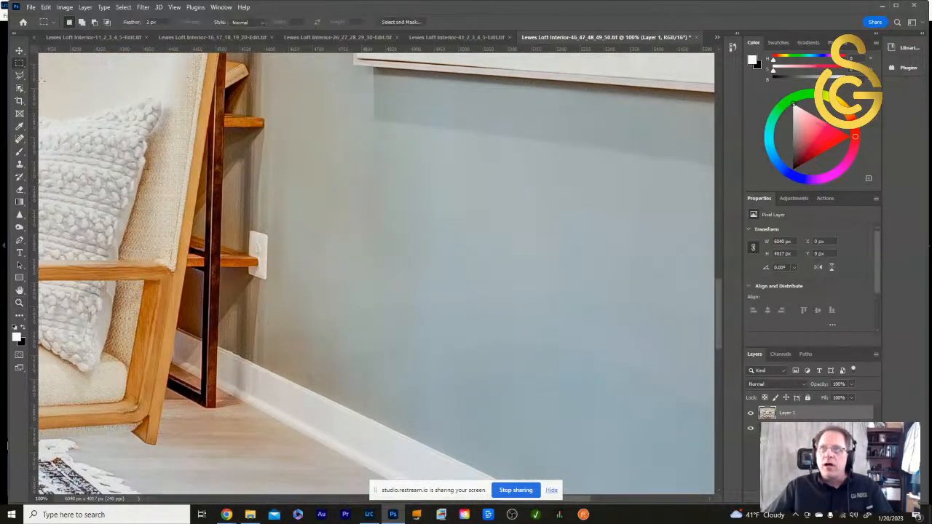
{"action": "left_click_drag", "start_coordinate": [244, 225], "coordinate": [273, 286]}
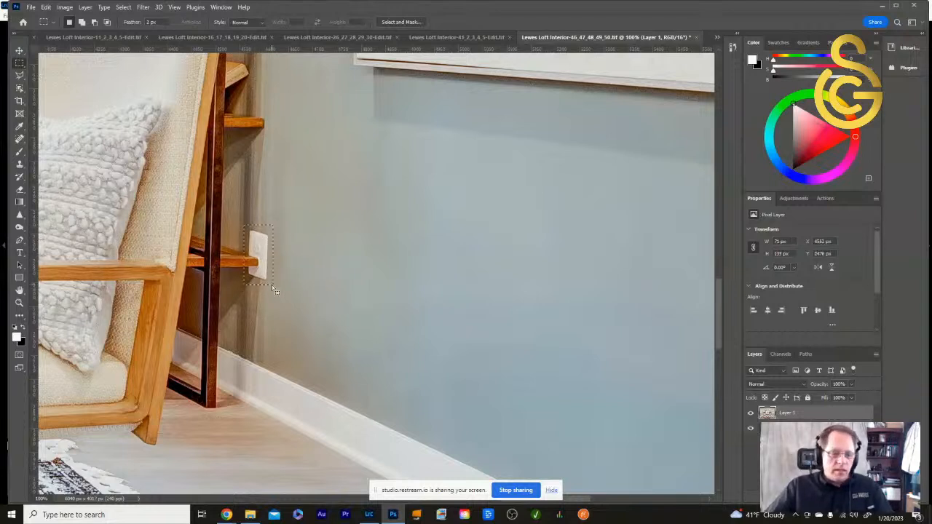
{"action": "key", "text": "shift+BackSpace"}
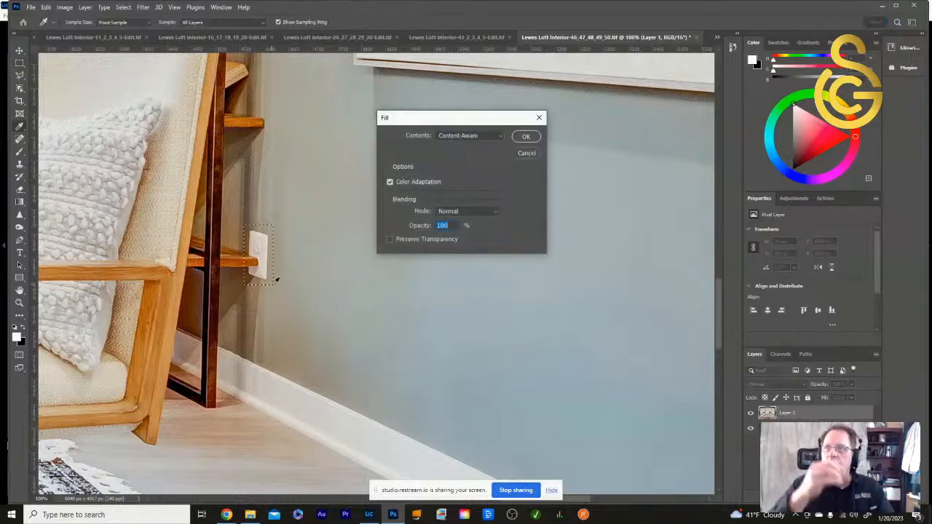
{"action": "key", "text": "Return"}
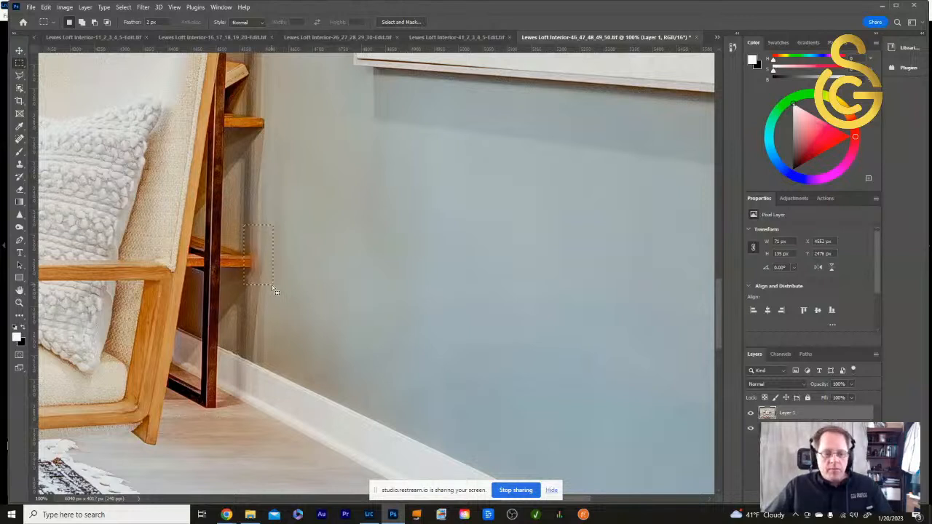
{"action": "key", "text": "ctrl+z"}
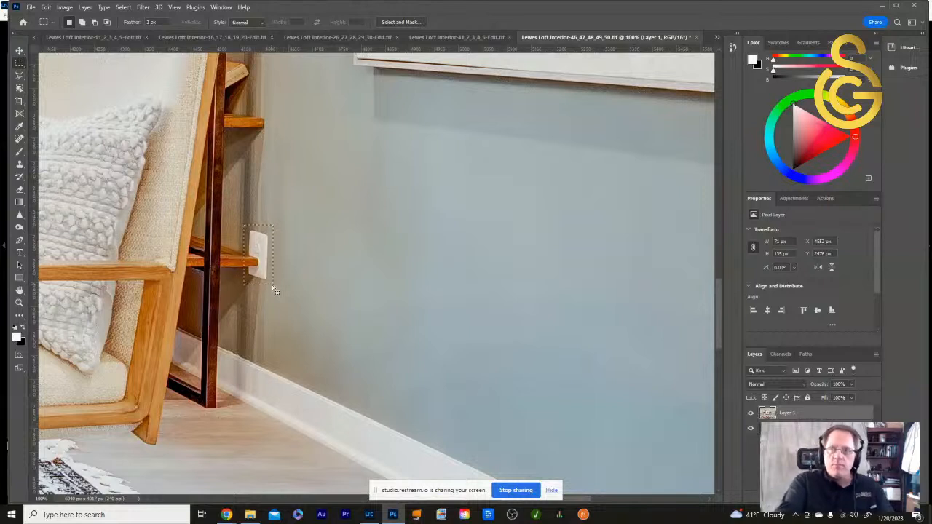
{"action": "key", "text": "shift+BackSpace"}
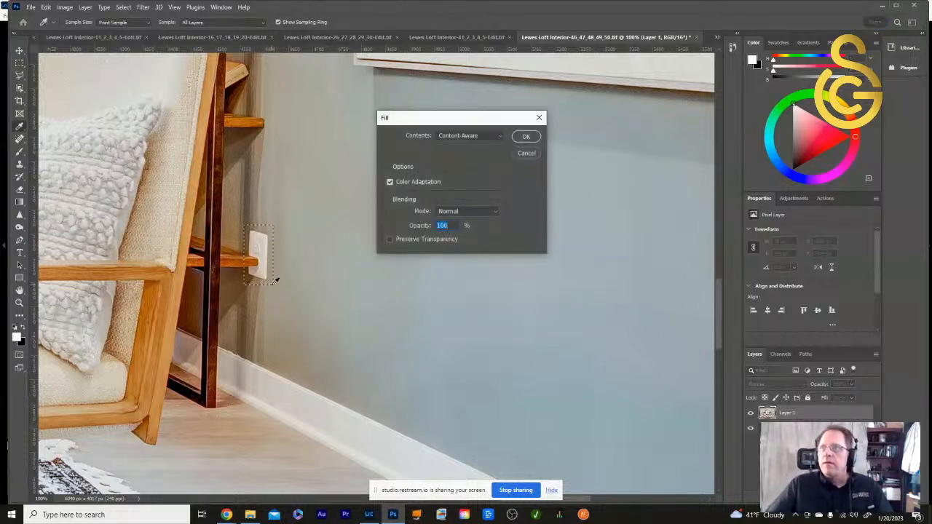
{"action": "left_click", "coordinate": [527, 139]}
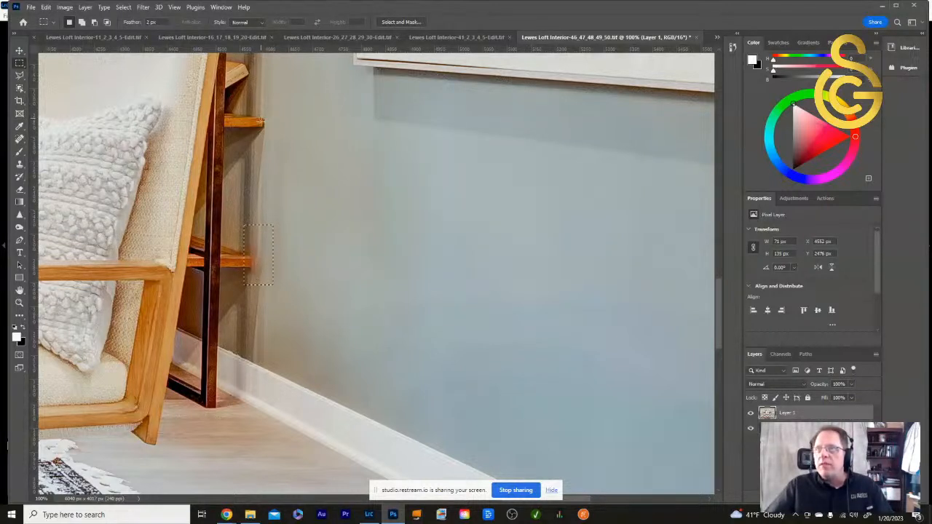
- Compare the filled outlet area with Layer 1 hidden and shown, and clear the selection
{"action": "left_click", "coordinate": [750, 413]}
{"action": "left_click", "coordinate": [750, 413]}
{"action": "left_click", "coordinate": [751, 413]}
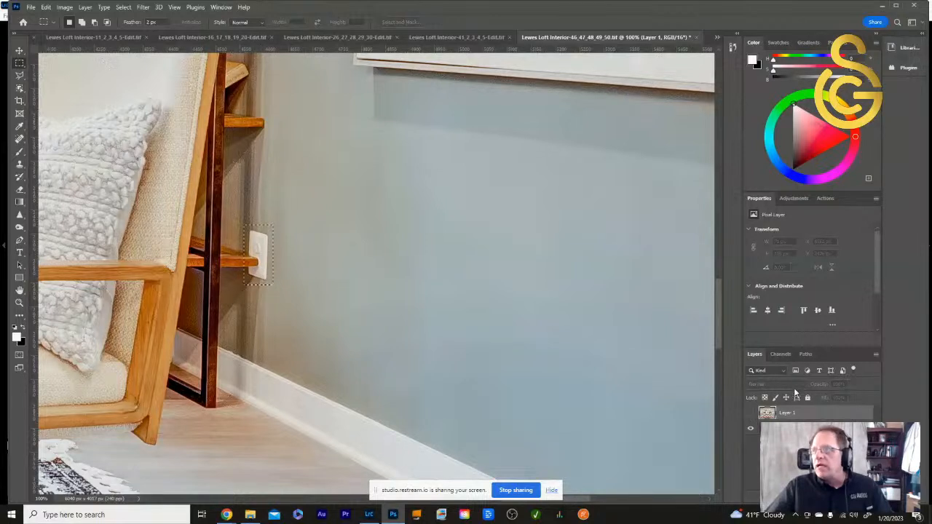
{"action": "left_click", "coordinate": [751, 413]}
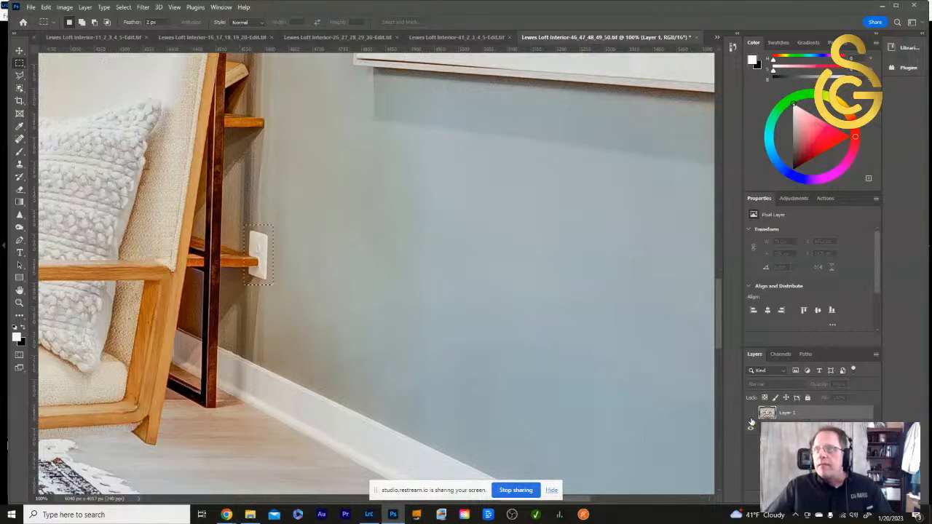
{"action": "left_click", "coordinate": [751, 413]}
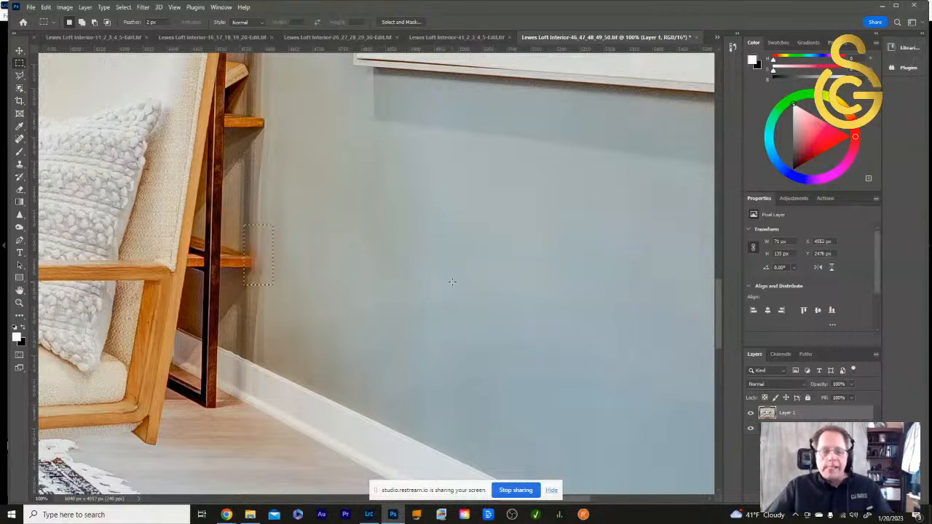
{"action": "key", "text": "ctrl+d"}
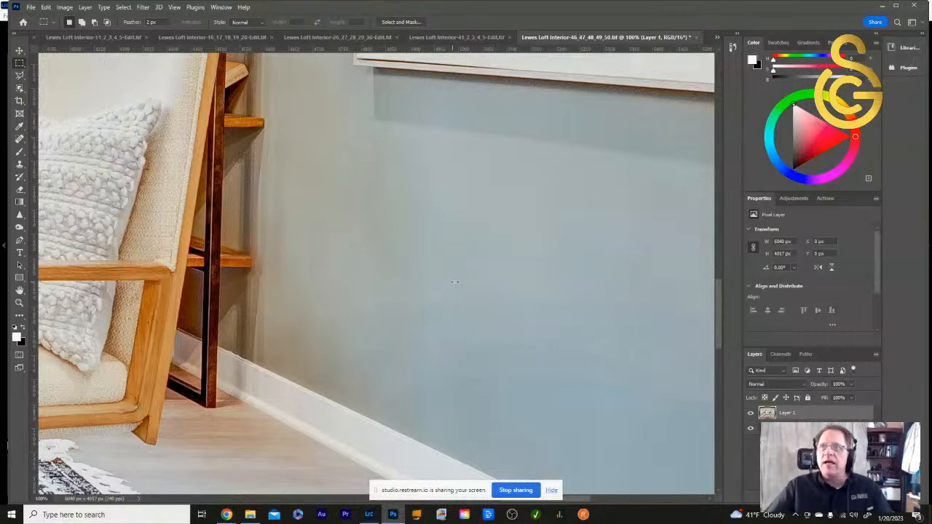
- Touch up the end of the right bookshelf's lower shelf and the wall around it with the Clone Stamp
{"action": "left_click", "coordinate": [20, 164]}
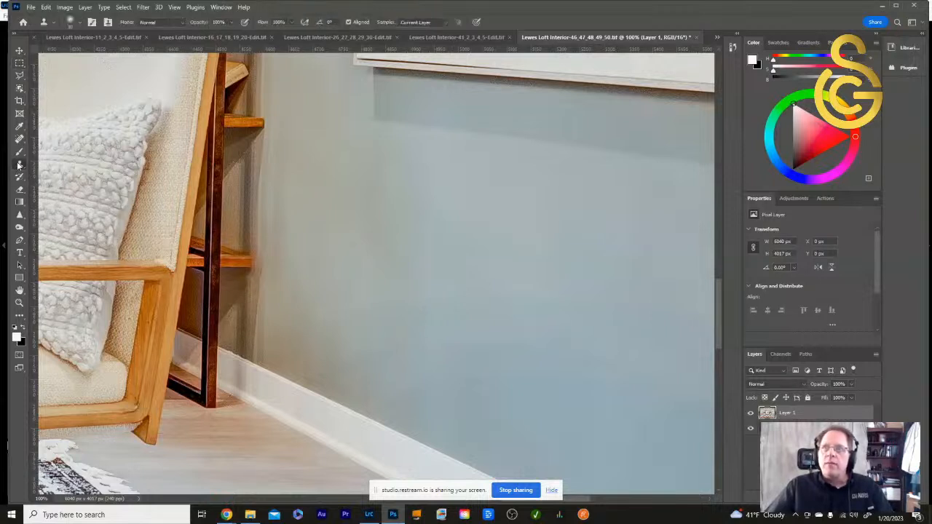
{"action": "left_click", "coordinate": [255, 118], "text": "alt"}
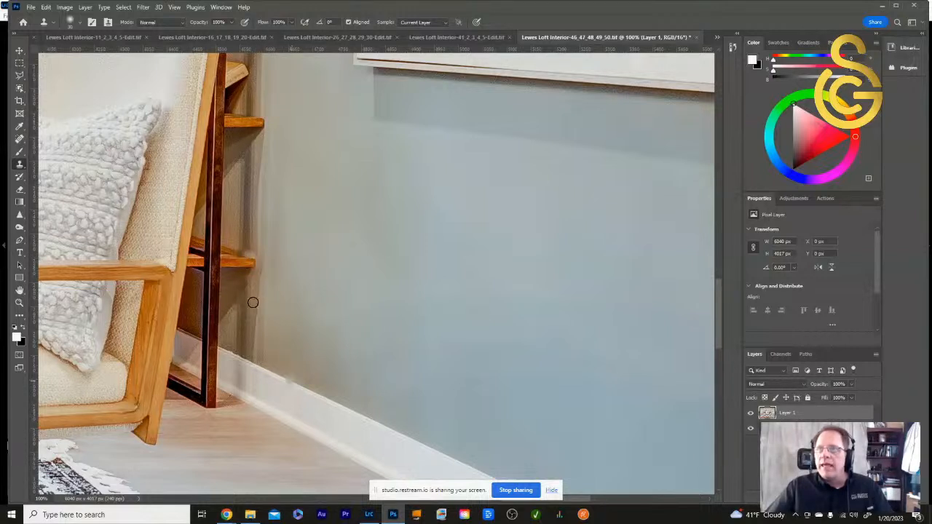
{"action": "left_click", "coordinate": [252, 224], "text": "alt"}
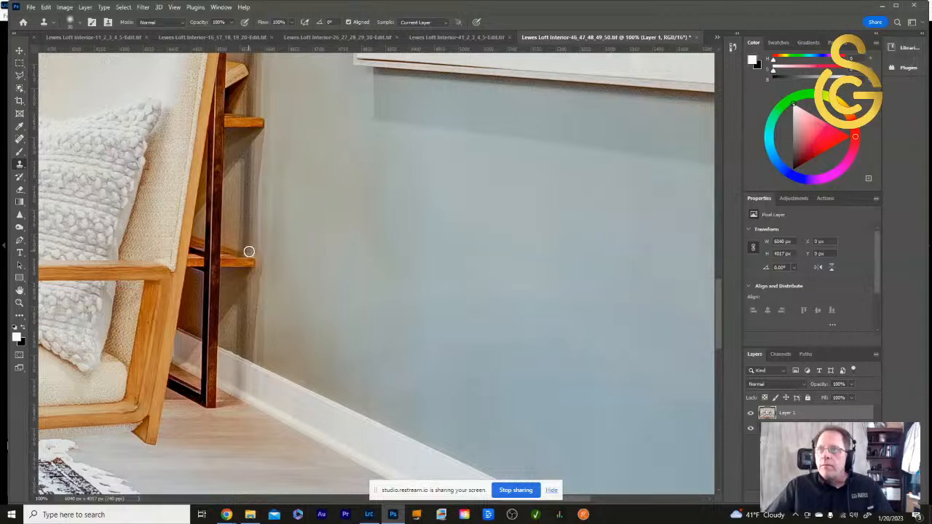
{"action": "left_click", "coordinate": [251, 253]}
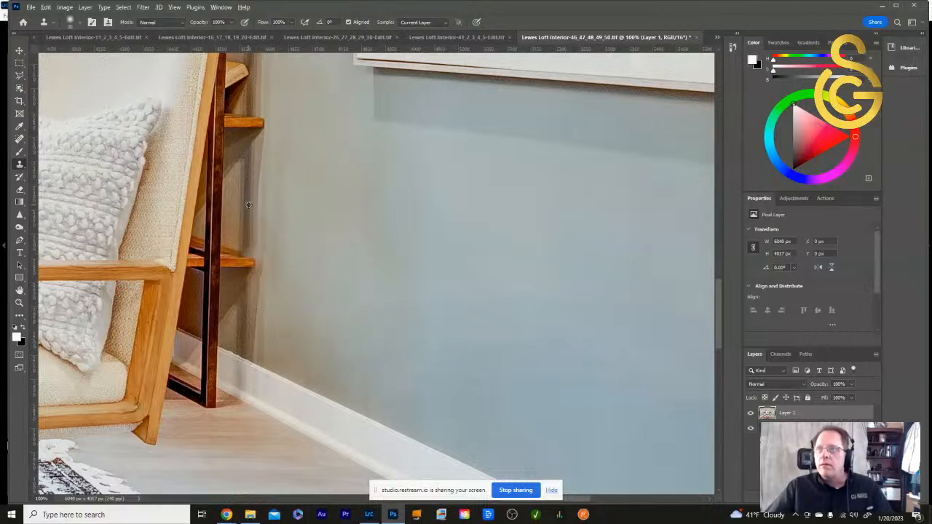
{"action": "mouse_move", "coordinate": [247, 226]}
{"action": "left_mouse_down"}
{"action": "mouse_move", "coordinate": [254, 255]}
{"action": "mouse_move", "coordinate": [243, 252]}
{"action": "left_mouse_up"}
- Toggle Layer 1's visibility repeatedly to compare the cloned shelf end with the original
{"action": "left_click", "coordinate": [751, 413]}
{"action": "left_click", "coordinate": [751, 413]}
{"action": "left_click", "coordinate": [751, 413]}
{"action": "left_click", "coordinate": [751, 413]}
{"action": "left_click", "coordinate": [751, 413]}
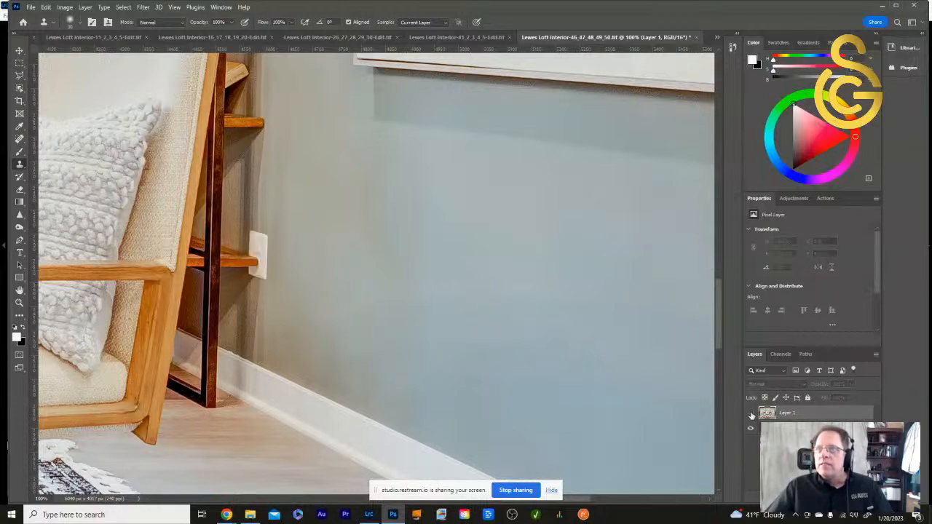
{"action": "left_click", "coordinate": [751, 413]}
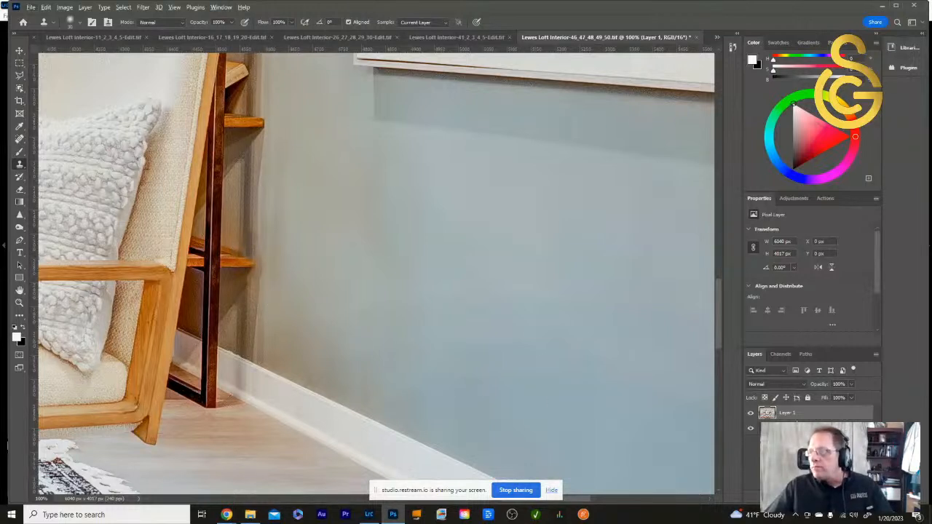
{"action": "key", "text": "ctrl+comma"}
{"action": "key", "text": "ctrl+comma"}
{"action": "key", "text": "ctrl+comma"}
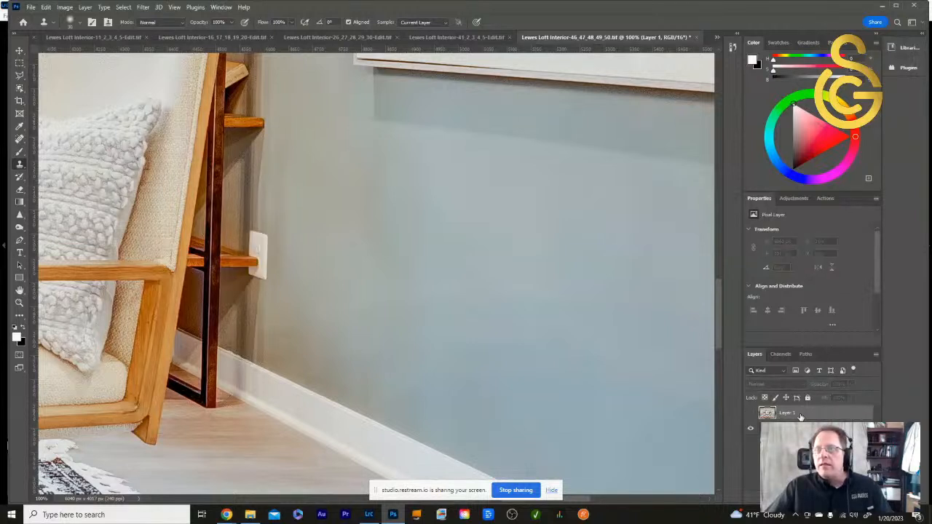
{"action": "key", "text": "ctrl+comma"}
{"action": "key", "text": "ctrl+comma"}
{"action": "key", "text": "ctrl+comma"}
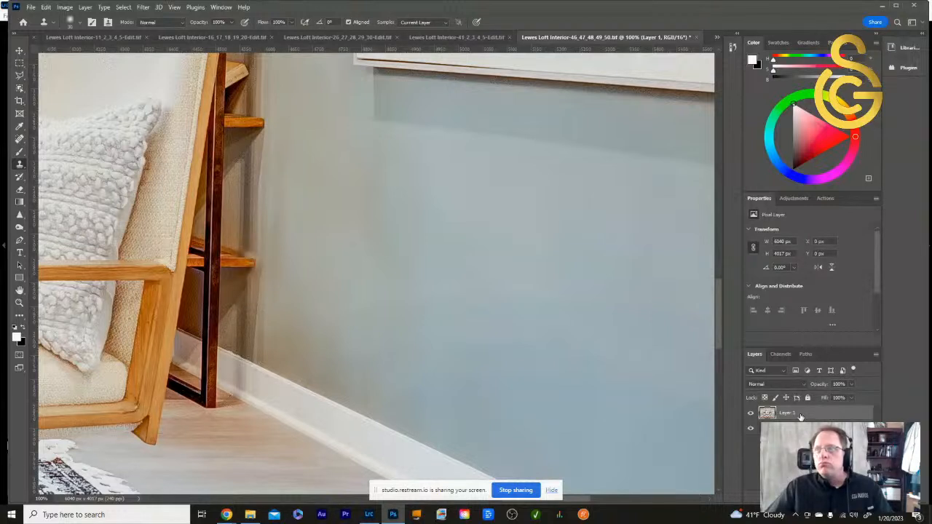
- Undo the Clone Stamp touch-ups and the Content-Aware fill beside the right bookshelf, checking against the original with Layer 1 hidden
{"action": "key", "text": "ctrl+z"}
{"action": "key", "text": "ctrl+z"}
{"action": "key", "text": "ctrl+comma"}
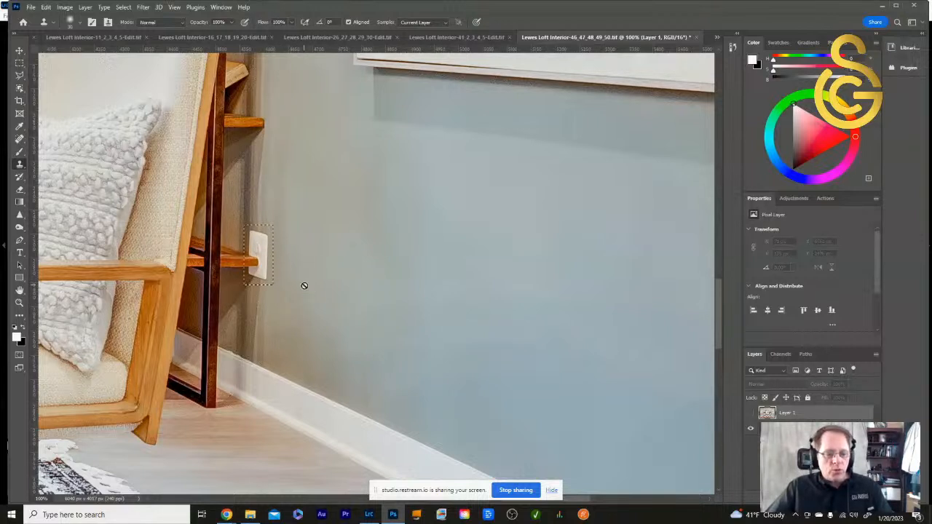
{"action": "key", "text": "ctrl+d"}
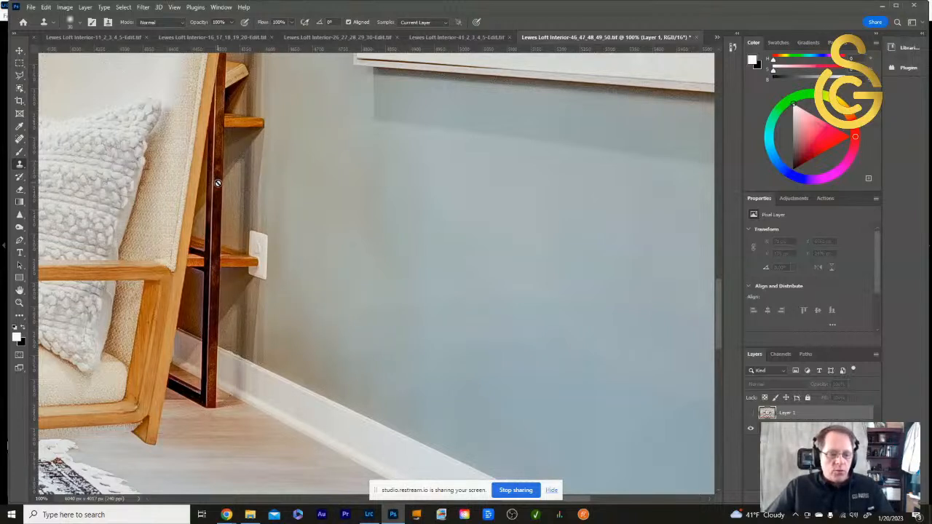
{"action": "left_click", "coordinate": [750, 416]}
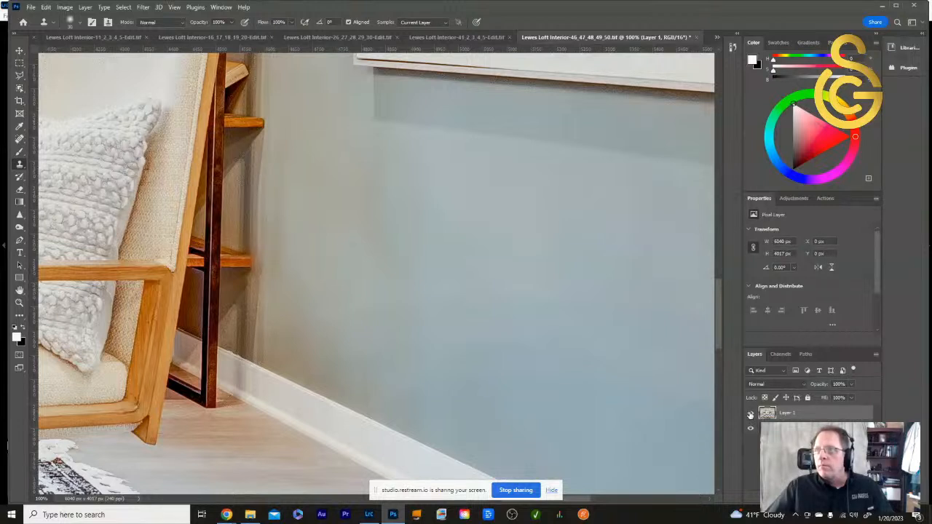
{"action": "left_click", "coordinate": [750, 416]}
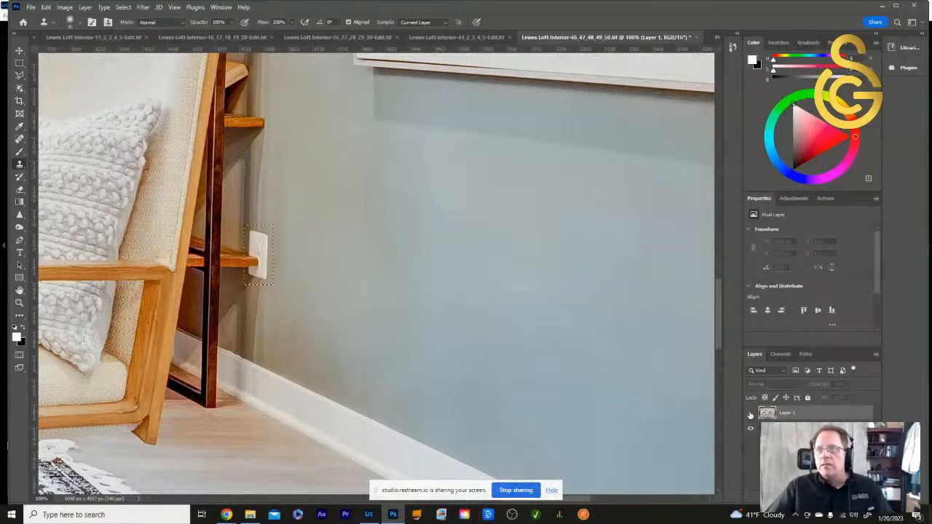
{"action": "left_click", "coordinate": [750, 415]}
{"action": "left_click", "coordinate": [751, 416]}
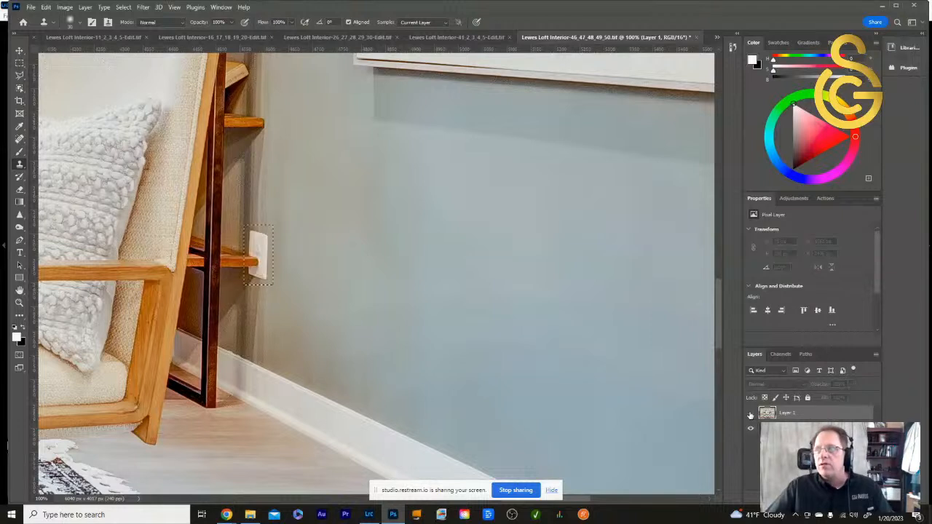
{"action": "key", "text": "ctrl+comma"}
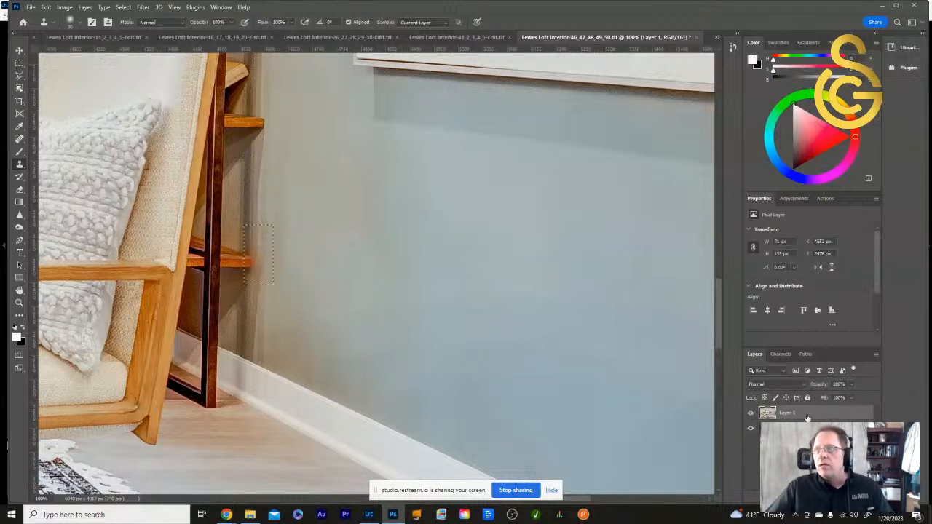
{"action": "key", "text": "ctrl+comma"}
{"action": "key", "text": "ctrl+comma"}
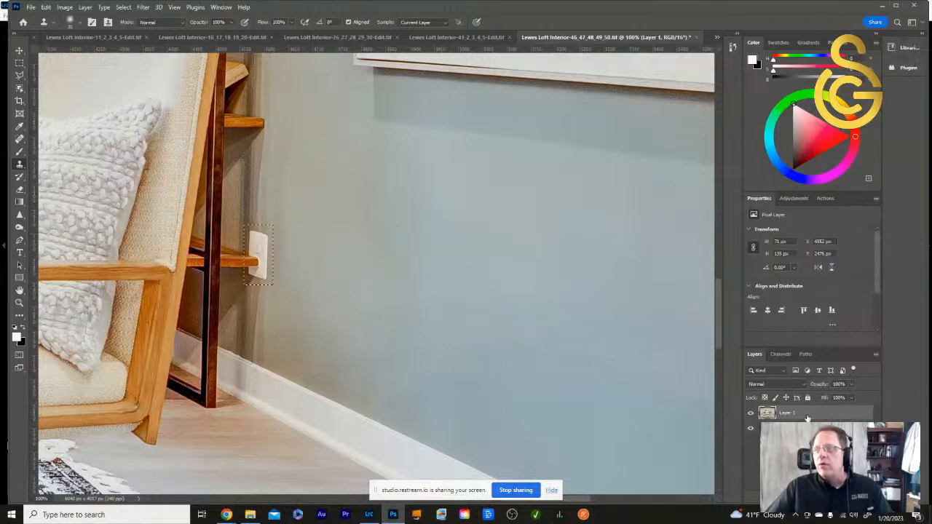
- Clear the selection and clone wall over the white outlet beside the right bookshelf's lower shelf with the Clone Stamp
{"action": "key", "text": "ctrl+d"}
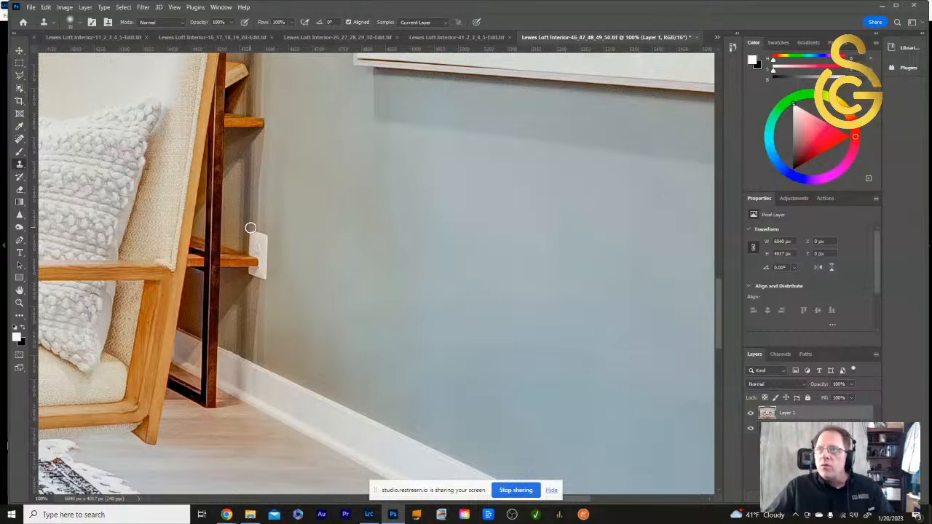
{"action": "mouse_move", "coordinate": [254, 245]}
{"action": "left_mouse_down"}
{"action": "mouse_move", "coordinate": [260, 234]}
{"action": "mouse_move", "coordinate": [263, 258]}
{"action": "mouse_move", "coordinate": [261, 234]}
{"action": "left_mouse_up"}
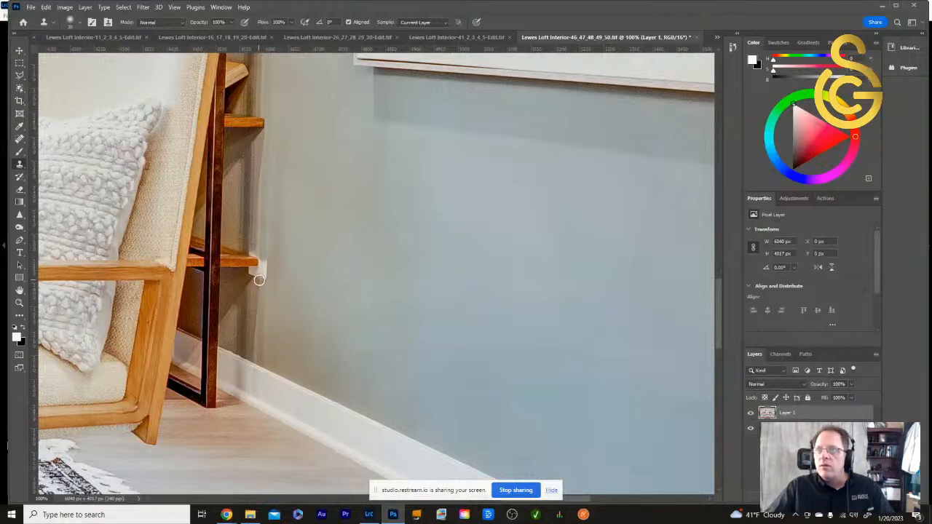
{"action": "left_click_drag", "start_coordinate": [261, 280], "coordinate": [265, 260]}
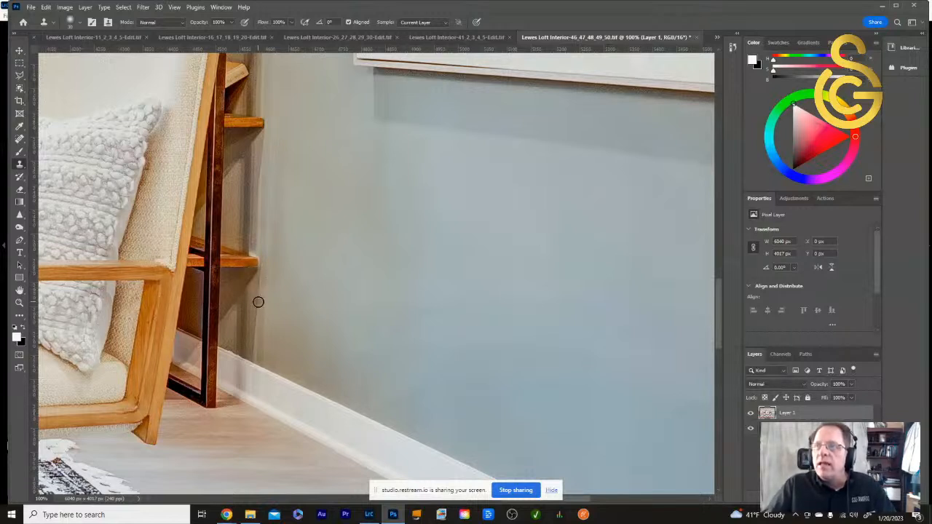
- Set the Clone Stamp brush hardness to 100% and clean up the wall edge around the right bookshelf's lower shelf end
{"action": "right_click", "coordinate": [255, 240]}
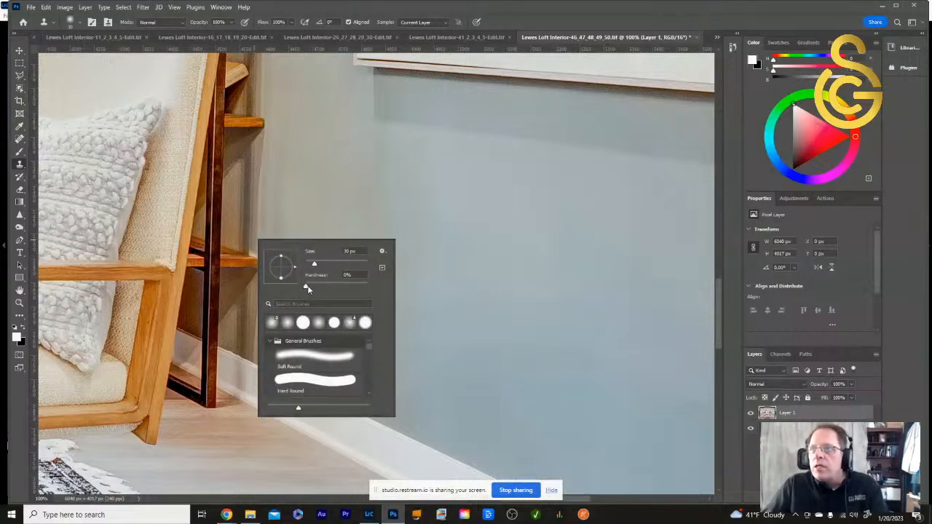
{"action": "left_click_drag", "start_coordinate": [305, 285], "coordinate": [369, 286]}
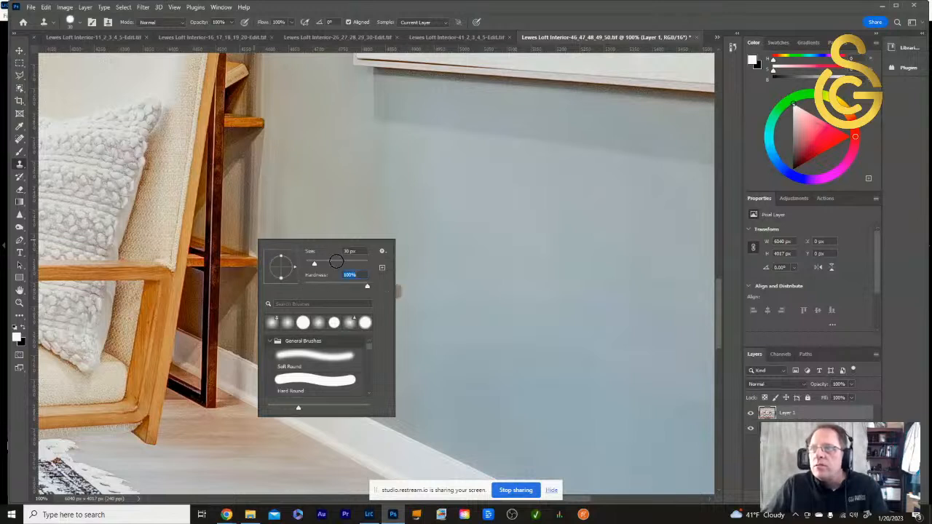
{"action": "left_click", "coordinate": [253, 228]}
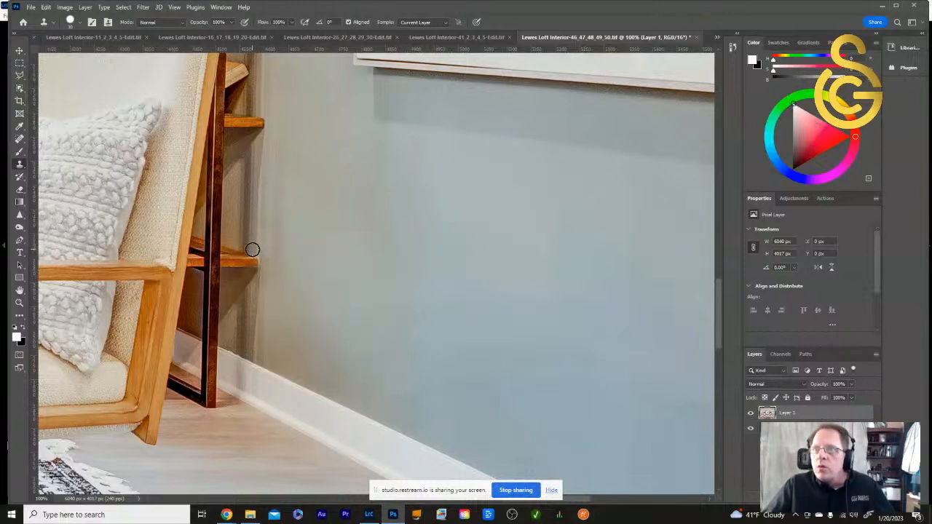
{"action": "left_click_drag", "start_coordinate": [256, 250], "coordinate": [277, 273]}
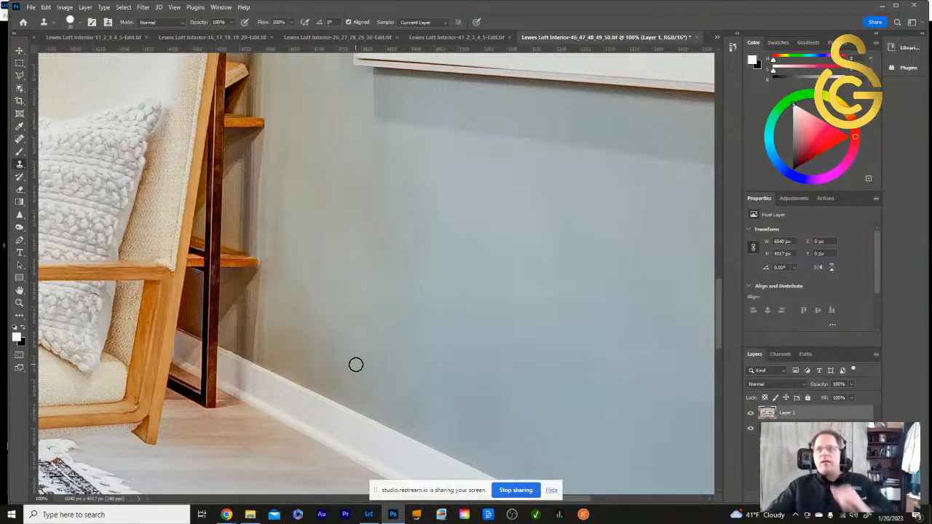
- Toggle Layer 1's visibility to compare the cloned outlet area with the original, and check the whole office photo
{"action": "left_click", "coordinate": [751, 414]}
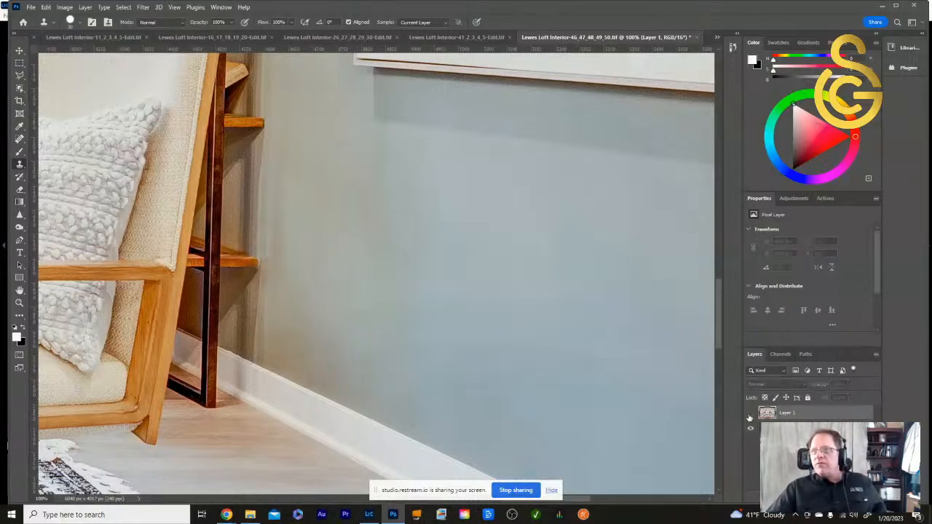
{"action": "left_click", "coordinate": [750, 414]}
{"action": "left_click", "coordinate": [751, 413]}
{"action": "left_click", "coordinate": [751, 414]}
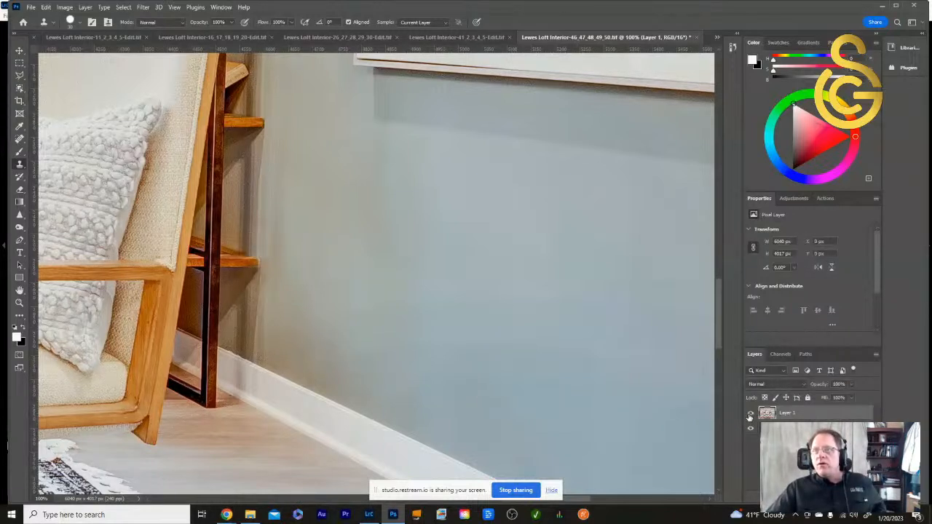
{"action": "double_click", "coordinate": [20, 292]}
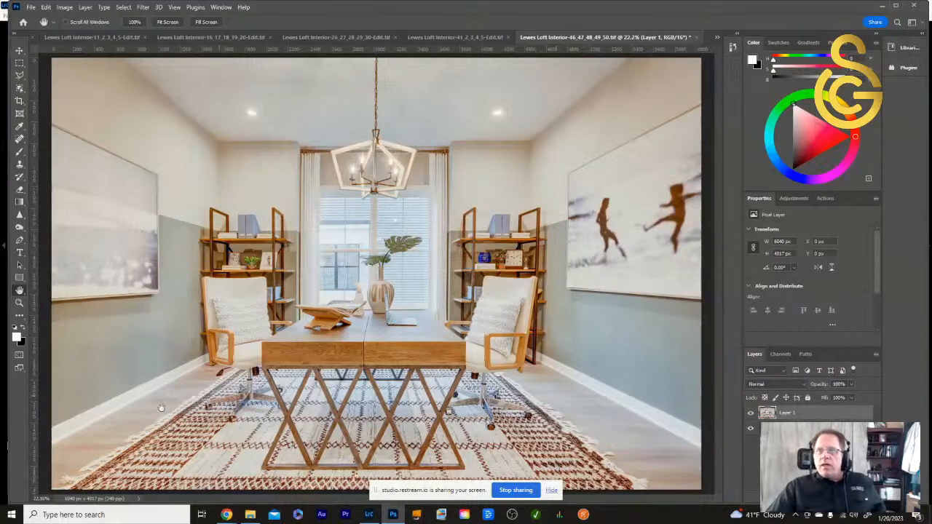
- Clone out the small white box seen through the blinds above the plant leaf, keeping the slats and muntin aligned
{"action": "double_click", "coordinate": [20, 302]}
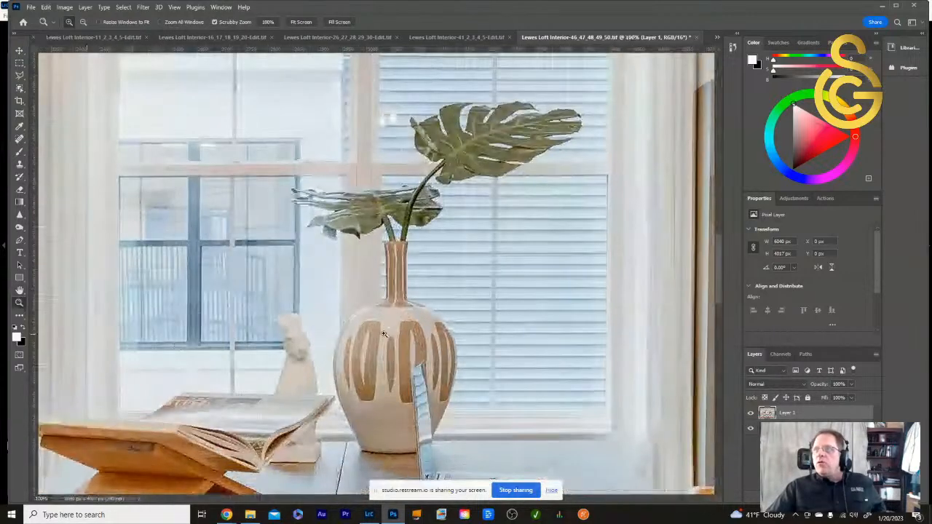
{"action": "scroll", "coordinate": [366, 178], "scroll_direction": "up", "scroll_amount": 5}
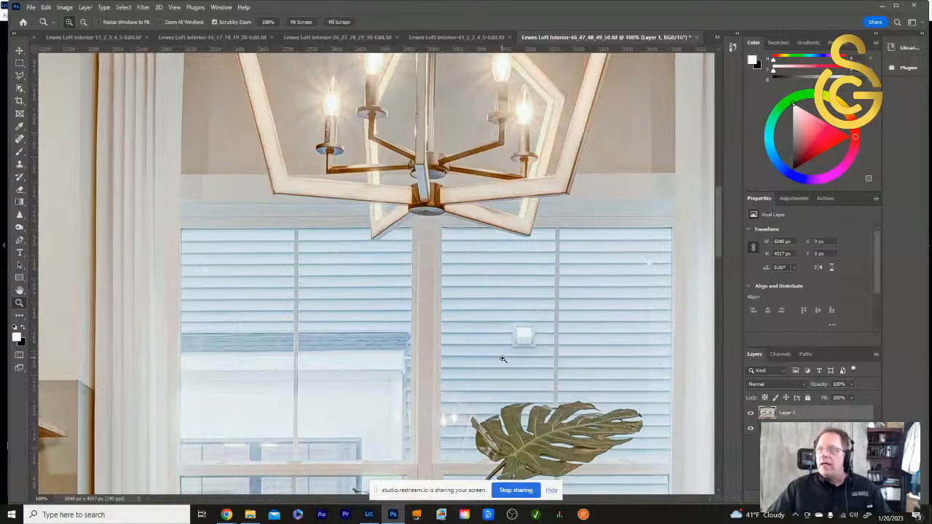
{"action": "left_click", "coordinate": [19, 165]}
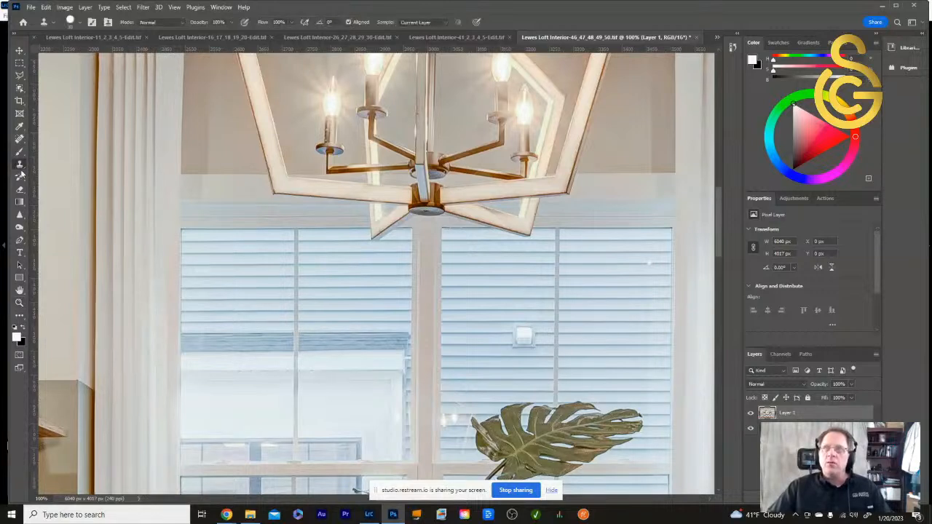
{"action": "left_click", "coordinate": [476, 333], "text": "alt"}
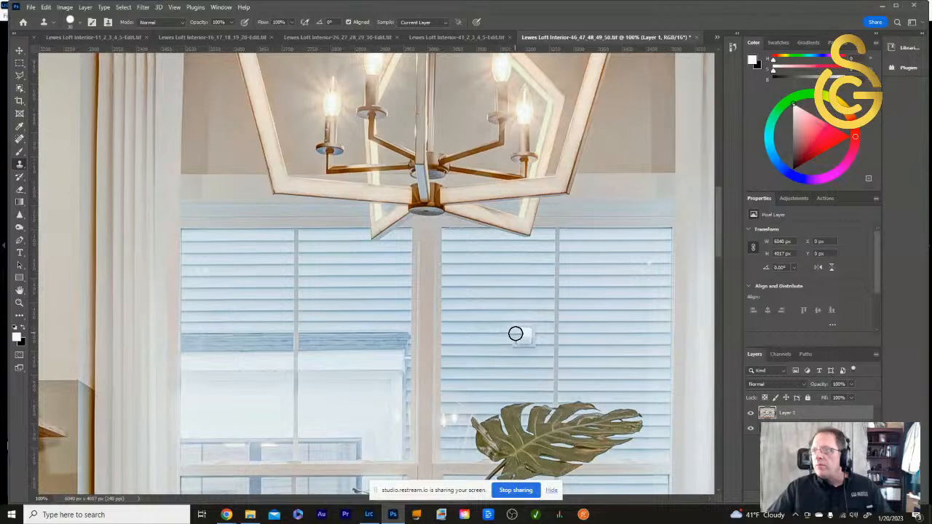
{"action": "mouse_move", "coordinate": [516, 332]}
{"action": "left_mouse_down"}
{"action": "mouse_move", "coordinate": [535, 337]}
{"action": "mouse_move", "coordinate": [514, 346]}
{"action": "mouse_move", "coordinate": [547, 344]}
{"action": "mouse_move", "coordinate": [537, 347]}
{"action": "mouse_move", "coordinate": [547, 343]}
{"action": "mouse_move", "coordinate": [520, 331]}
{"action": "mouse_move", "coordinate": [511, 335]}
{"action": "mouse_move", "coordinate": [547, 336]}
{"action": "left_mouse_up"}
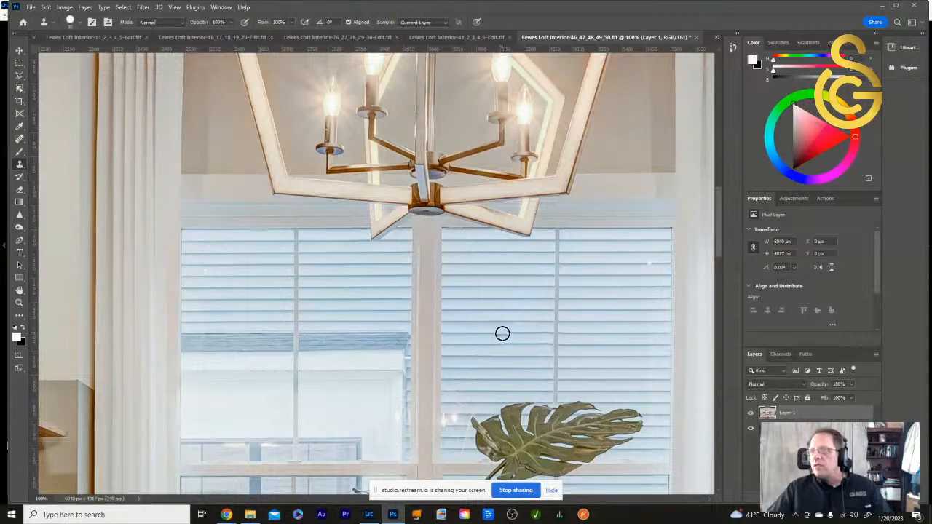
{"action": "left_click_drag", "start_coordinate": [503, 332], "coordinate": [540, 333]}
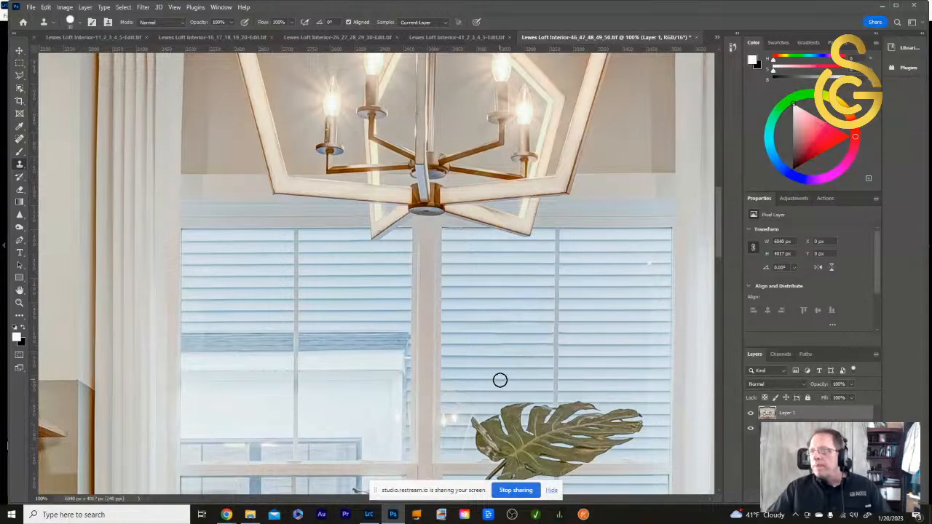
- Fit the whole office photo in view and save the retouched file
{"action": "left_click", "coordinate": [19, 303]}
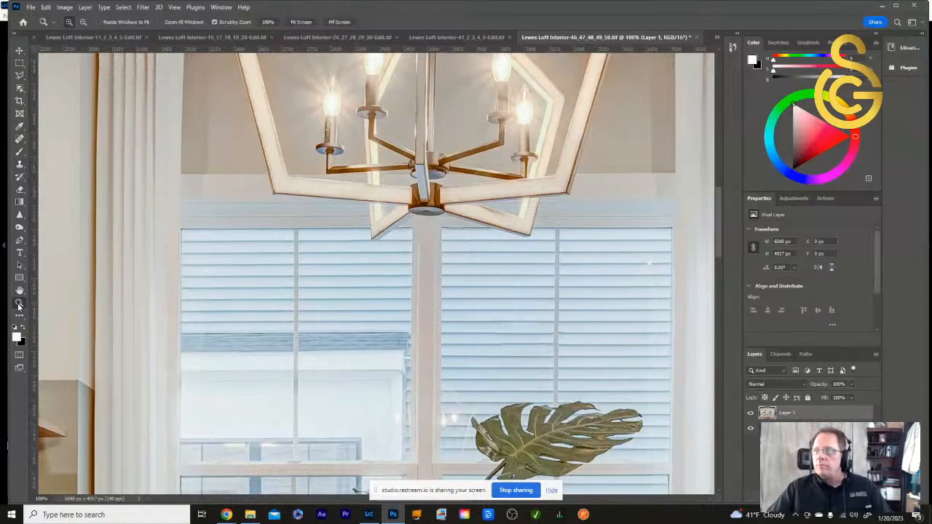
{"action": "double_click", "coordinate": [19, 290]}
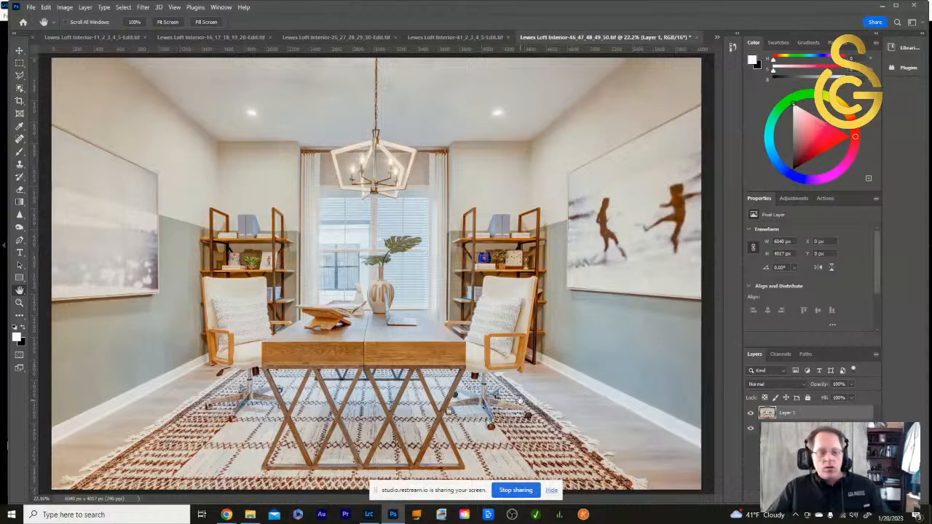
{"action": "key", "text": "ctrl+s"}
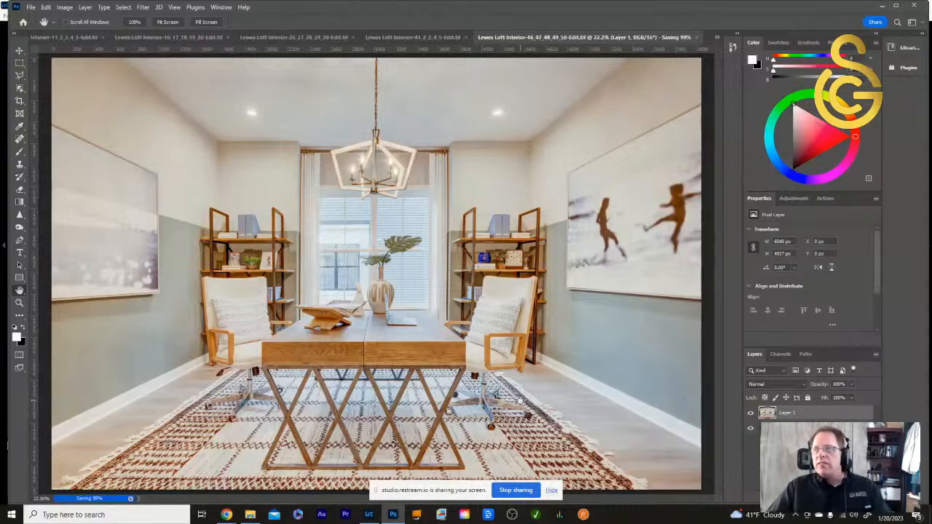
- Switch to Lightroom Classic and compare the retouched office photo with its unedited version
{"action": "left_click", "coordinate": [369, 515]}
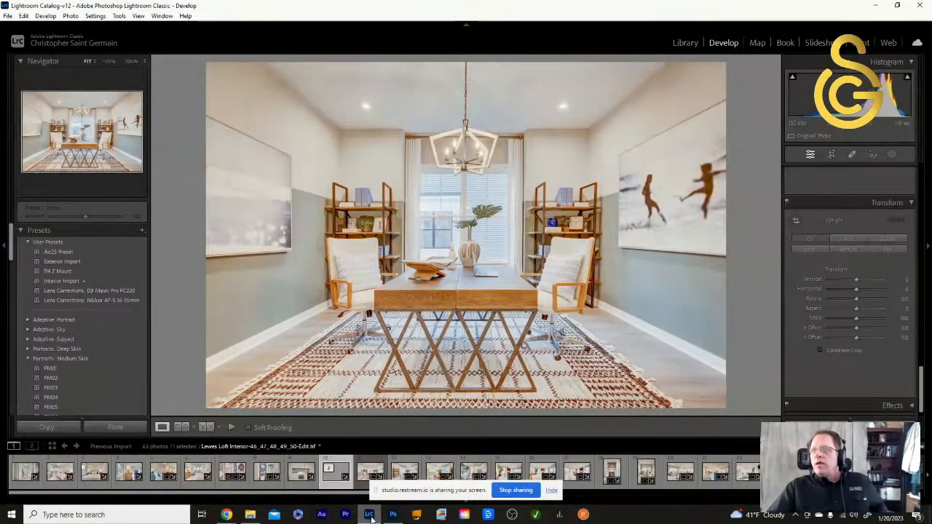
{"action": "left_click", "coordinate": [366, 474]}
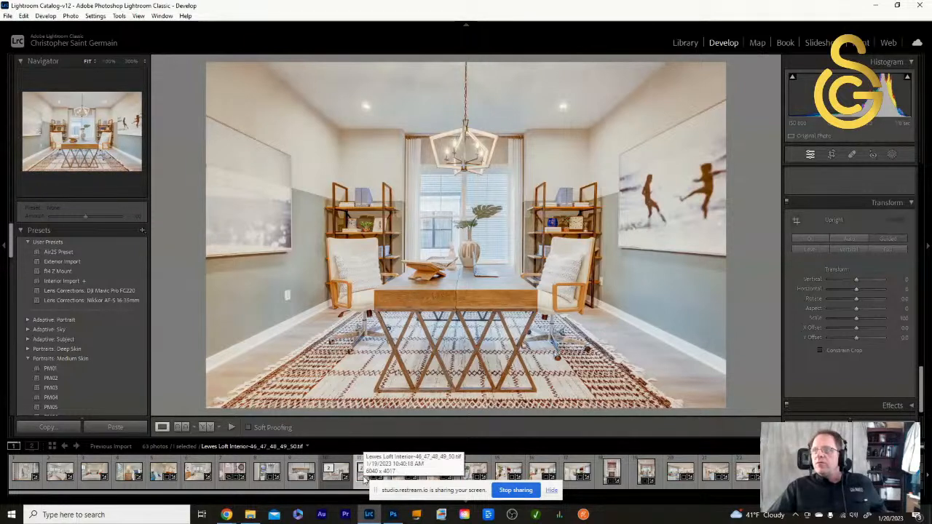
{"action": "left_click", "coordinate": [338, 477]}
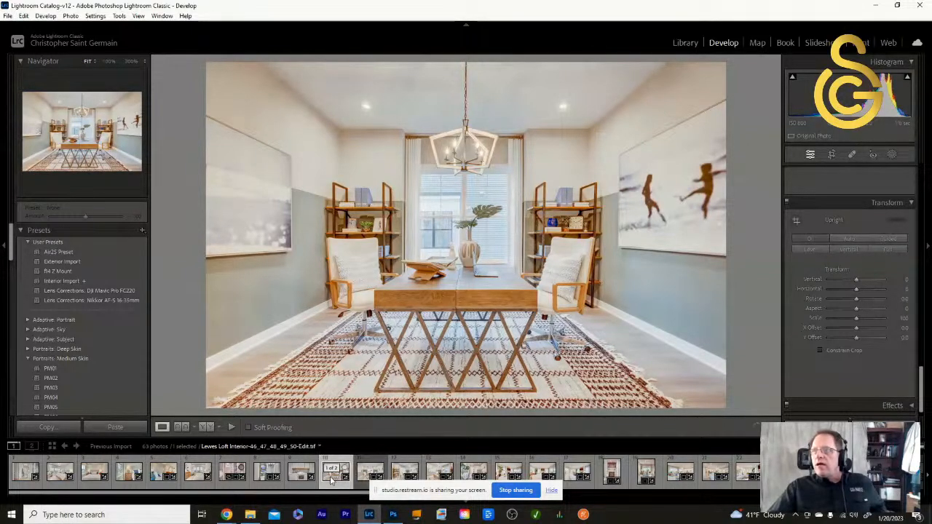
{"action": "left_click", "coordinate": [365, 475]}
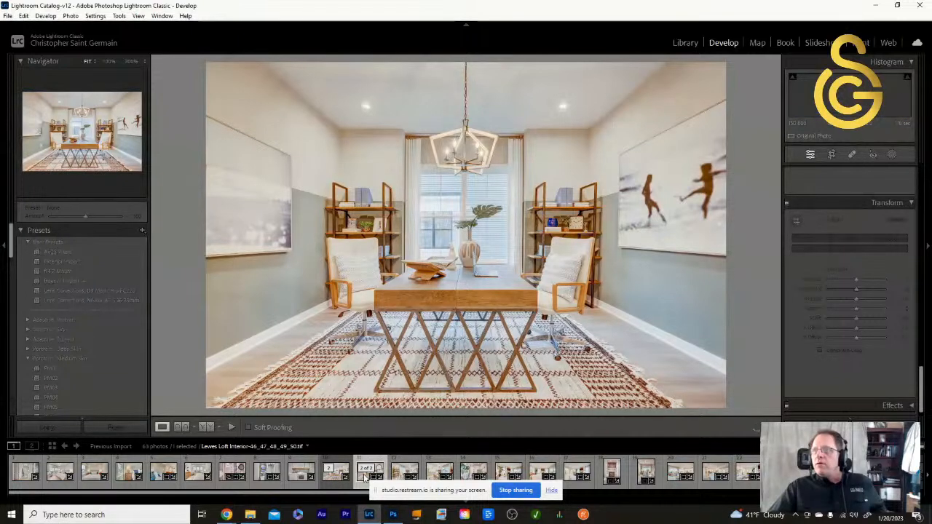
{"action": "left_click", "coordinate": [329, 481]}
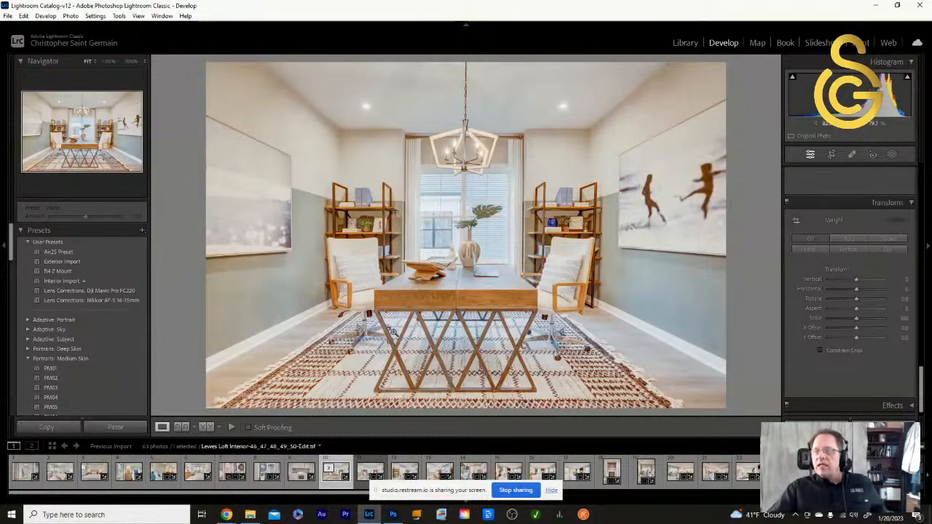
{"action": "left_click", "coordinate": [373, 470]}
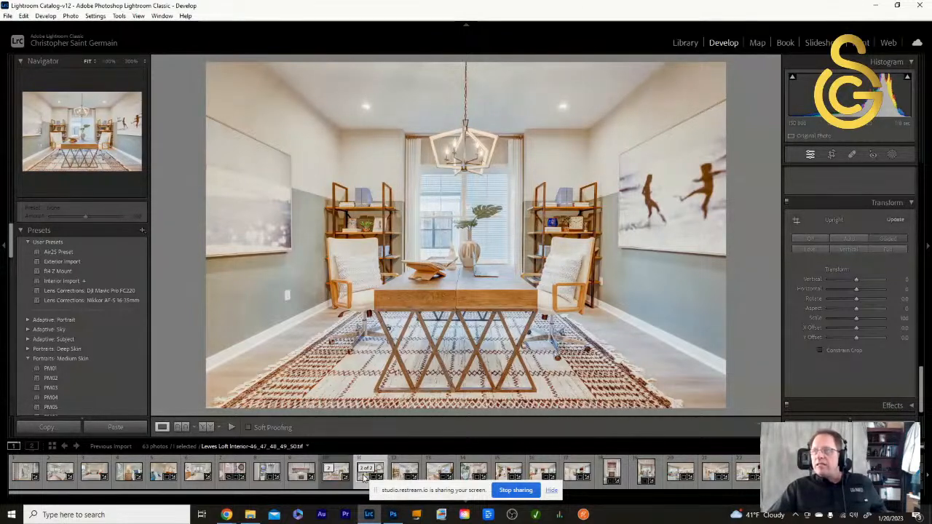
- Remove the unedited Lewes Loft Interior-46_47_48_49_50.tif from the catalog
{"action": "right_click", "coordinate": [469, 309]}
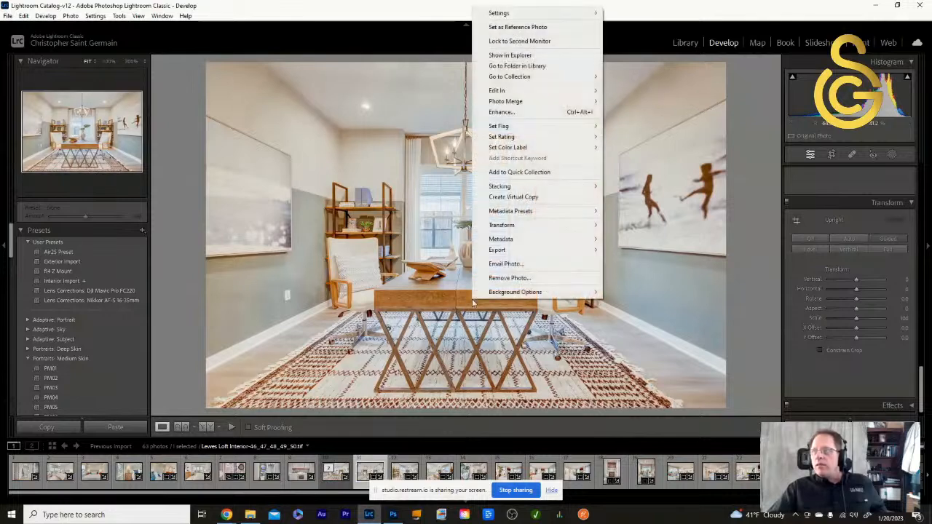
{"action": "left_click", "coordinate": [505, 281]}
{"action": "left_click", "coordinate": [477, 272]}
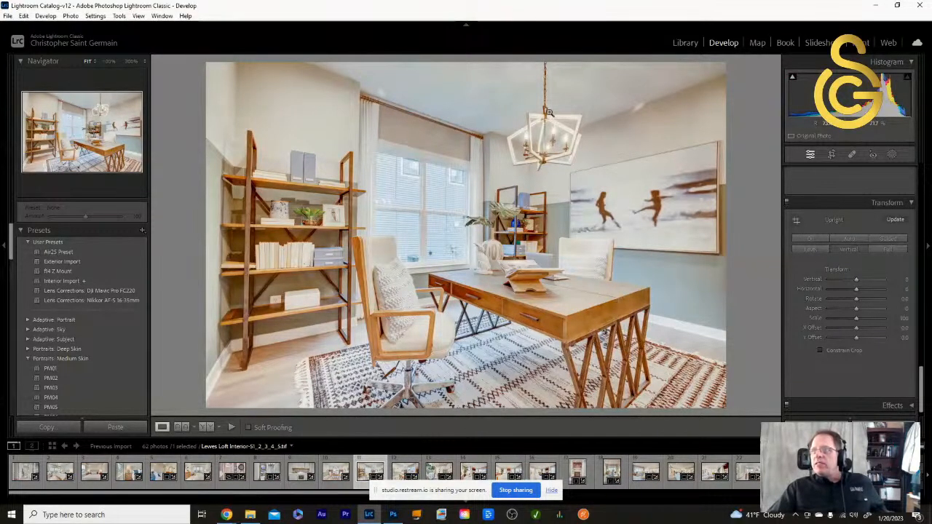
- Examine the lowest bookshelf area in Lewes Loft Interior-51_2_3_4_5.tif up close for a wall outlet
{"action": "left_click", "coordinate": [271, 298]}
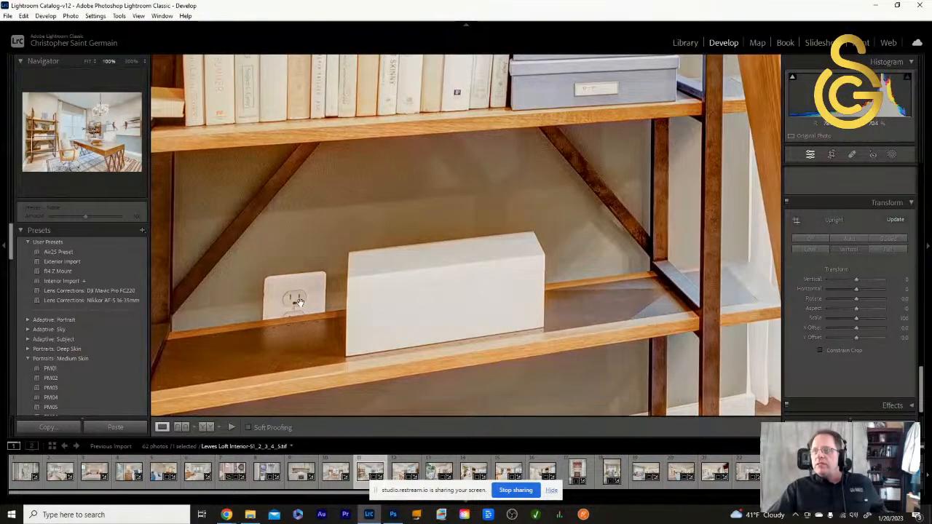
{"action": "left_click", "coordinate": [302, 307]}
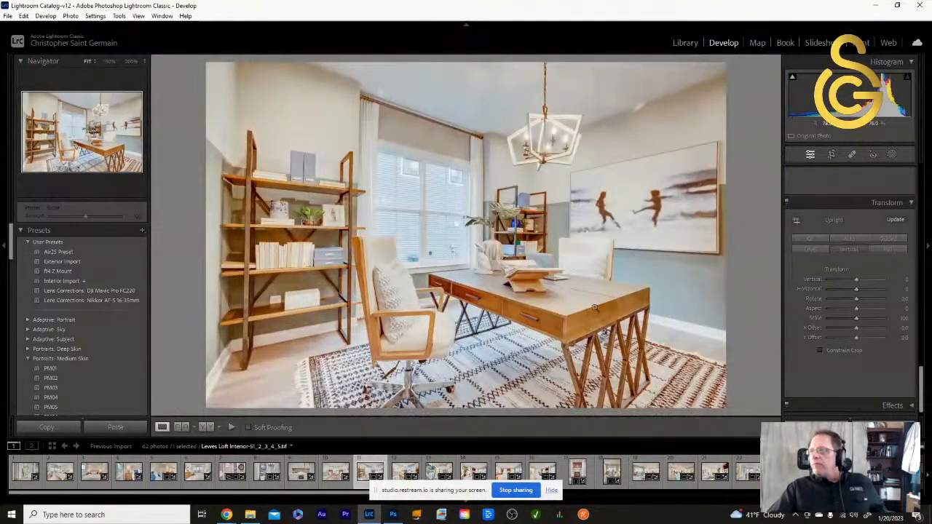